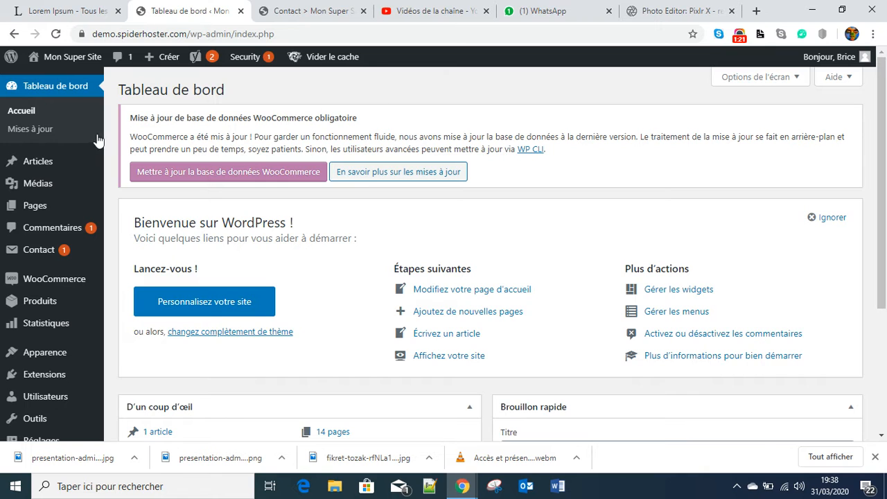
- View the Blog page of the live demo site and open its "Hello world!" article
{"action": "mouse_move", "coordinate": [69, 197]}
{"action": "left_click", "coordinate": [320, 19]}
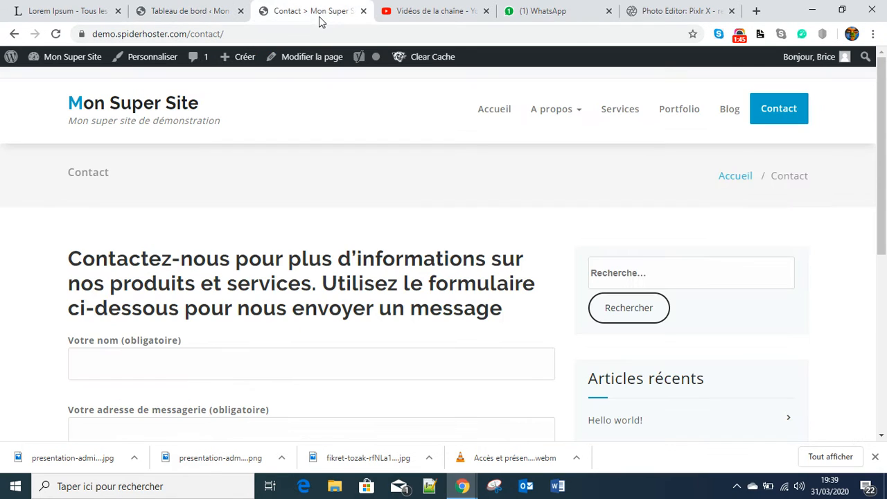
{"action": "left_click", "coordinate": [731, 115]}
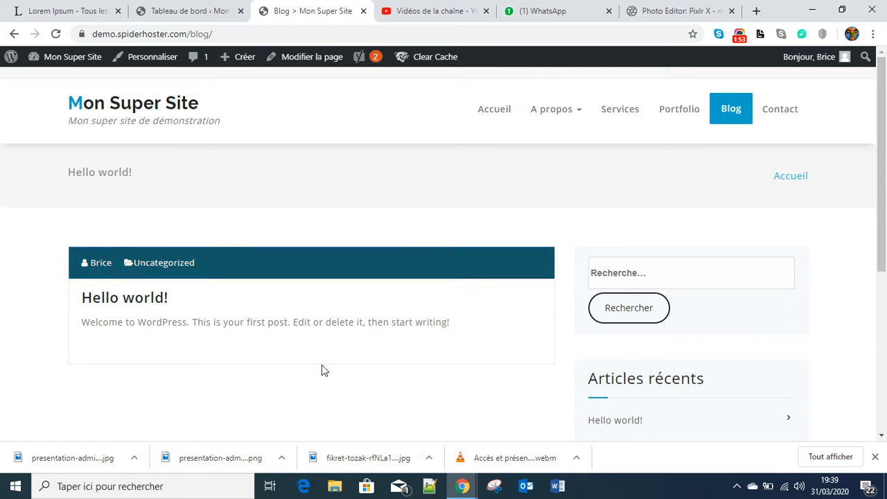
{"action": "scroll", "coordinate": [318, 319], "scroll_direction": "down", "scroll_amount": 2}
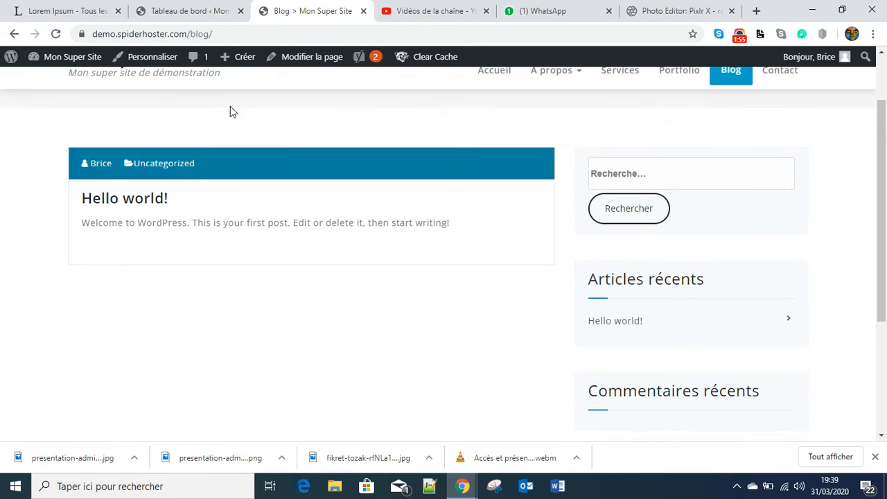
{"action": "scroll", "coordinate": [218, 312], "scroll_direction": "up", "scroll_amount": 2}
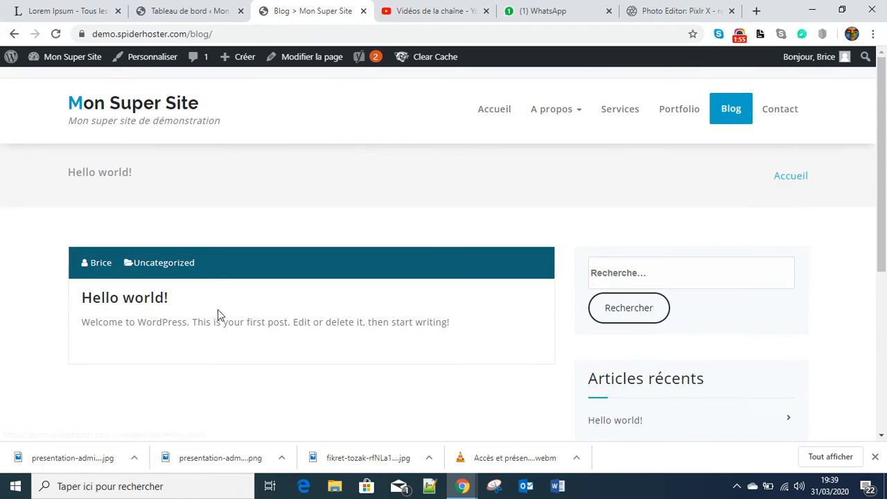
{"action": "left_click", "coordinate": [142, 303]}
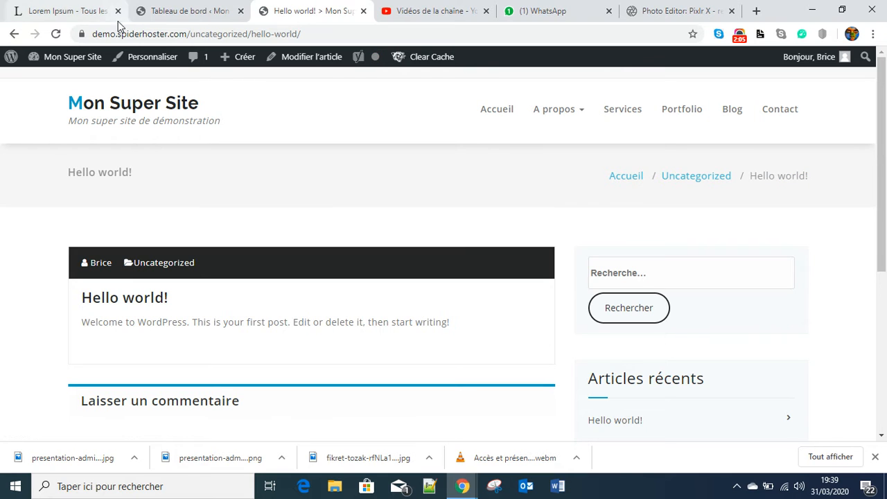
- Examine the category and slug parts of the "Hello world!" article's web address
{"action": "left_click_drag", "start_coordinate": [92, 33], "coordinate": [191, 37]}
{"action": "left_click", "coordinate": [222, 34]}
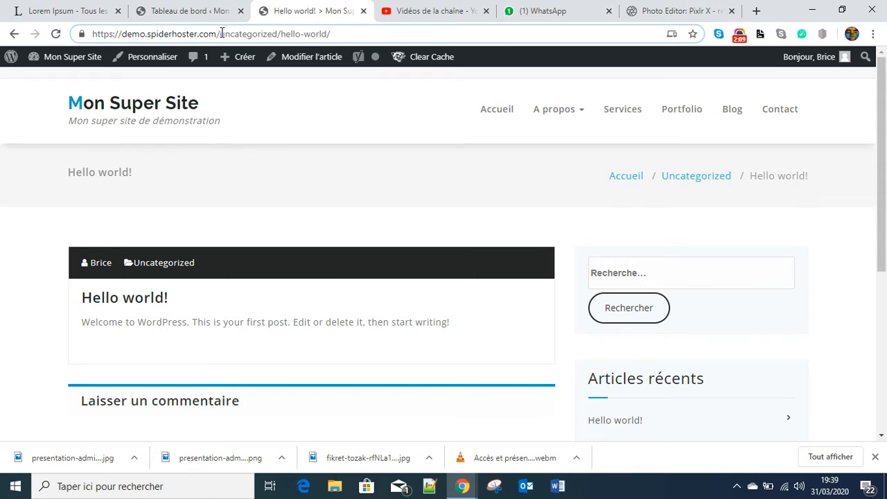
{"action": "left_click_drag", "start_coordinate": [221, 33], "coordinate": [326, 34]}
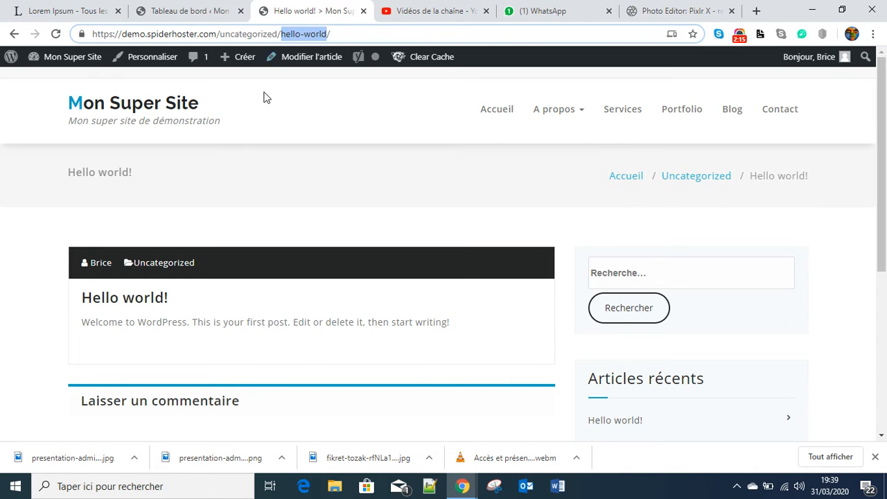
{"action": "left_click", "coordinate": [352, 32]}
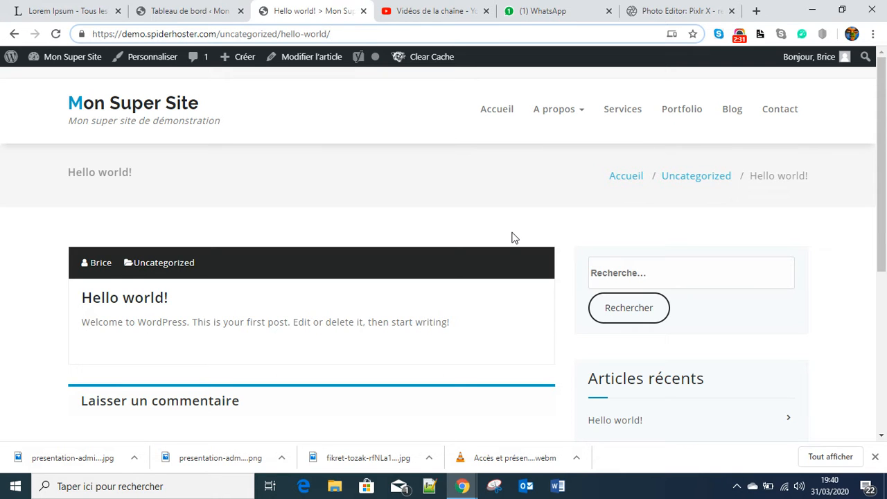
- Examine the article page's sidebar and its search field without running a search
{"action": "scroll", "coordinate": [728, 257], "scroll_direction": "down", "scroll_amount": 1}
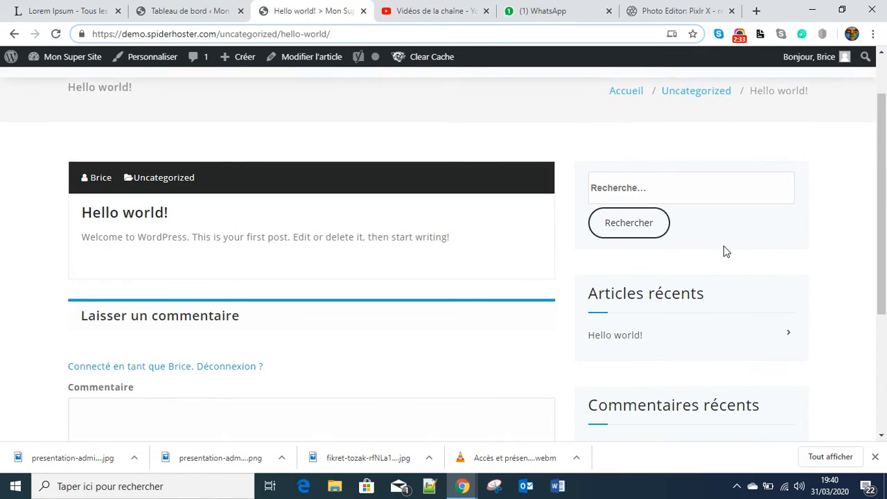
{"action": "left_click", "coordinate": [620, 185]}
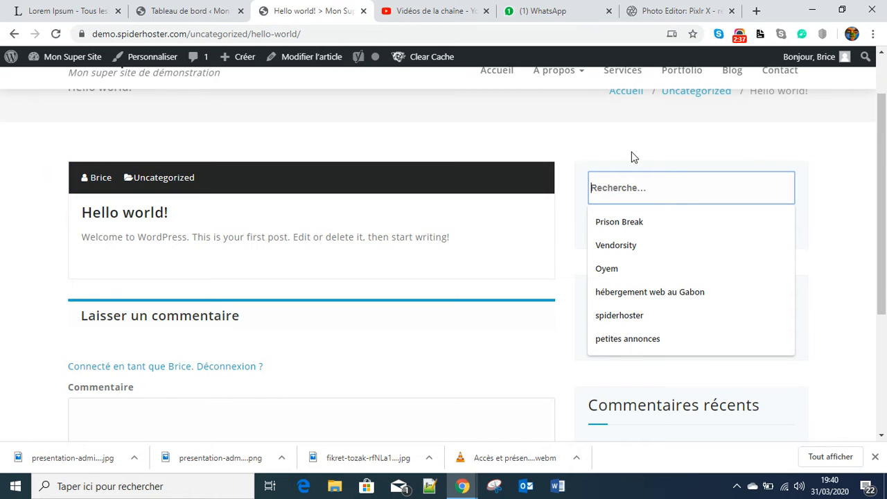
{"action": "left_click", "coordinate": [632, 157]}
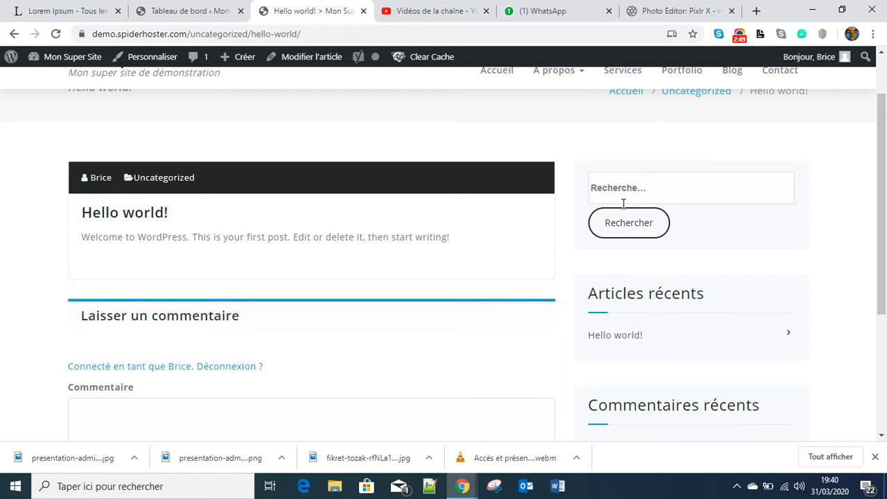
{"action": "left_click", "coordinate": [636, 185]}
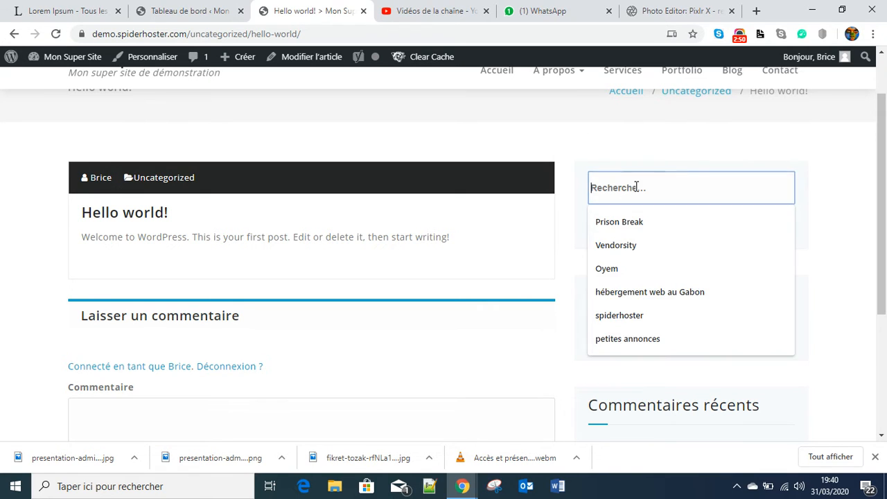
{"action": "left_click", "coordinate": [637, 143]}
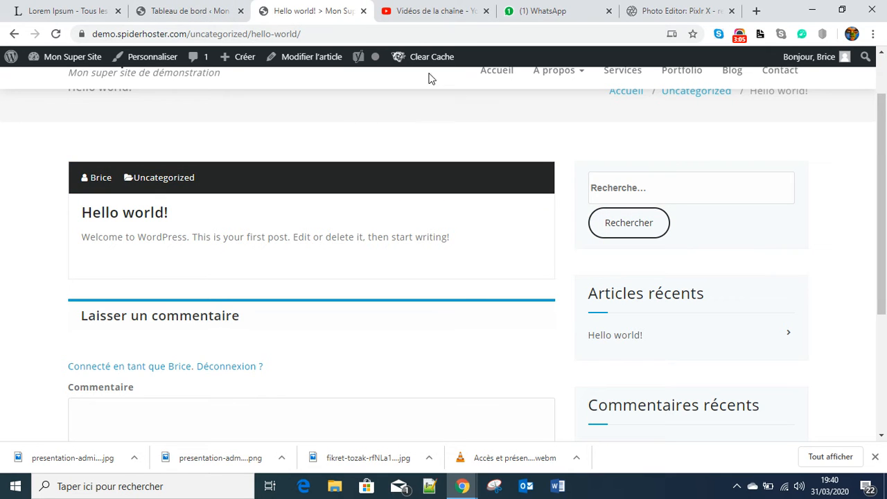
- Return to the WordPress dashboard and start a new article
{"action": "left_click", "coordinate": [177, 11]}
{"action": "scroll", "coordinate": [123, 368], "scroll_direction": "down", "scroll_amount": 1}
{"action": "scroll", "coordinate": [114, 354], "scroll_direction": "down", "scroll_amount": 2}
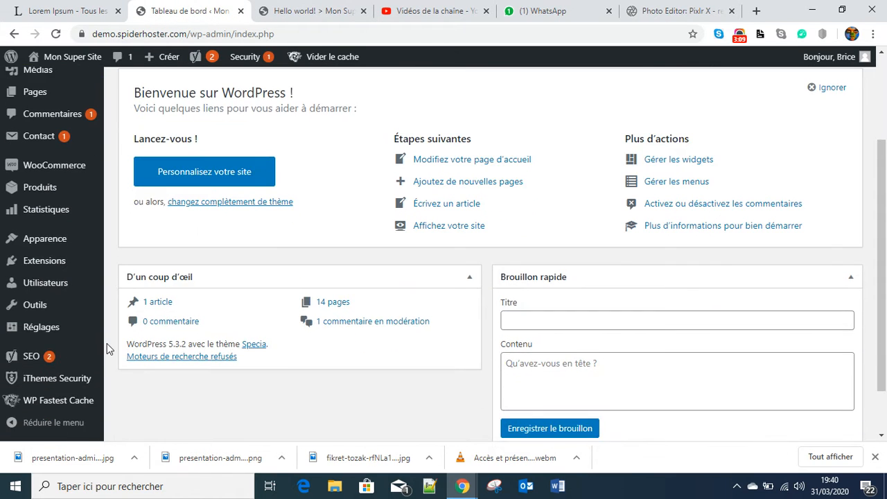
{"action": "scroll", "coordinate": [93, 341], "scroll_direction": "up", "scroll_amount": 2}
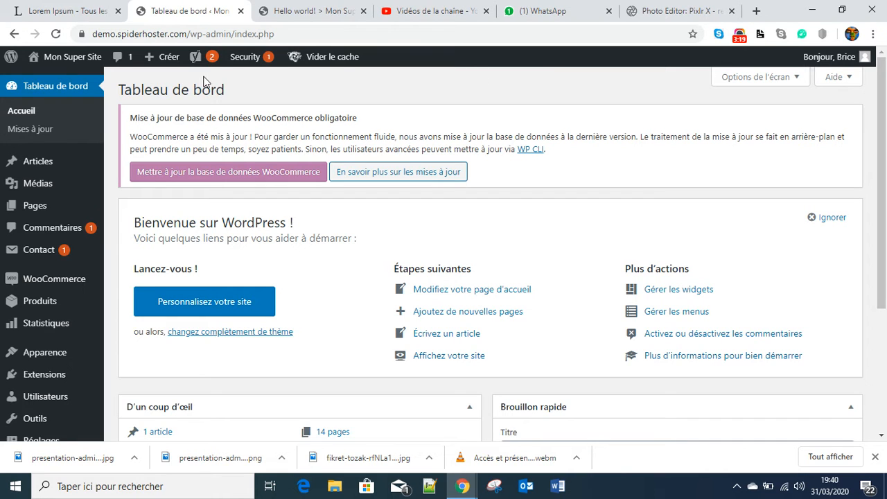
{"action": "mouse_move", "coordinate": [146, 62]}
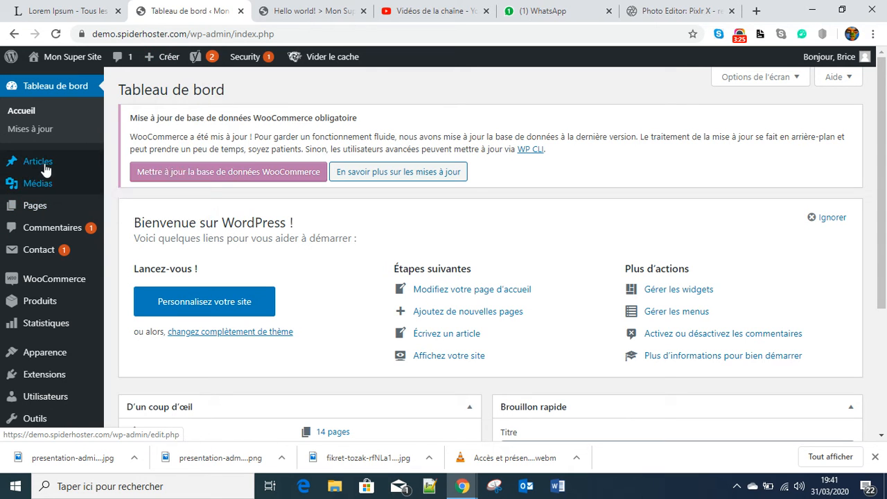
{"action": "mouse_move", "coordinate": [70, 164]}
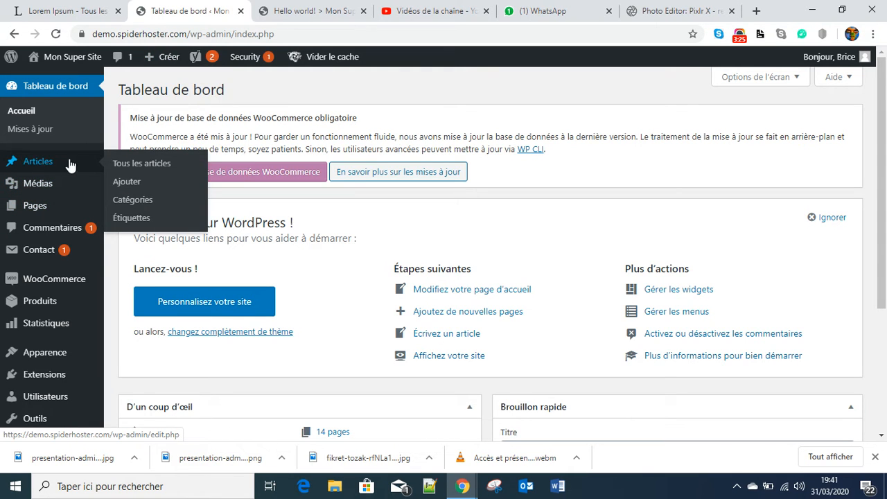
{"action": "left_click", "coordinate": [125, 187]}
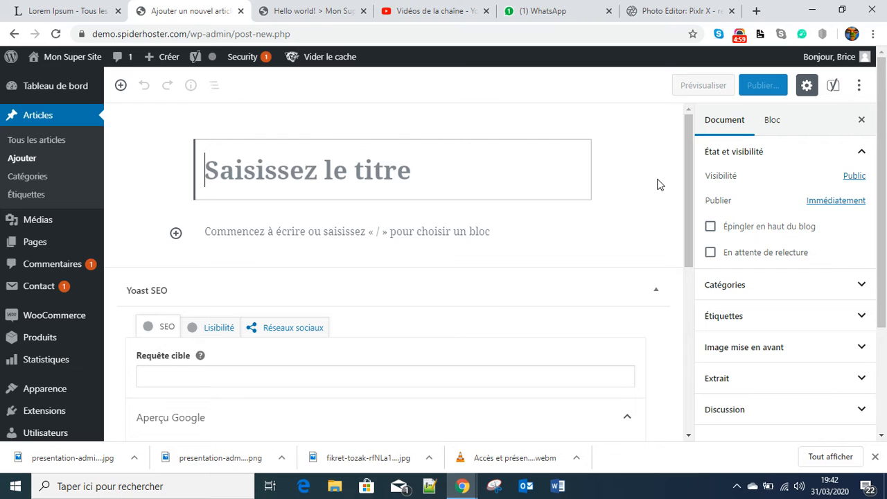
- Title the new article "L'évolution de l'immobilier au Gabon"
{"action": "type", "text": "L'"}
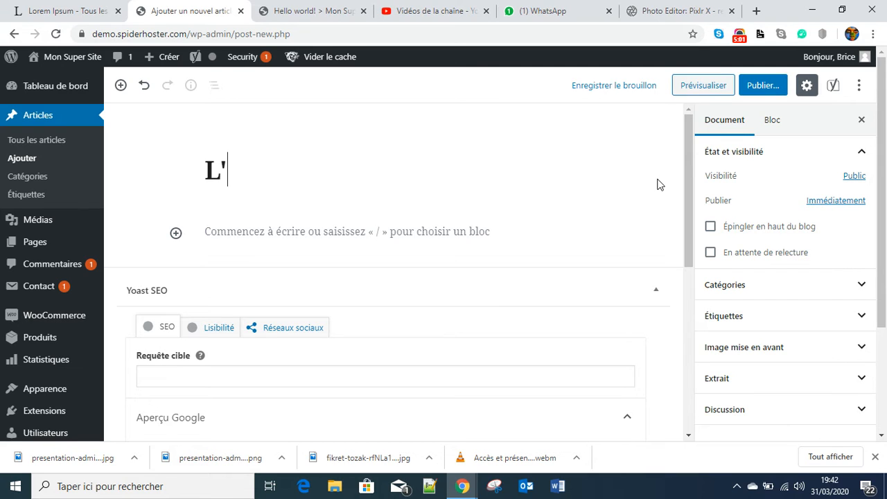
{"action": "type", "text": "évoluti"}
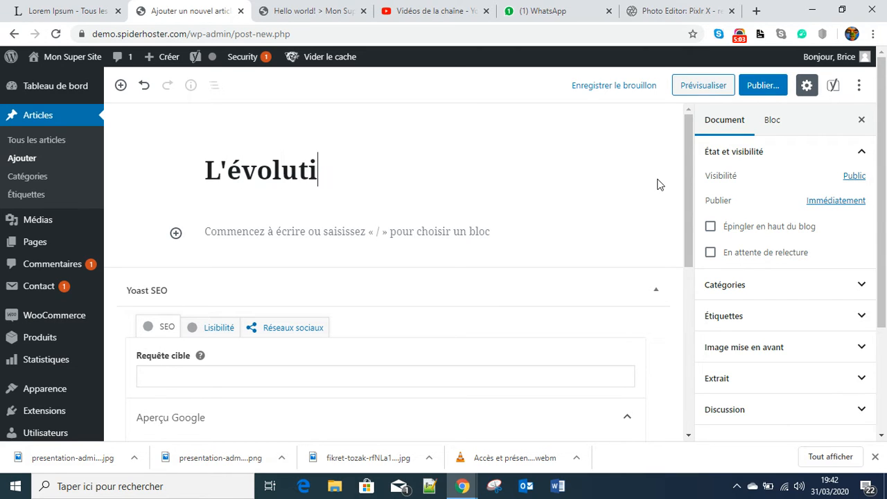
{"action": "type", "text": "on de l'"}
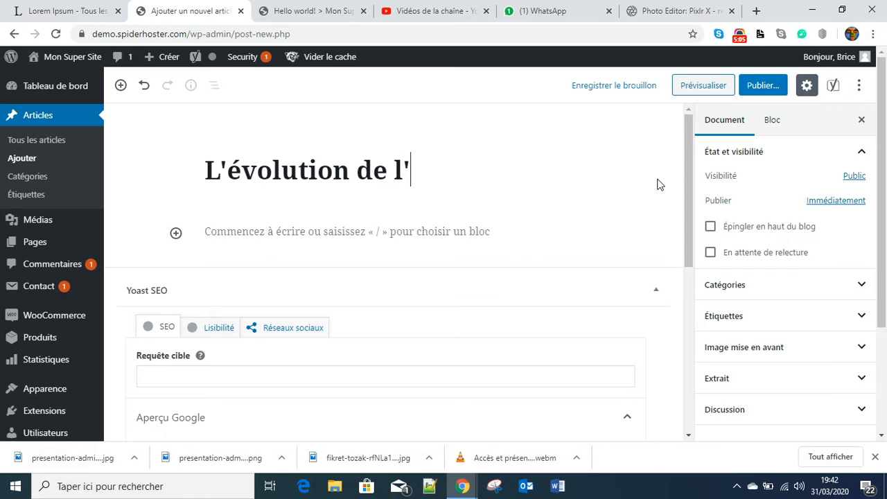
{"action": "type", "text": "immo"}
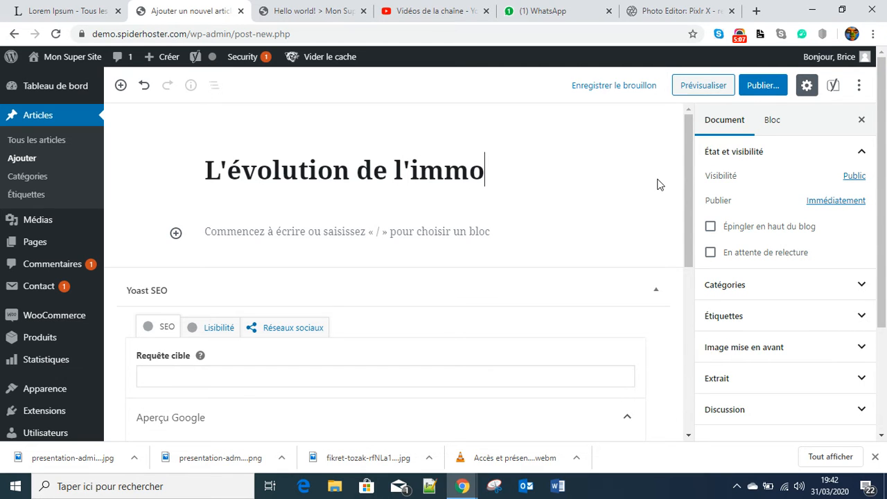
{"action": "type", "text": "bilier a"}
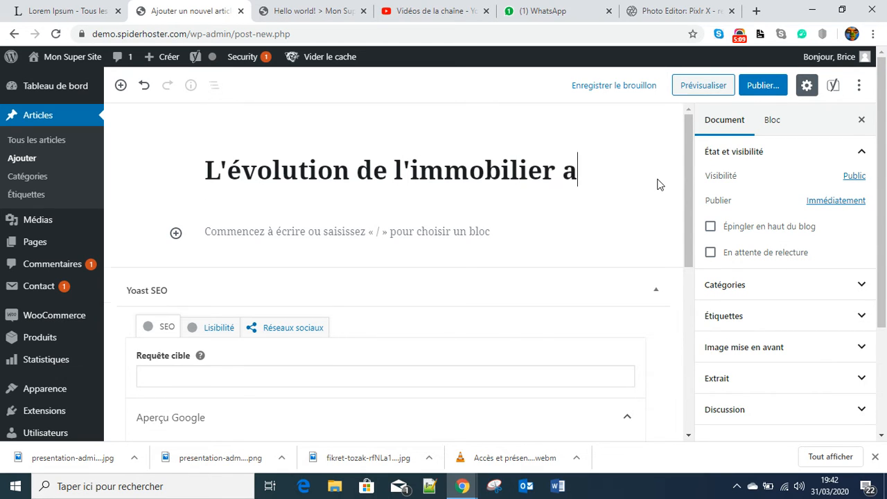
{"action": "type", "text": "u gabon"}
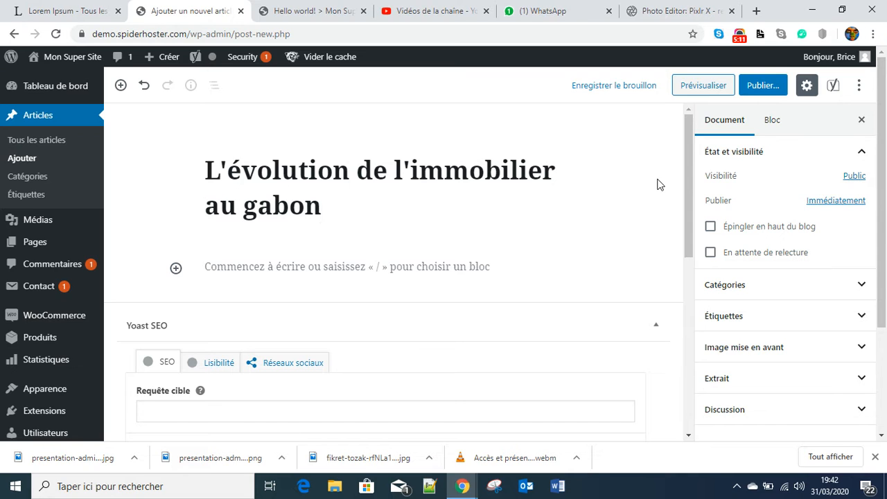
{"action": "key", "text": "BackSpace"}
{"action": "key", "text": "BackSpace"}
{"action": "key", "text": "BackSpace"}
{"action": "key", "text": "BackSpace"}
{"action": "key", "text": "BackSpace"}
{"action": "type", "text": "Gabo"}
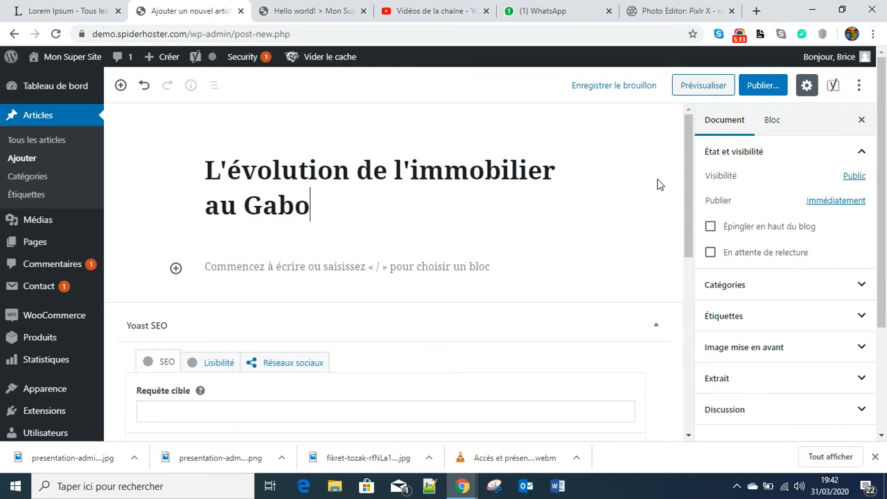
{"action": "type", "text": "n"}
- Add a heading block below the article title and set its level to H2
{"action": "left_click", "coordinate": [176, 270]}
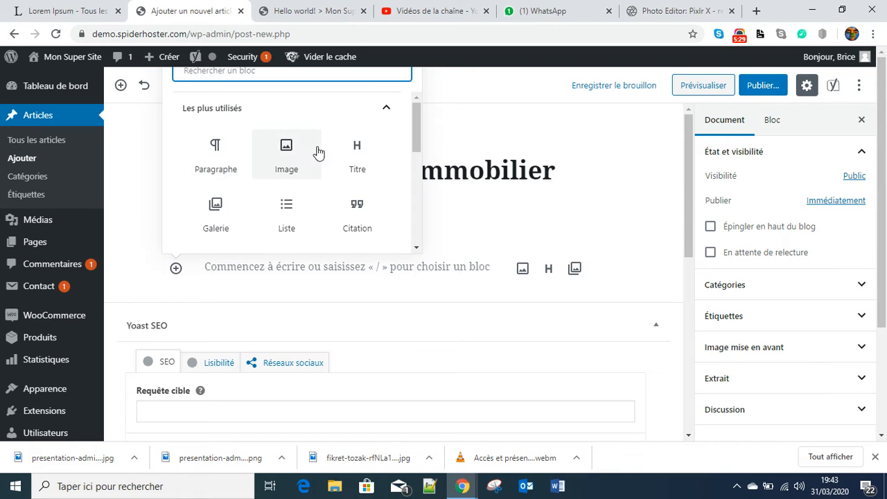
{"action": "left_click", "coordinate": [349, 151]}
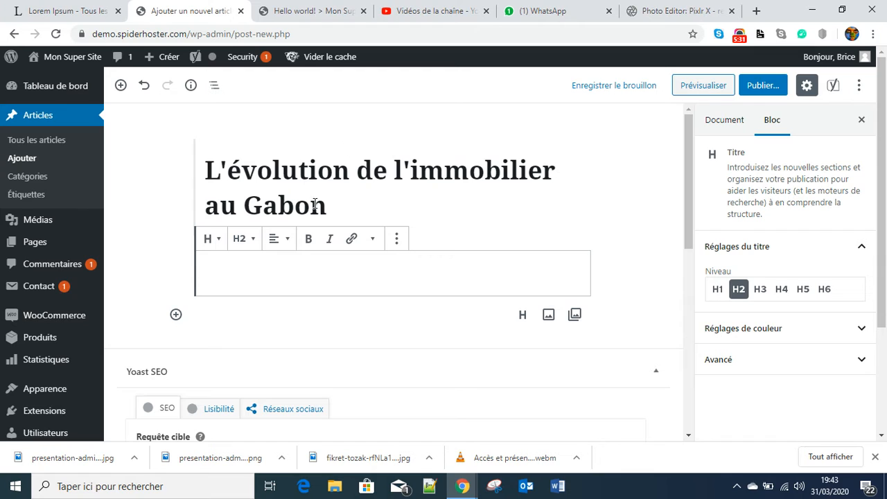
{"action": "left_click", "coordinate": [252, 239]}
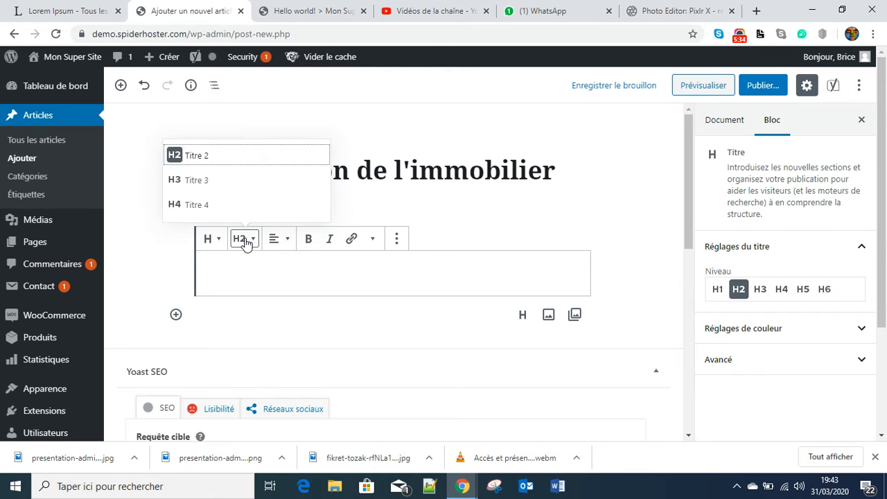
{"action": "left_click", "coordinate": [193, 155]}
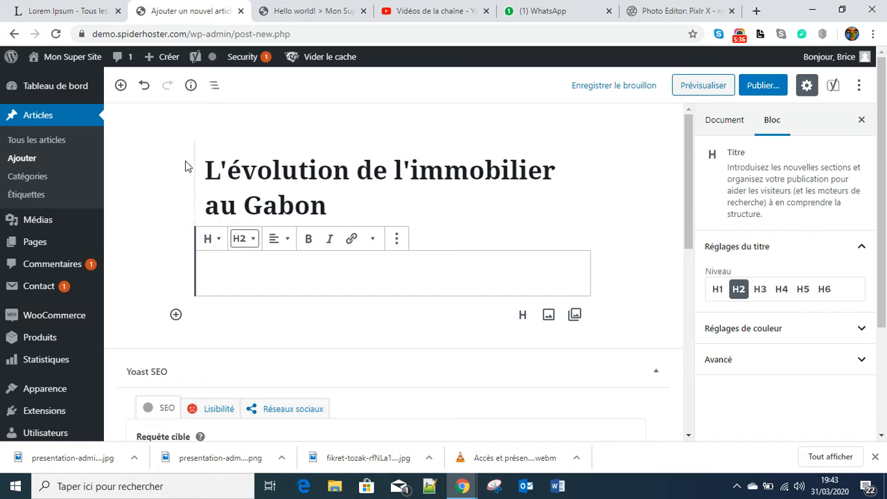
- Enter "Comment le monde de l'immobilier a évolué en Afrique, en particulier au Gabon?" as the H2 heading text
{"action": "left_click", "coordinate": [208, 259]}
{"action": "left_click", "coordinate": [236, 276]}
{"action": "type", "text": "C"}
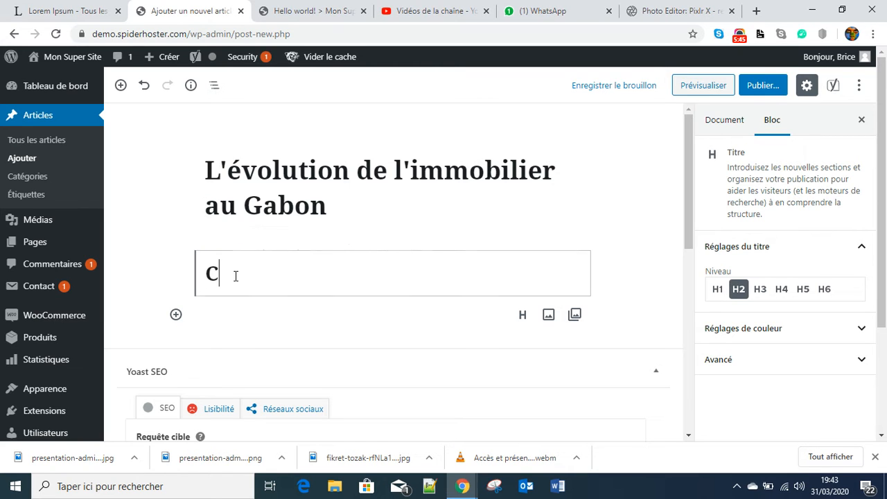
{"action": "type", "text": "omment l'"}
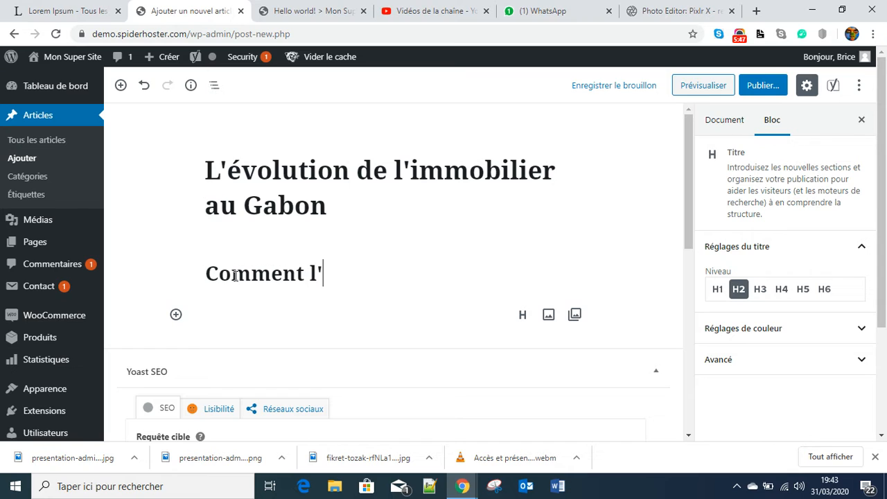
{"action": "key", "text": "BackSpace"}
{"action": "type", "text": "e m"}
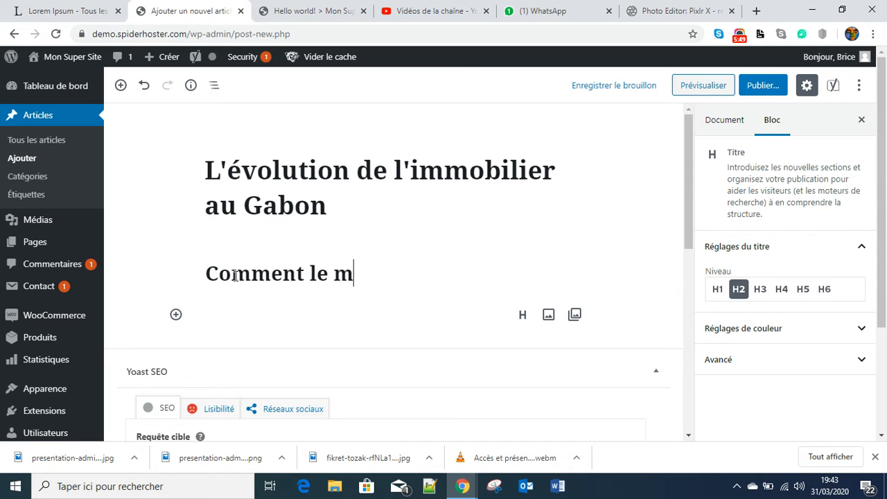
{"action": "type", "text": "onde de "}
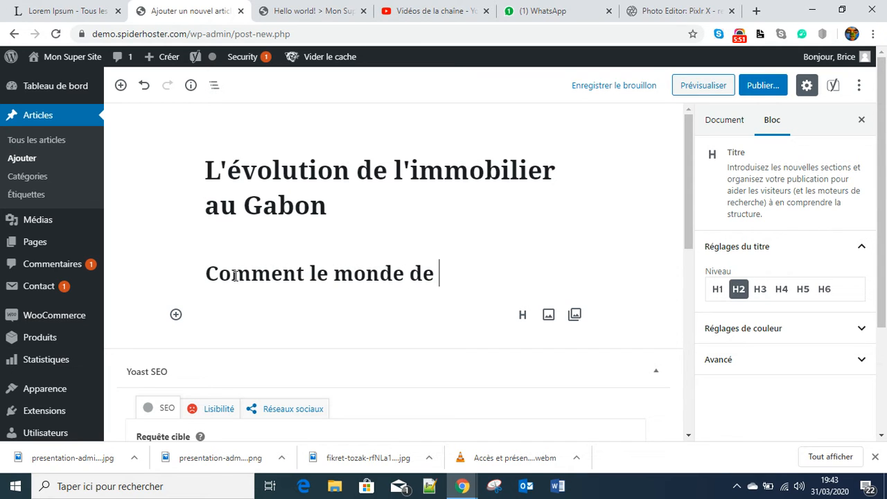
{"action": "type", "text": "l'immo"}
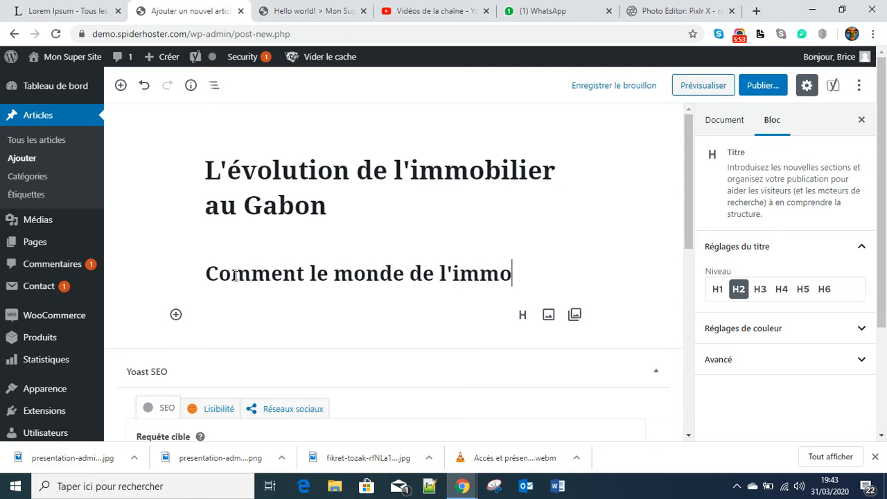
{"action": "type", "text": "bilier "}
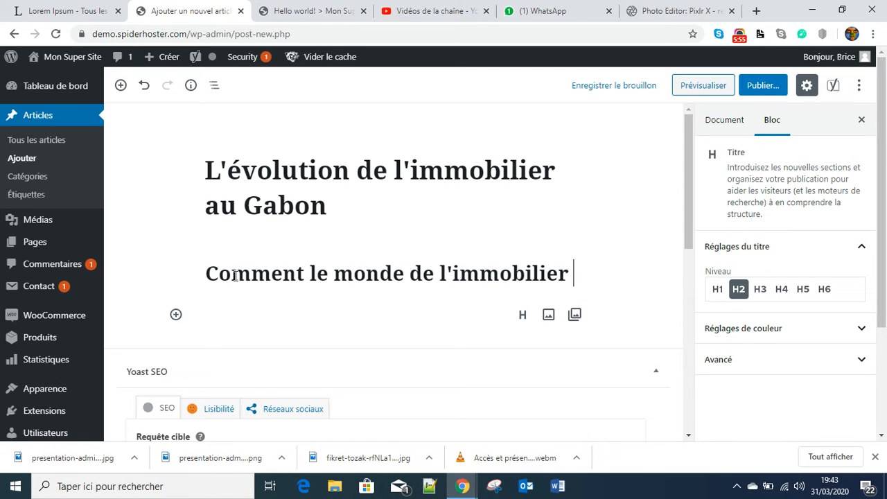
{"action": "type", "text": "a é"}
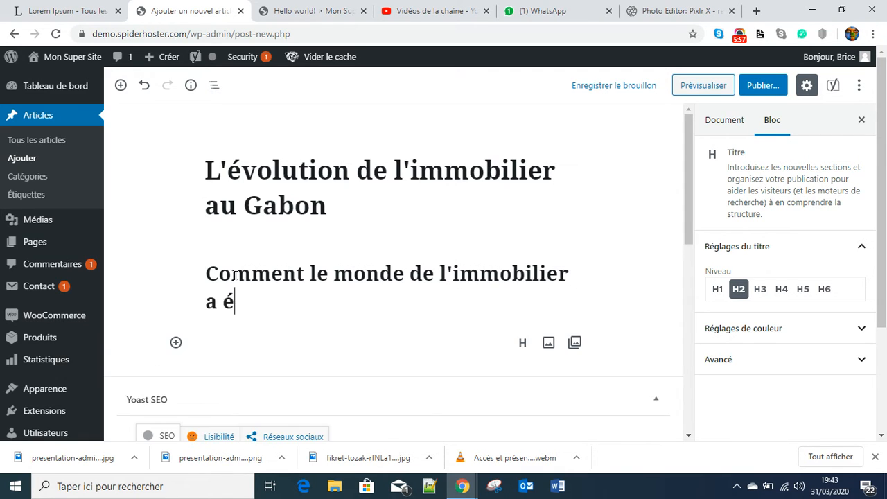
{"action": "type", "text": "voluer"}
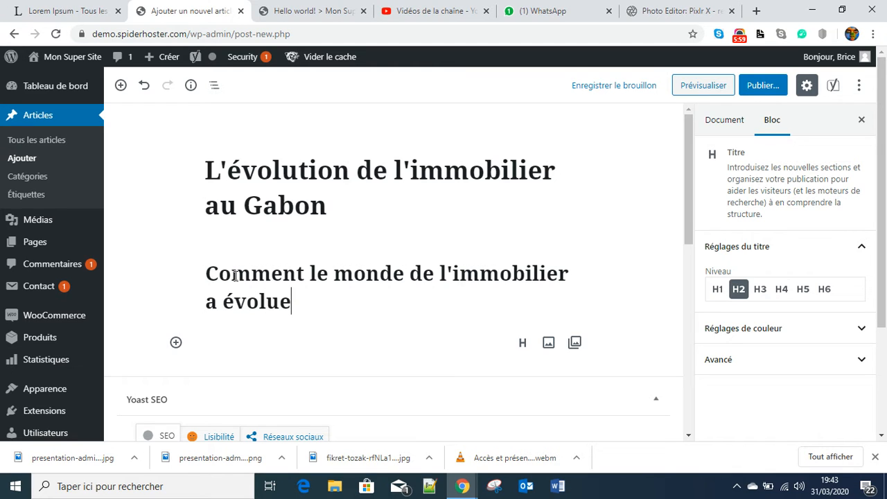
{"action": "key", "text": "BackSpace"}
{"action": "key", "text": "BackSpace"}
{"action": "type", "text": "é en Afrique"}
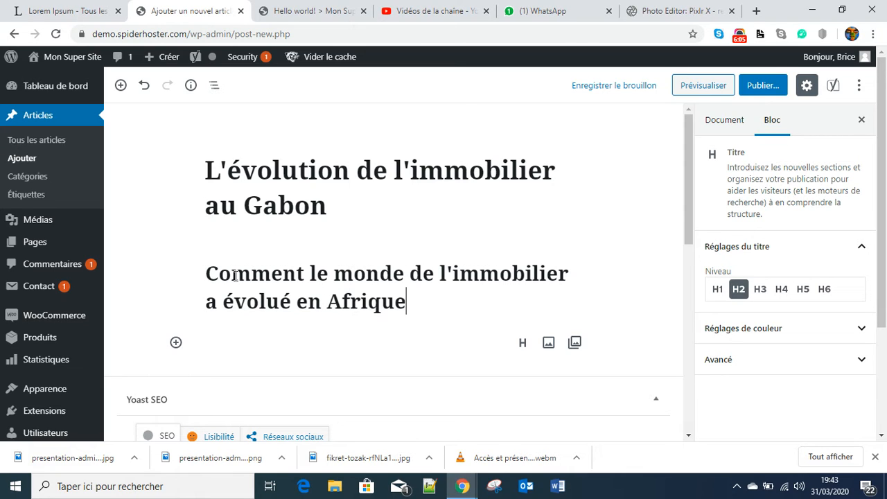
{"action": "type", "text": ", en particulier"}
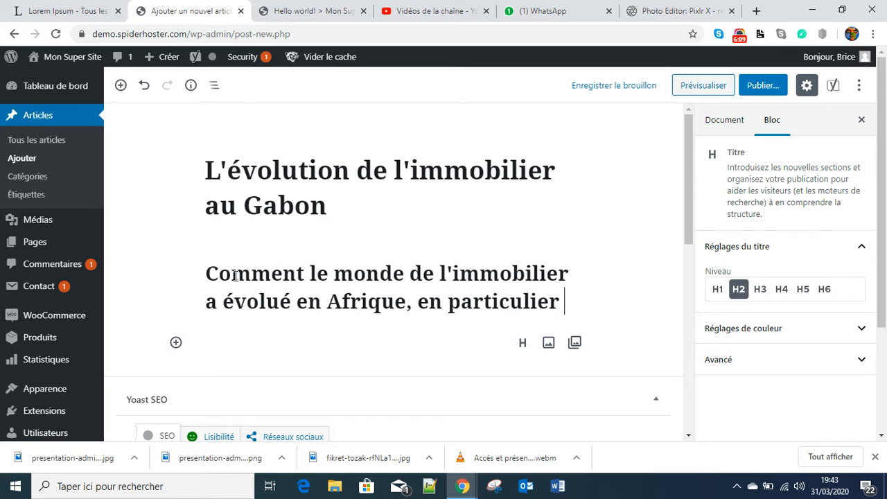
{"action": "type", "text": " au Gabon"}
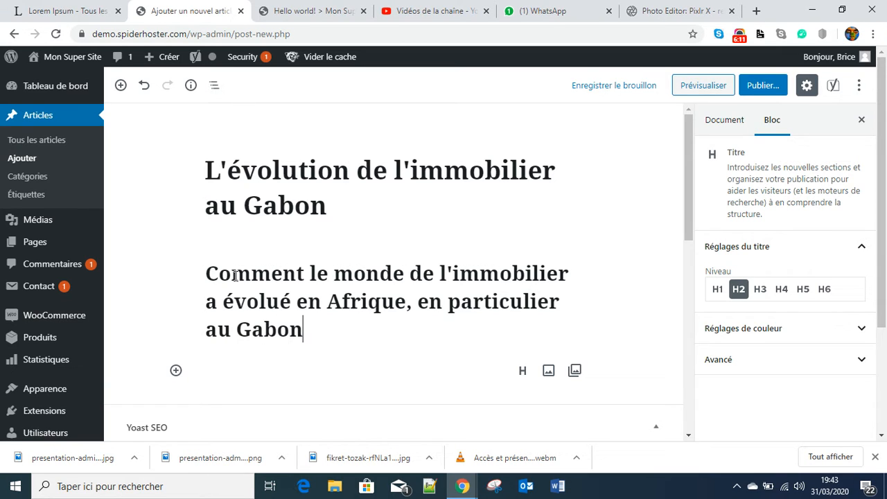
{"action": "type", "text": "?"}
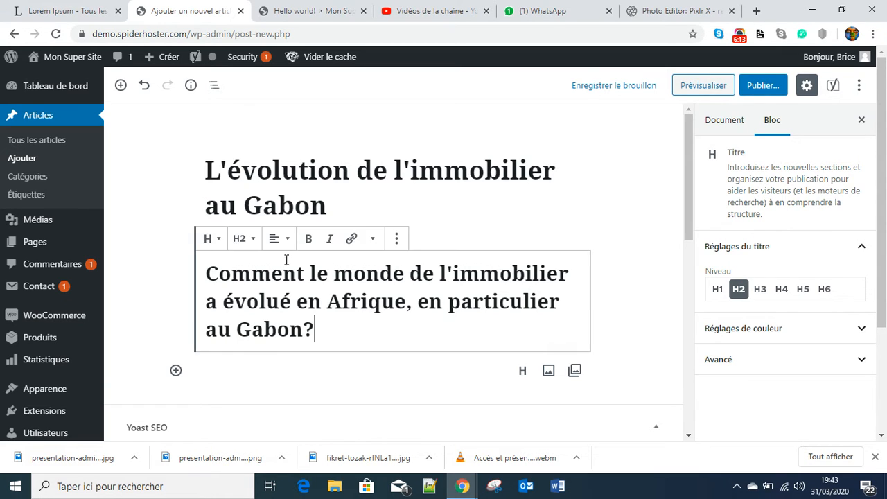
- Add a paragraph block directly below the H2 heading
{"action": "scroll", "coordinate": [366, 295], "scroll_direction": "down", "scroll_amount": 2}
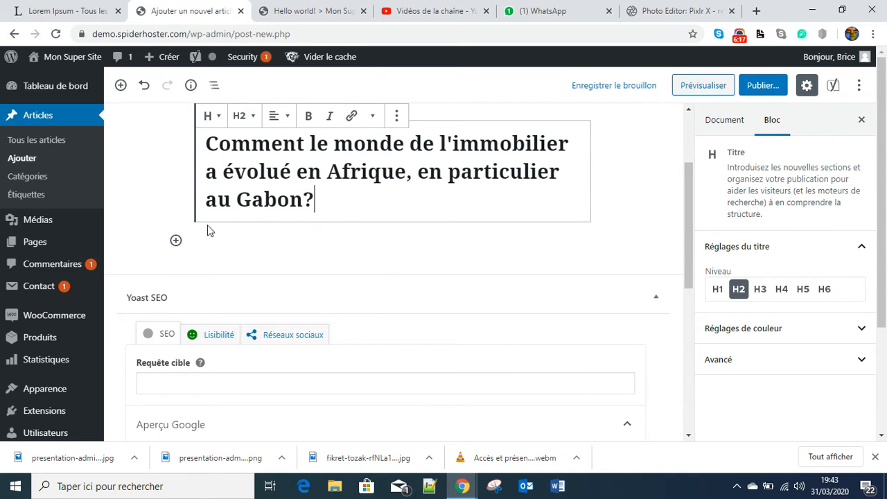
{"action": "left_click", "coordinate": [175, 242]}
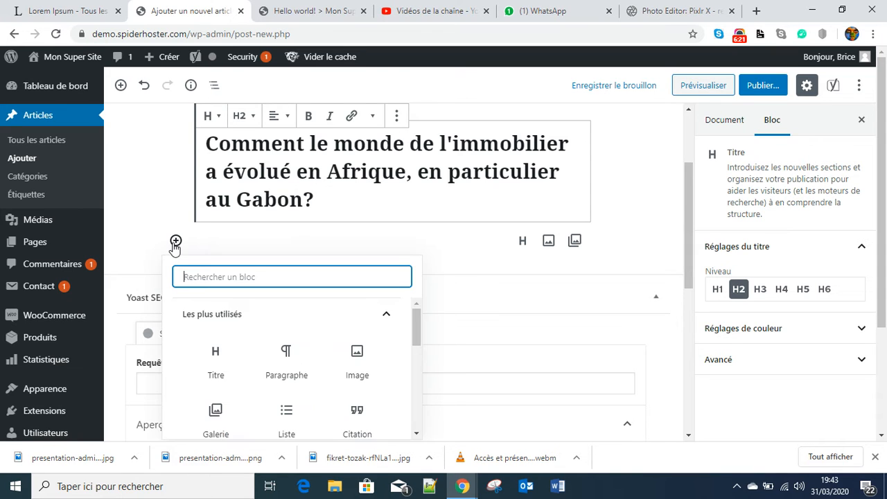
{"action": "left_click", "coordinate": [276, 373]}
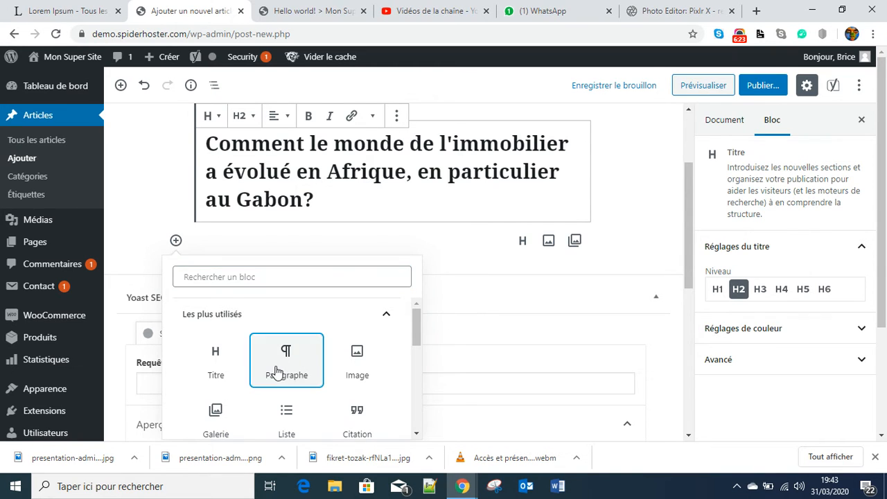
- Switch to the lipsum.com page and copy the full paragraph under "Qu'est-ce que Lorem Ipsum?"
{"action": "left_click", "coordinate": [21, 12]}
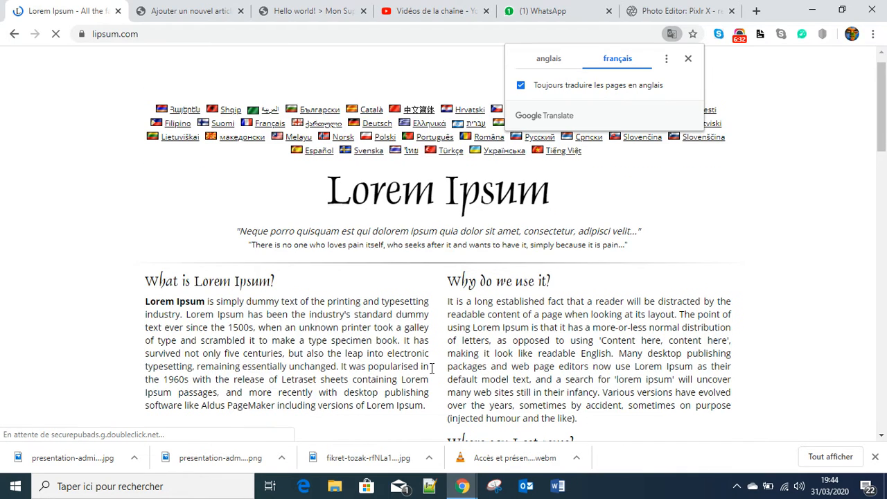
{"action": "scroll", "coordinate": [429, 305], "scroll_direction": "down", "scroll_amount": 2}
{"action": "left_click_drag", "start_coordinate": [429, 304], "coordinate": [217, 269]}
{"action": "left_click", "coordinate": [188, 261]}
{"action": "left_click_drag", "start_coordinate": [308, 328], "coordinate": [390, 358]}
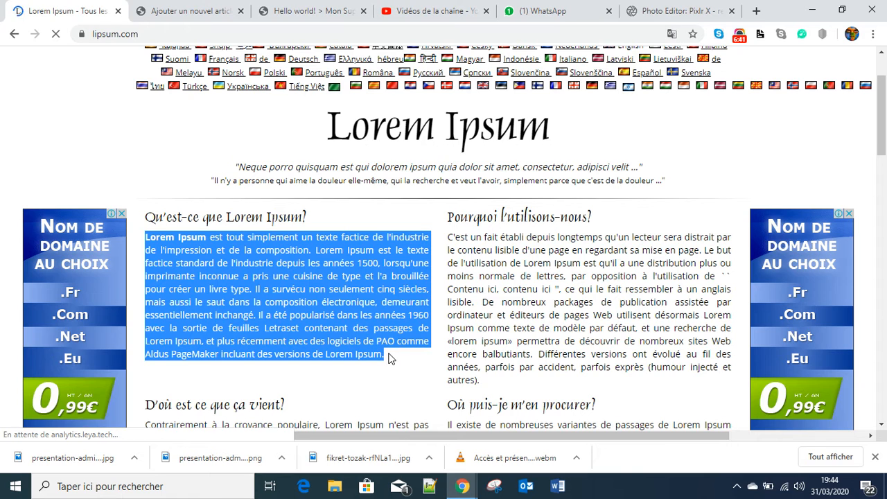
- Return to the article editor and paste the copied Lorem Ipsum text into the new paragraph block
{"action": "left_click", "coordinate": [173, 13]}
{"action": "left_click", "coordinate": [263, 248]}
{"action": "key", "text": "ctrl+v"}
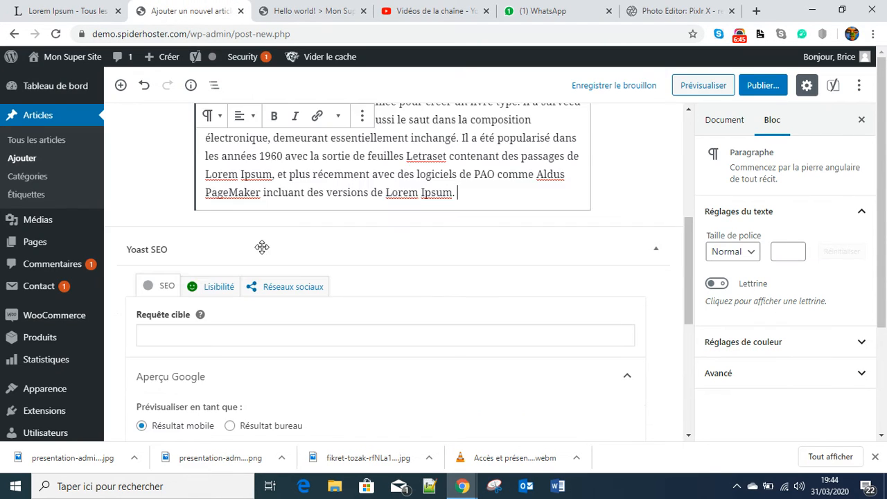
{"action": "scroll", "coordinate": [620, 187], "scroll_direction": "up", "scroll_amount": 3}
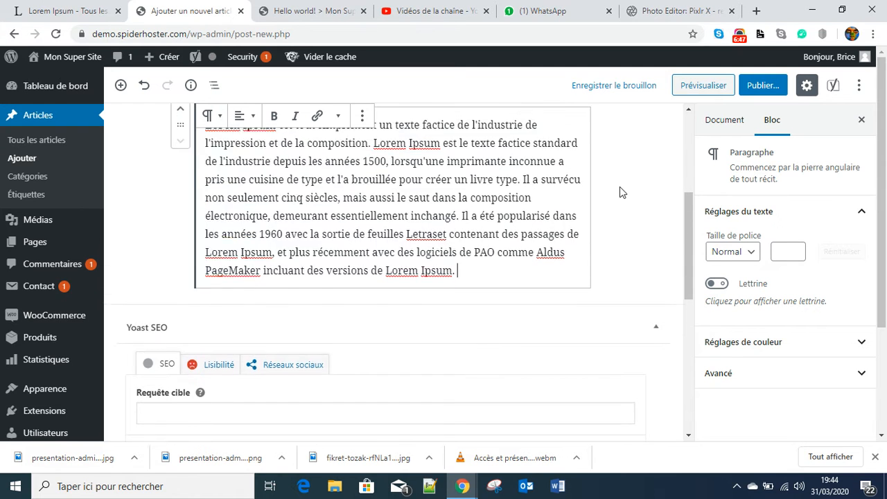
{"action": "left_click", "coordinate": [653, 283]}
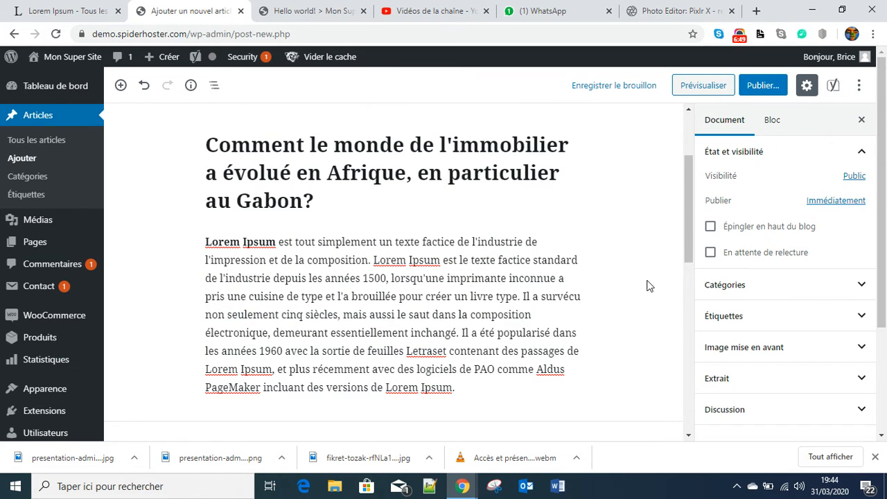
- Add a heading block below the Lorem Ipsum paragraph and set its level to H3
{"action": "scroll", "coordinate": [587, 301], "scroll_direction": "up", "scroll_amount": 2}
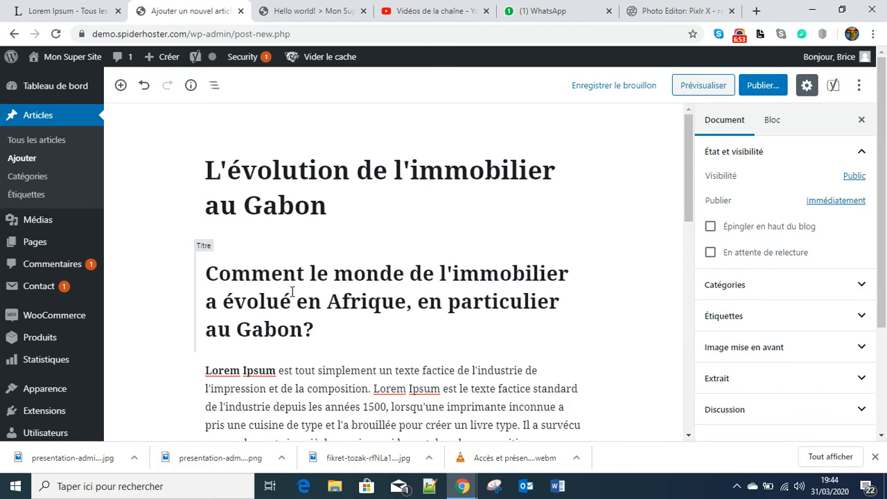
{"action": "scroll", "coordinate": [452, 305], "scroll_direction": "down", "scroll_amount": 2}
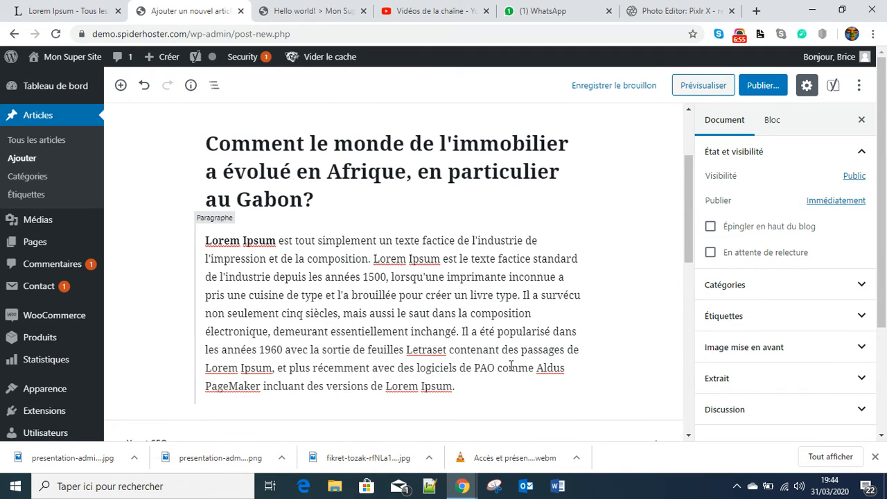
{"action": "scroll", "coordinate": [597, 374], "scroll_direction": "down", "scroll_amount": 2}
{"action": "scroll", "coordinate": [317, 199], "scroll_direction": "up", "scroll_amount": 3}
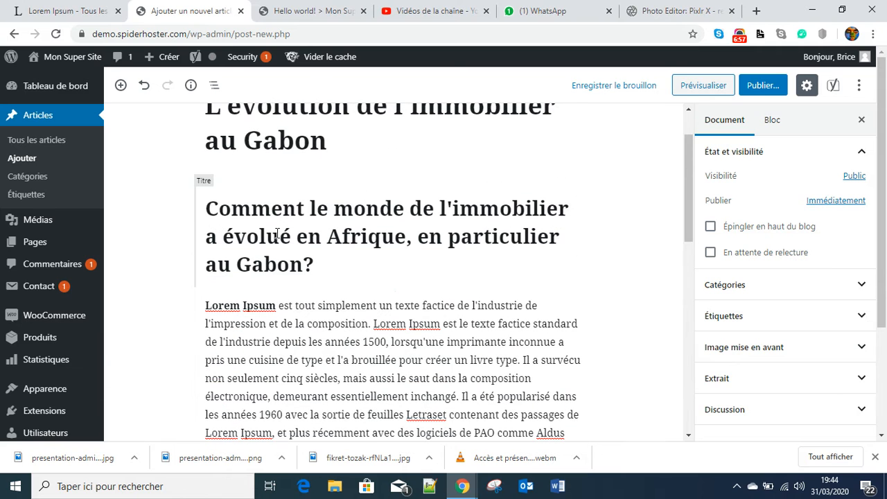
{"action": "scroll", "coordinate": [313, 297], "scroll_direction": "down", "scroll_amount": 2}
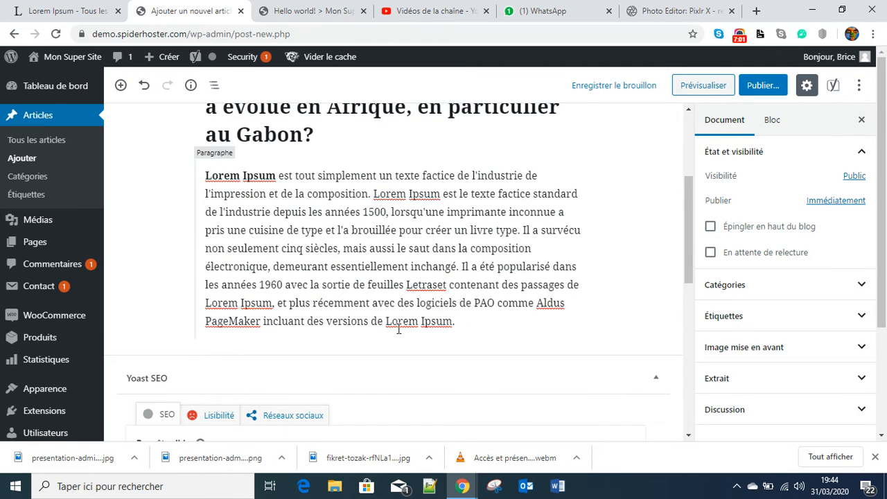
{"action": "left_click", "coordinate": [466, 323]}
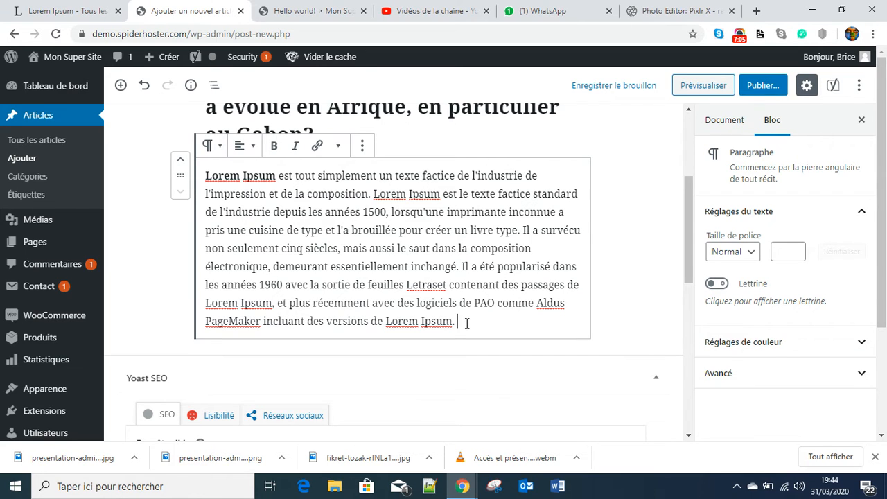
{"action": "key", "text": "Return"}
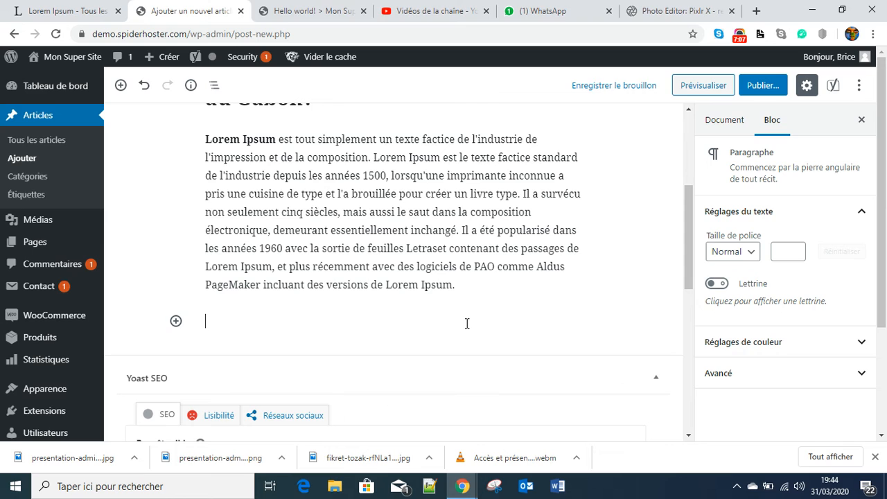
{"action": "left_click", "coordinate": [175, 322]}
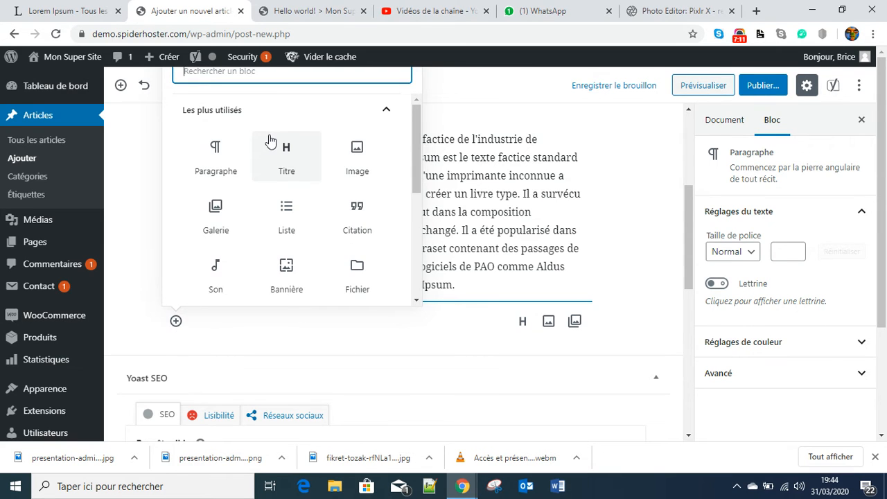
{"action": "left_click", "coordinate": [291, 173]}
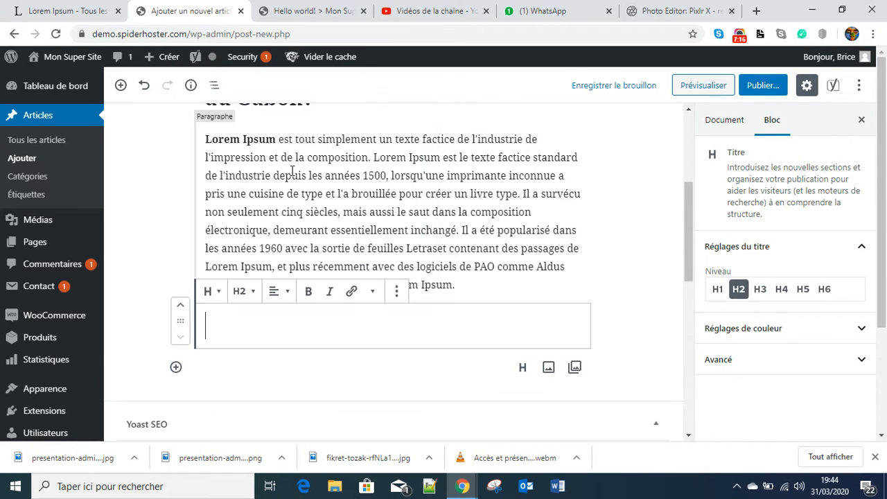
{"action": "left_click", "coordinate": [253, 293]}
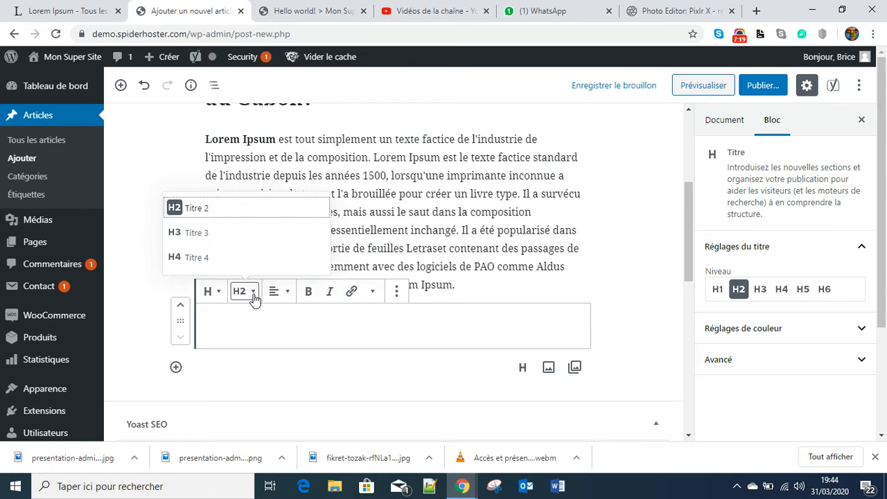
{"action": "left_click", "coordinate": [176, 233]}
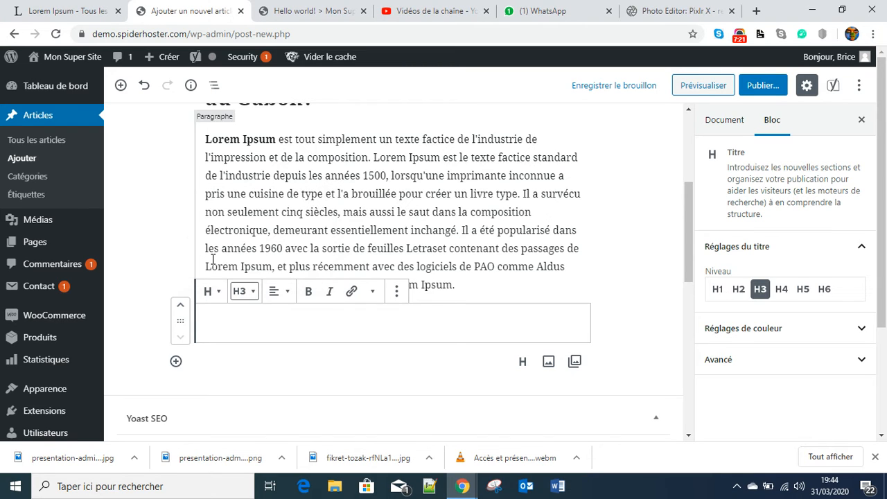
{"action": "left_click", "coordinate": [228, 314]}
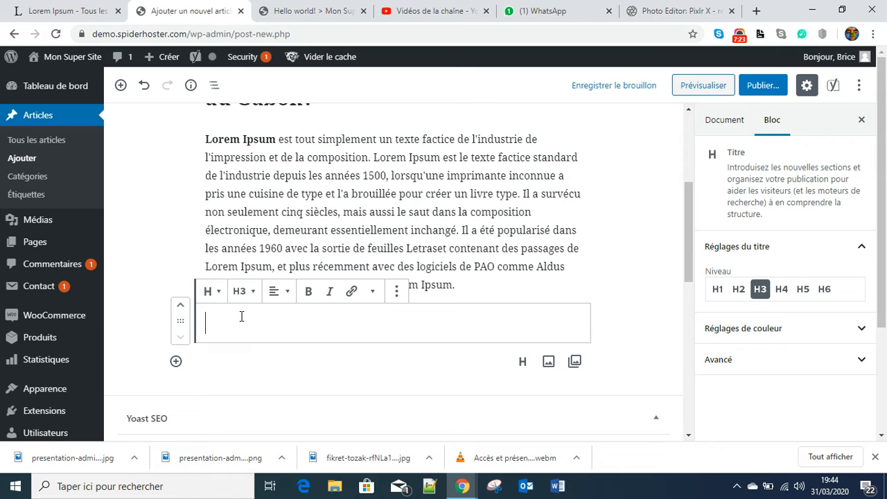
- Enter "L'importance de l'immobilier en Afrique" as the text of the empty H3 heading
{"action": "scroll", "coordinate": [319, 271], "scroll_direction": "up", "scroll_amount": 2}
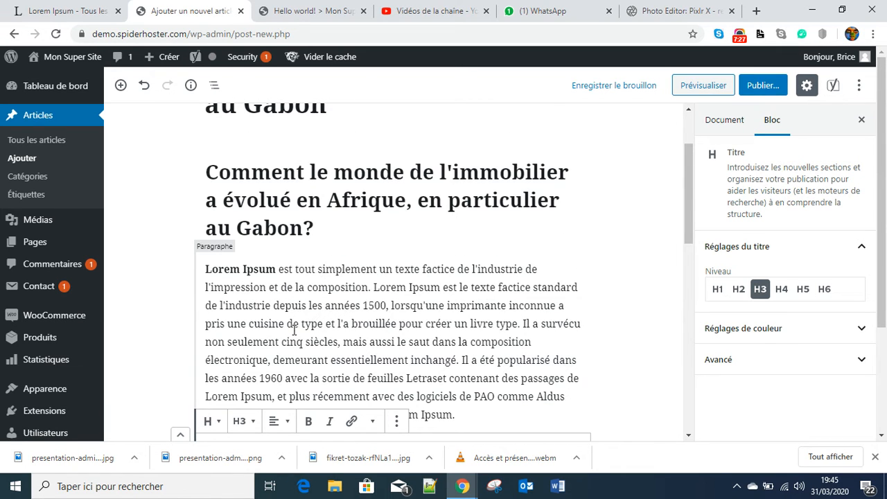
{"action": "scroll", "coordinate": [293, 326], "scroll_direction": "down", "scroll_amount": 3}
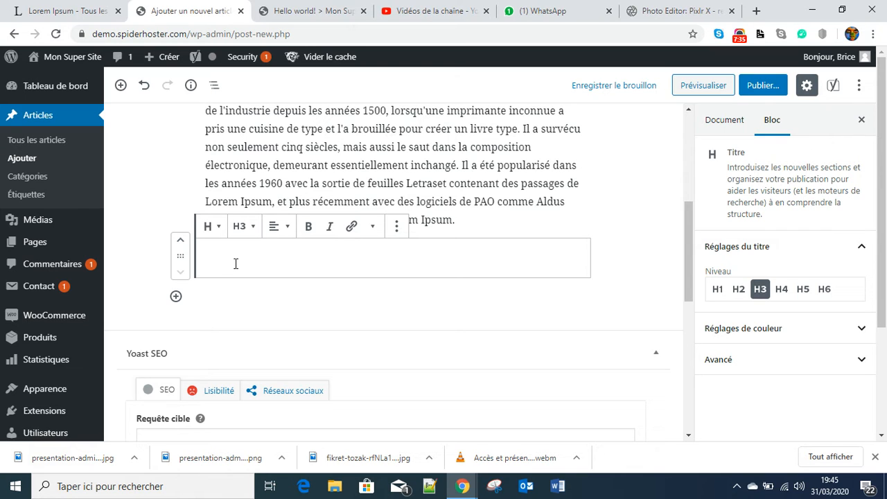
{"action": "type", "text": "L"}
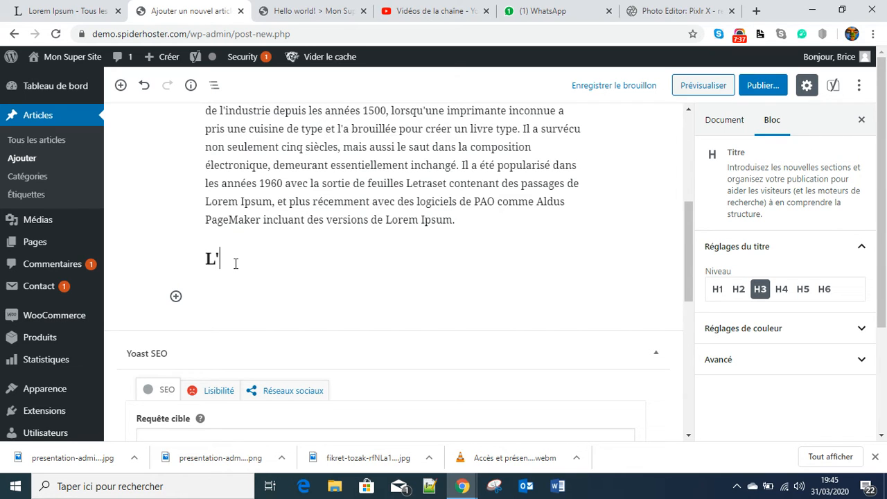
{"action": "type", "text": "'imp"}
{"action": "type", "text": "p"}
{"action": "key", "text": "BackSpace"}
{"action": "type", "text": "o"}
{"action": "type", "text": "rtna"}
{"action": "type", "text": "ce"}
{"action": "key", "text": "BackSpace"}
{"action": "key", "text": "BackSpace"}
{"action": "key", "text": "BackSpace"}
{"action": "key", "text": "BackSpace"}
{"action": "type", "text": "anc"}
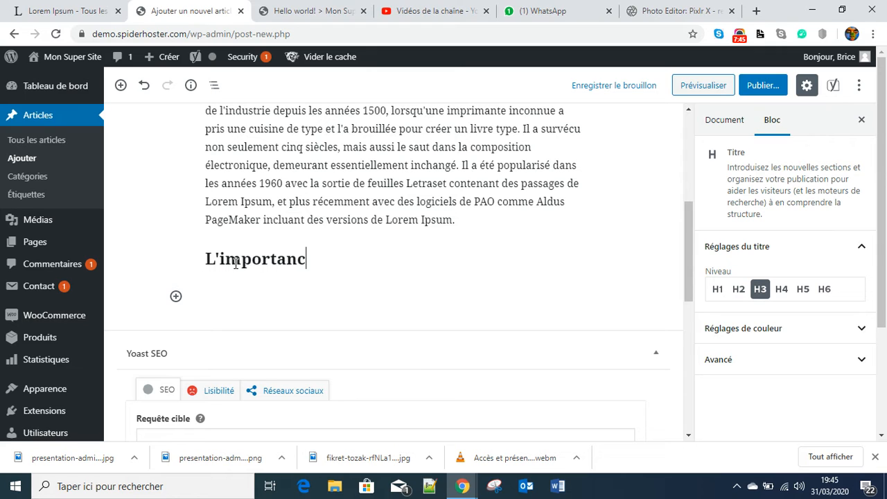
{"action": "type", "text": "e"}
{"action": "type", "text": " de l"}
{"action": "type", "text": "'"}
{"action": "key", "text": "BackSpace"}
{"action": "type", "text": "e l'i"}
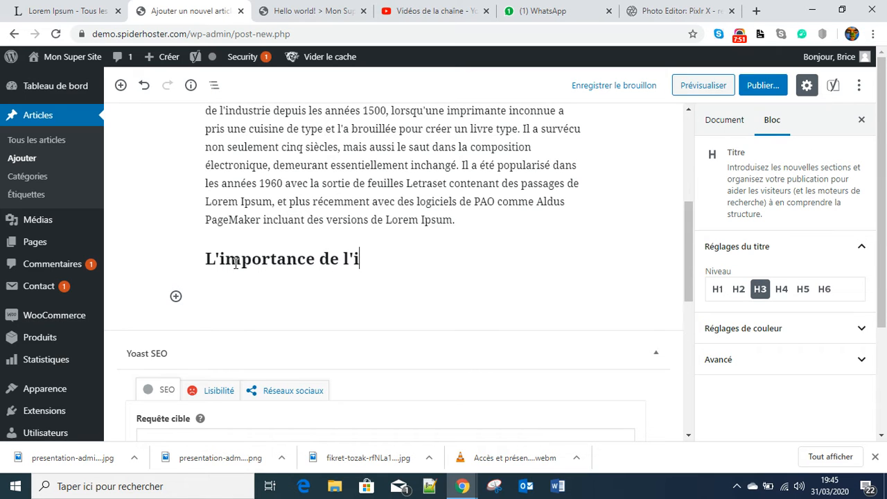
{"action": "type", "text": "mmobile"}
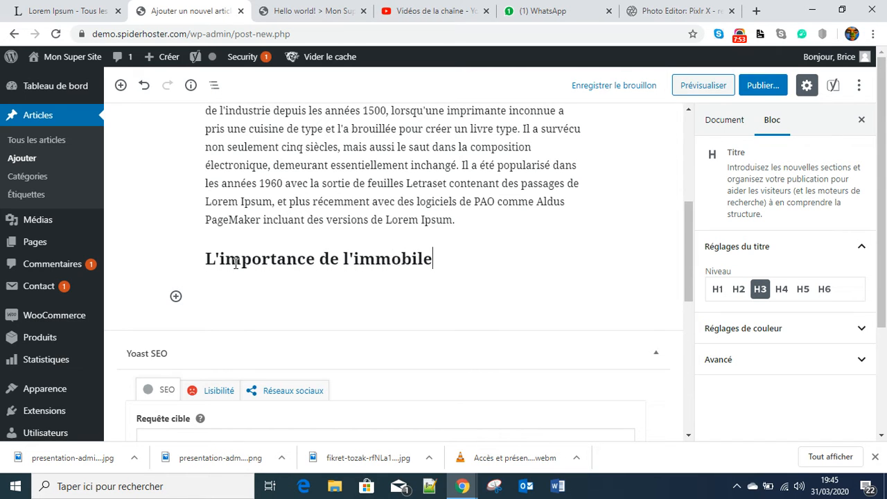
{"action": "key", "text": "BackSpace"}
{"action": "key", "text": "BackSpace"}
{"action": "type", "text": "er en"}
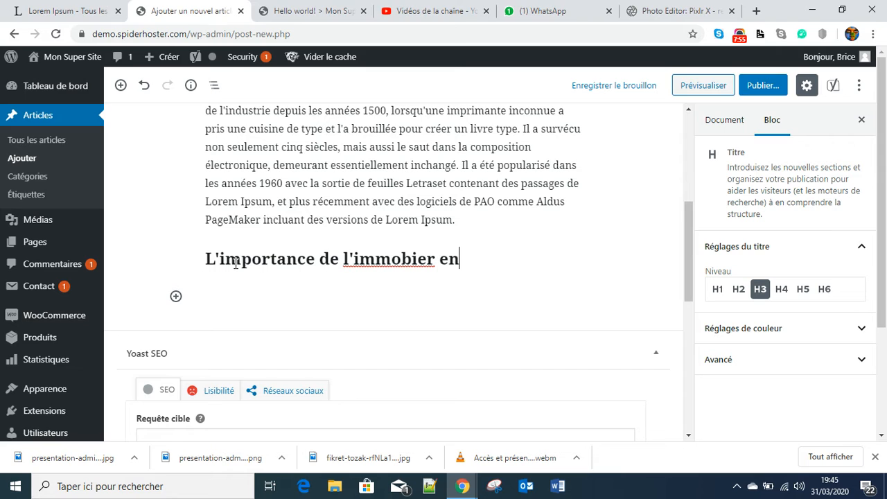
{"action": "type", "text": " Afrique"}
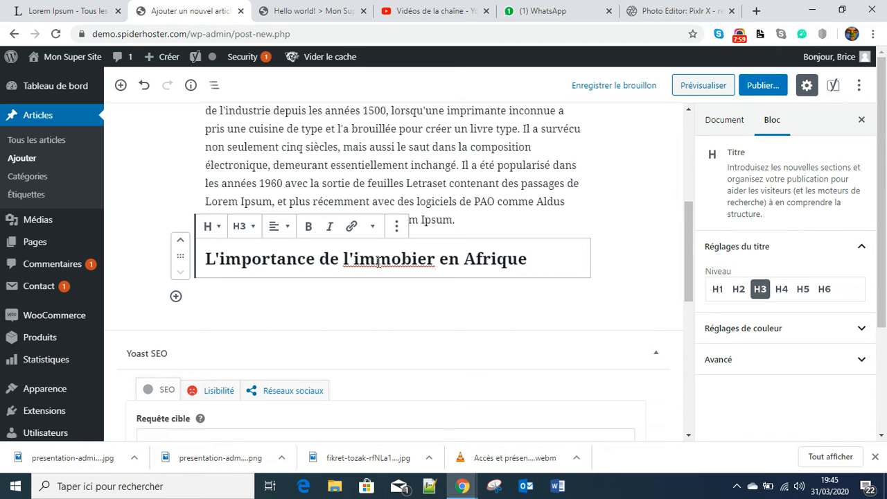
{"action": "left_click", "coordinate": [422, 259]}
{"action": "type", "text": "li"}
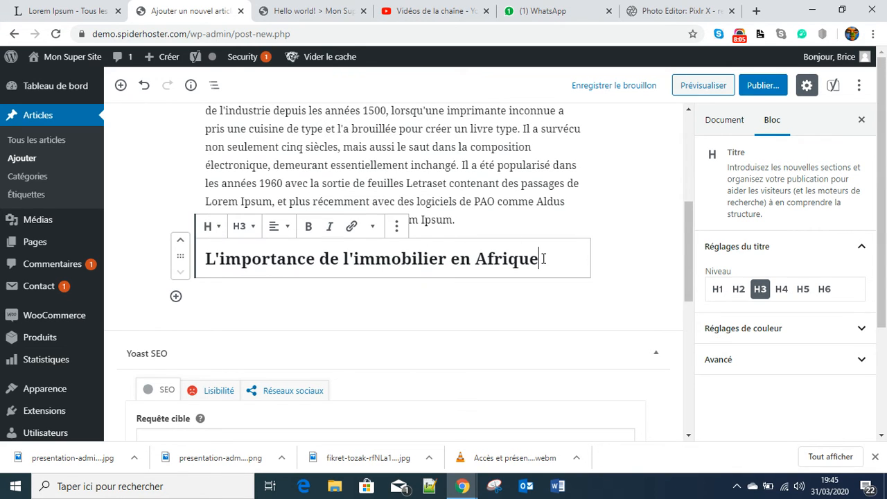
- Add a paragraph block below the H3 heading and paste the copied Lorem Ipsum text into it
{"action": "left_click", "coordinate": [175, 296]}
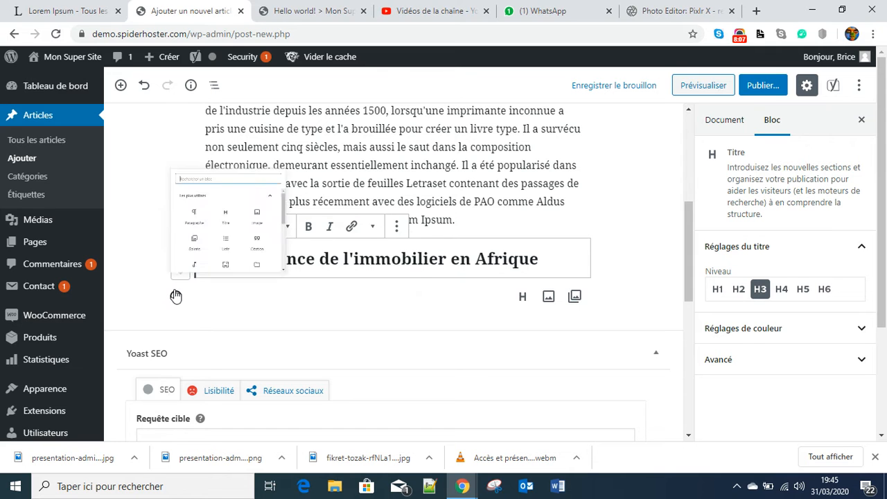
{"action": "left_click", "coordinate": [230, 173]}
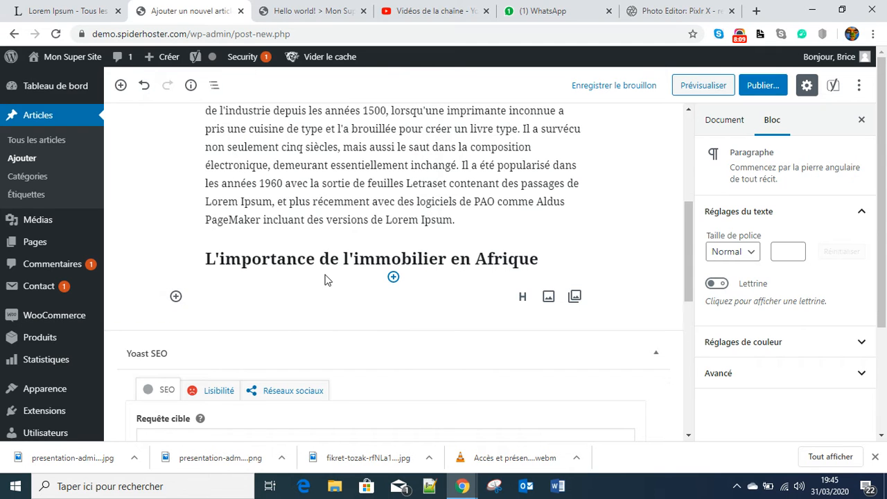
{"action": "type", "text": "Lorem Ipsum est tout simplement un texte factice de l'industrie de l'impression et de la composition. Lorem Ipsum est le texte factice standard de l'industrie depuis les années 1500, lorsqu'une imprimante inconnue a pris une cuisine de type et l'a brouillée pour créer un livre type. Il a survécu non seulement cinq siècles, mais aussi le saut dans la composition électronique, demeurant essentiellement inchangé. Il a été popularisé dans les années 1960 avec la sortie de feuilles Letraset contenant des passages de Lorem Ipsum, et plus récemment avec des logiciels de PAO comme Aldus PageMaker incluant des versions de Lorem Ipsum."}
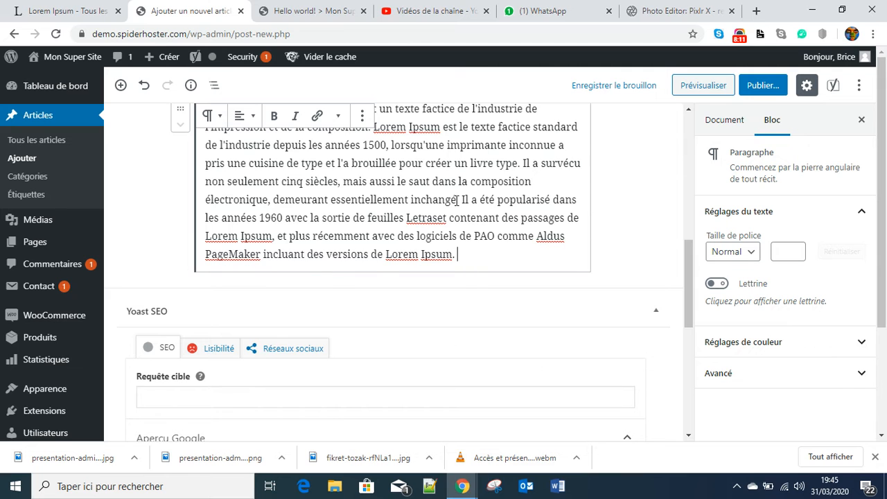
{"action": "scroll", "coordinate": [416, 291], "scroll_direction": "up", "scroll_amount": 3}
{"action": "scroll", "coordinate": [493, 376], "scroll_direction": "down", "scroll_amount": 3}
- Insert an image block below the second Lorem Ipsum paragraph
{"action": "left_click", "coordinate": [462, 262]}
{"action": "key", "text": "Return"}
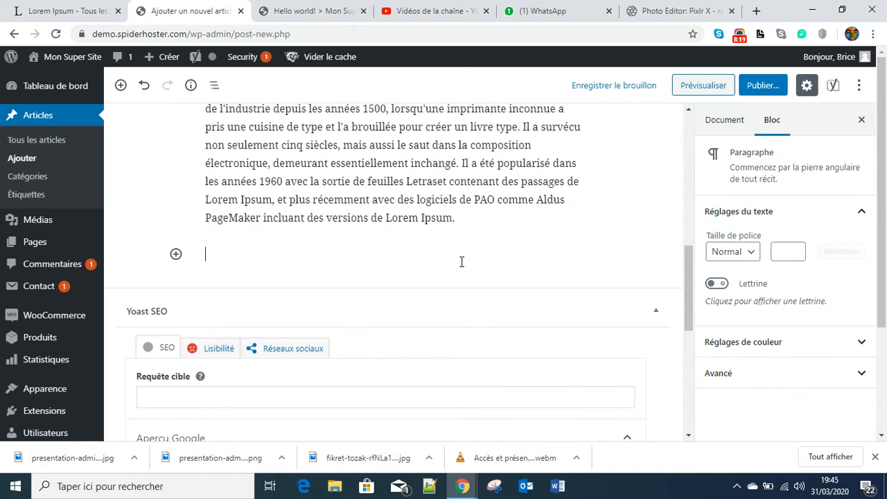
{"action": "left_click", "coordinate": [176, 255]}
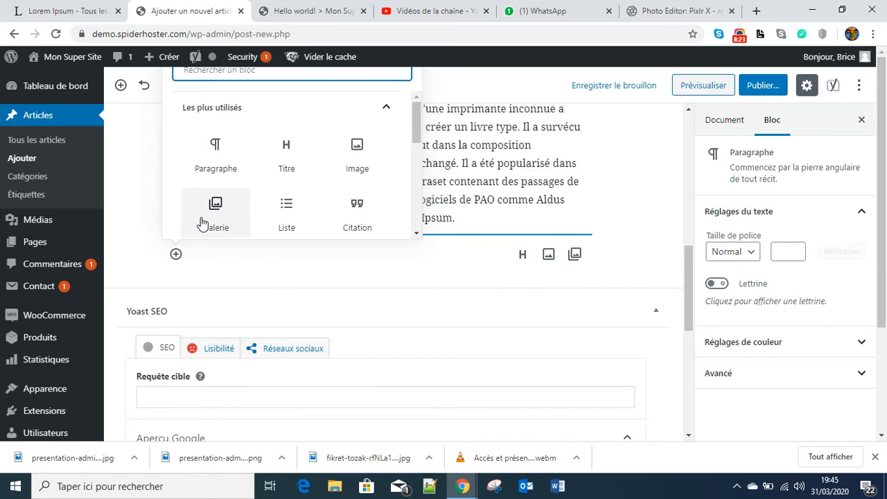
{"action": "left_click", "coordinate": [357, 159]}
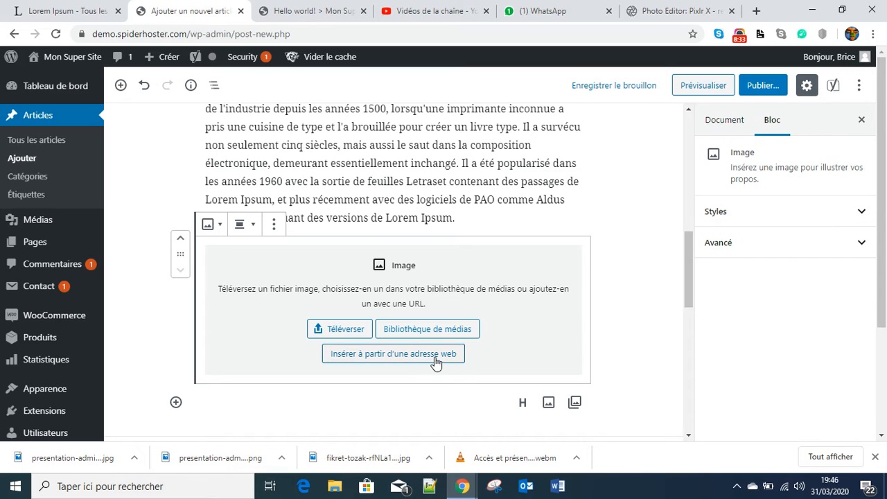
{"action": "left_click", "coordinate": [407, 362]}
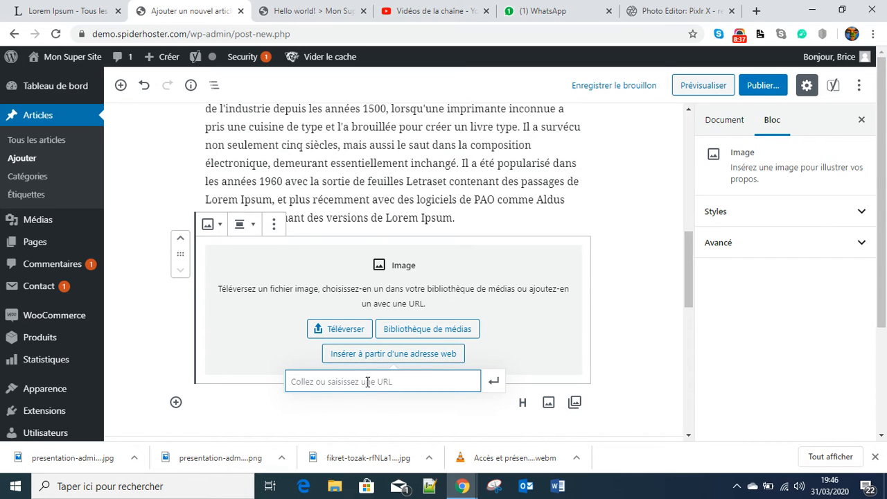
{"action": "left_click", "coordinate": [565, 320]}
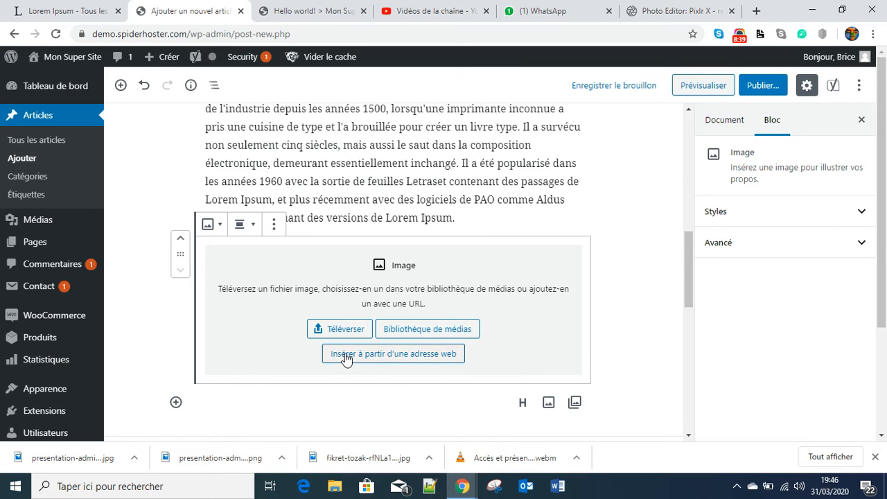
{"action": "left_click", "coordinate": [436, 329]}
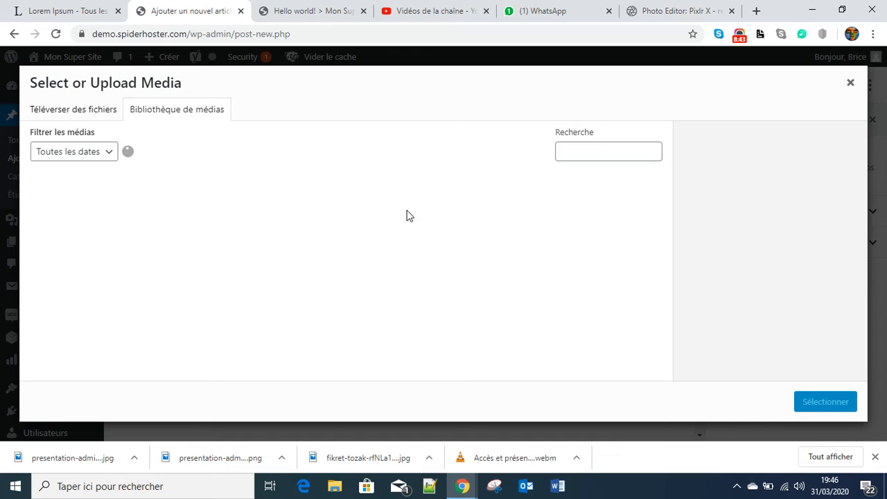
{"action": "left_click", "coordinate": [851, 83]}
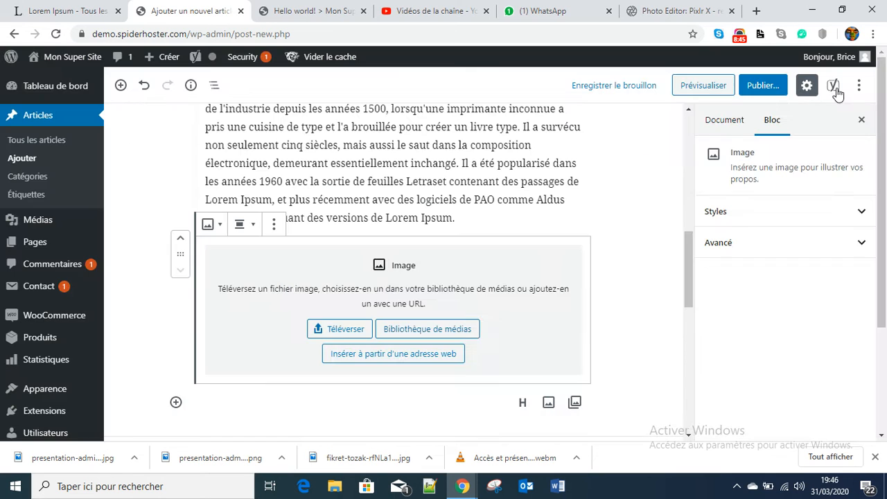
- Upload the 750 x 410 JPG of tools under a house-shaped roof from the Téléchargements folder into the image block
{"action": "left_click", "coordinate": [340, 337]}
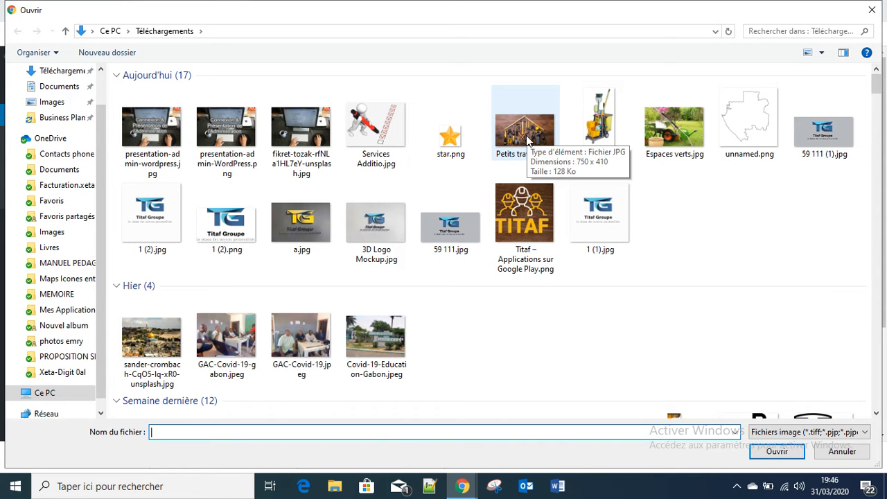
{"action": "double_click", "coordinate": [529, 143]}
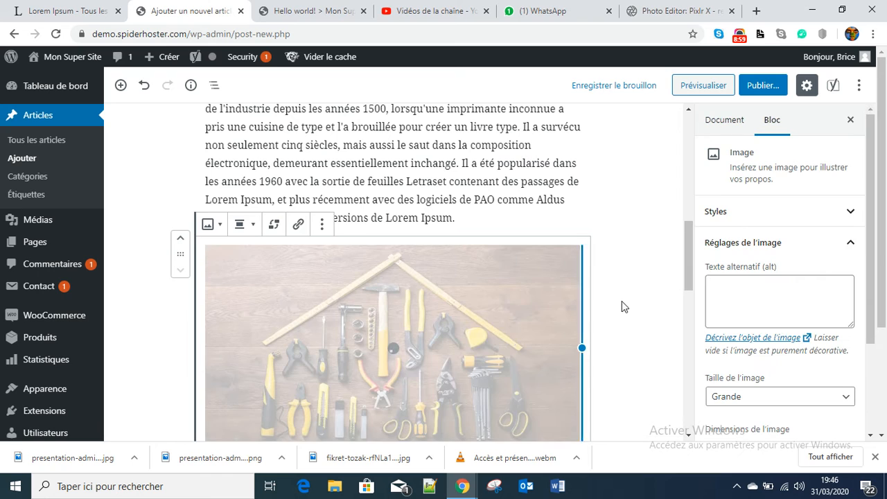
{"action": "scroll", "coordinate": [630, 300], "scroll_direction": "down", "scroll_amount": 2}
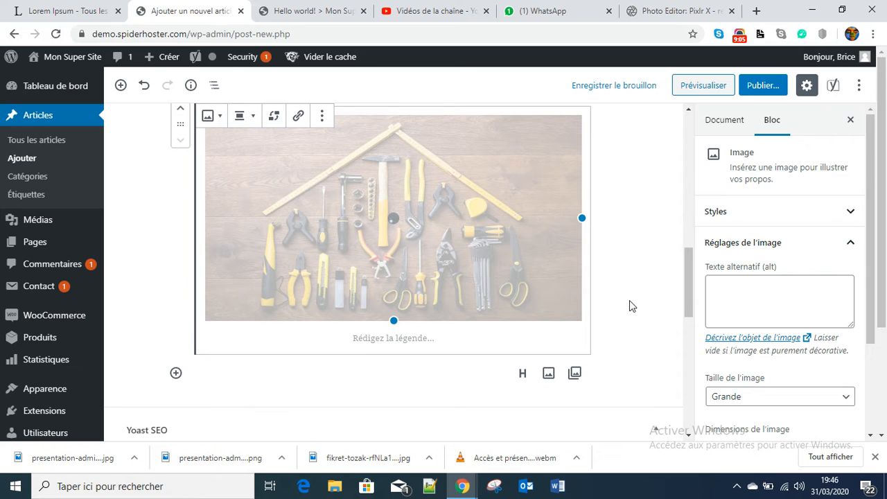
{"action": "scroll", "coordinate": [653, 309], "scroll_direction": "up", "scroll_amount": 1}
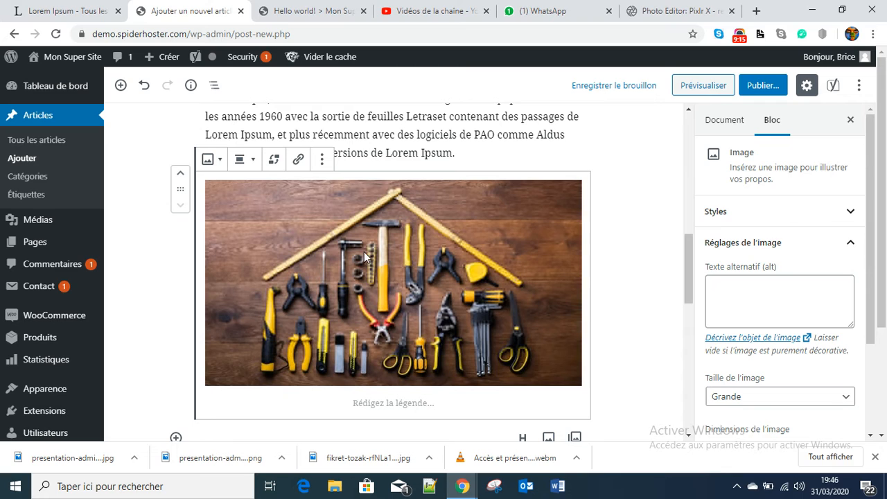
{"action": "left_click", "coordinate": [395, 406]}
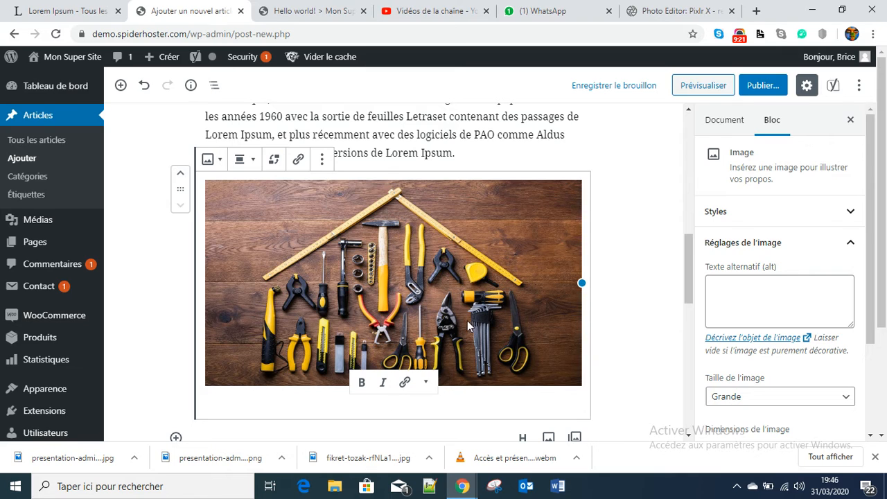
{"action": "left_click", "coordinate": [441, 321]}
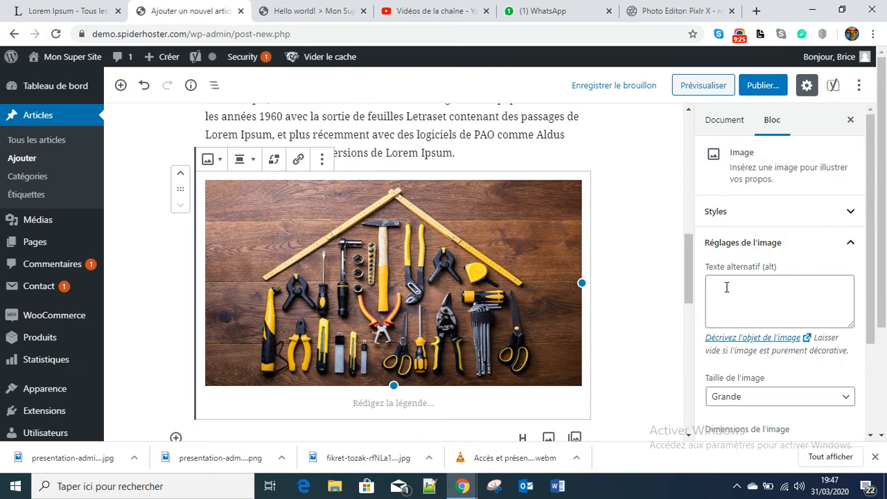
- Set the tools image's alternative text to "immobilier au gabon"
{"action": "scroll", "coordinate": [389, 259], "scroll_direction": "up", "scroll_amount": 8}
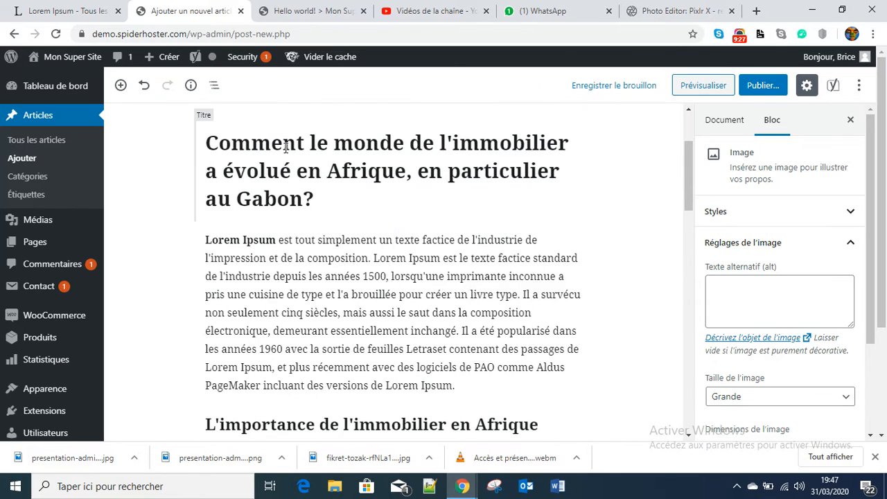
{"action": "scroll", "coordinate": [569, 246], "scroll_direction": "down", "scroll_amount": 4}
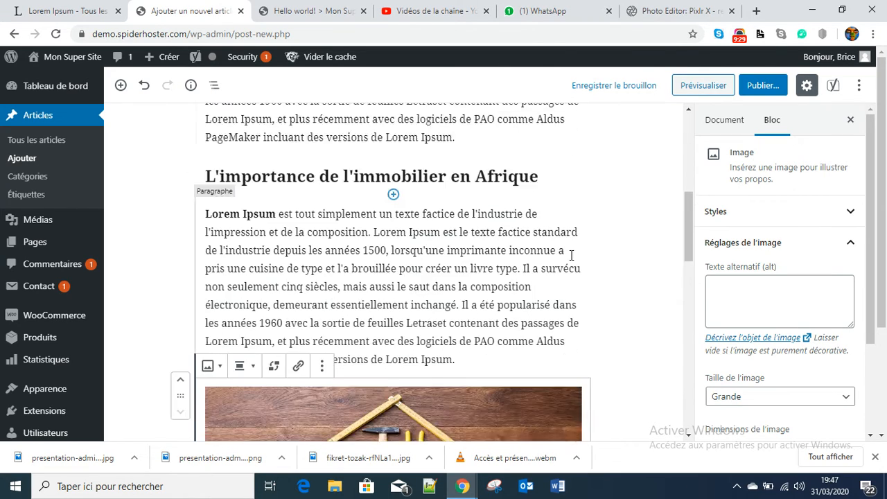
{"action": "scroll", "coordinate": [571, 255], "scroll_direction": "down", "scroll_amount": 1}
{"action": "scroll", "coordinate": [599, 313], "scroll_direction": "down", "scroll_amount": 2}
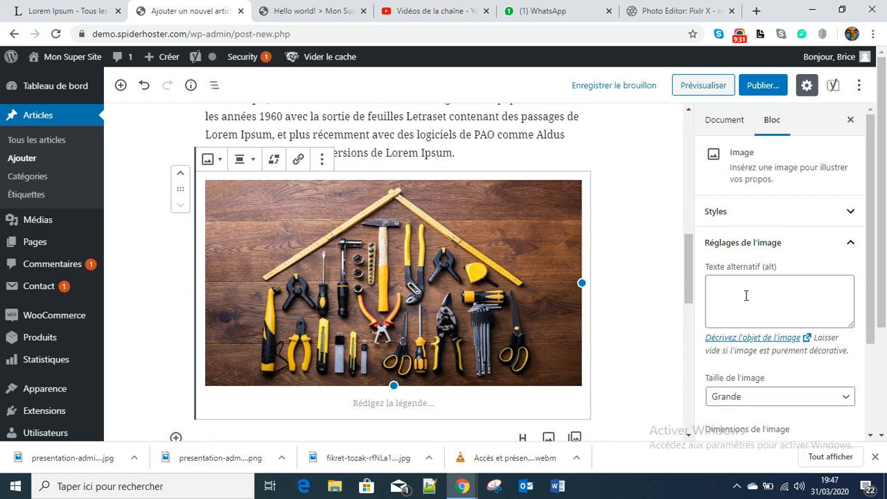
{"action": "left_click", "coordinate": [744, 295]}
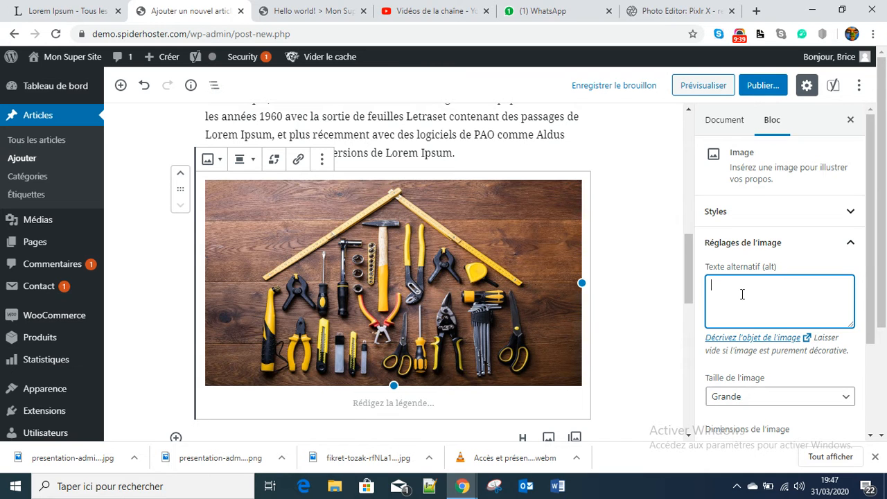
{"action": "scroll", "coordinate": [653, 264], "scroll_direction": "up", "scroll_amount": 8}
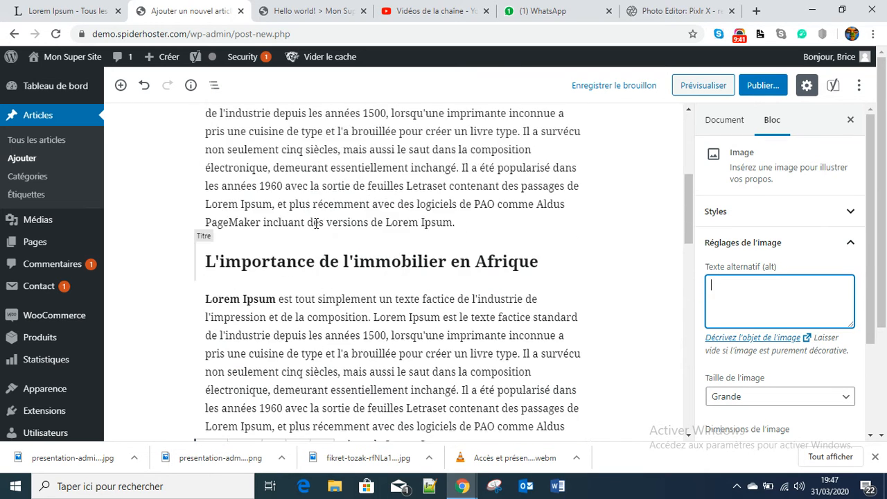
{"action": "scroll", "coordinate": [386, 268], "scroll_direction": "up", "scroll_amount": 1}
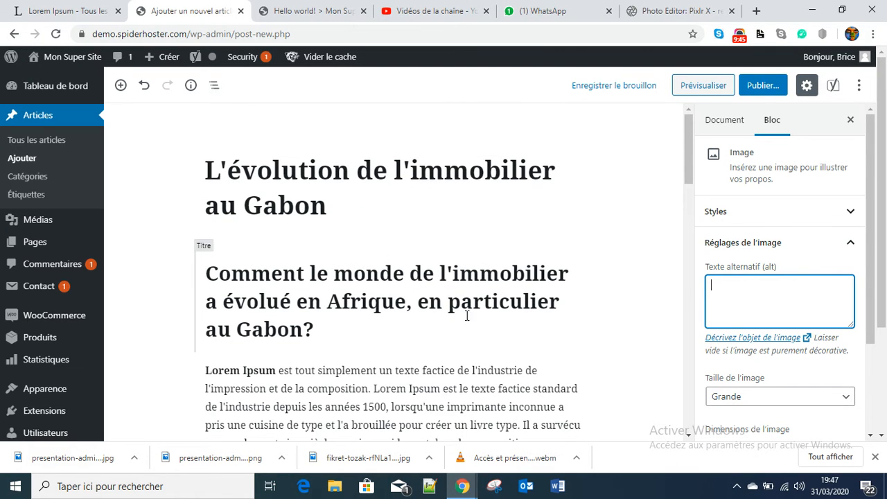
{"action": "scroll", "coordinate": [464, 326], "scroll_direction": "down", "scroll_amount": 5}
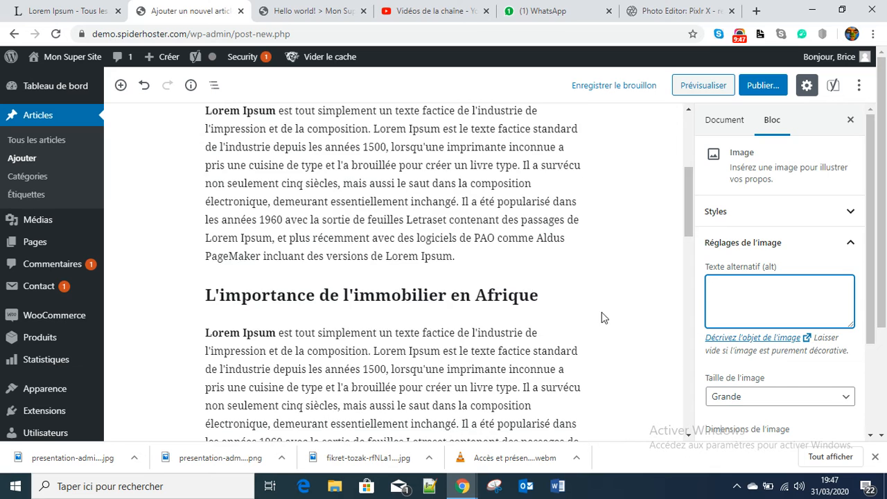
{"action": "scroll", "coordinate": [538, 338], "scroll_direction": "down", "scroll_amount": 2}
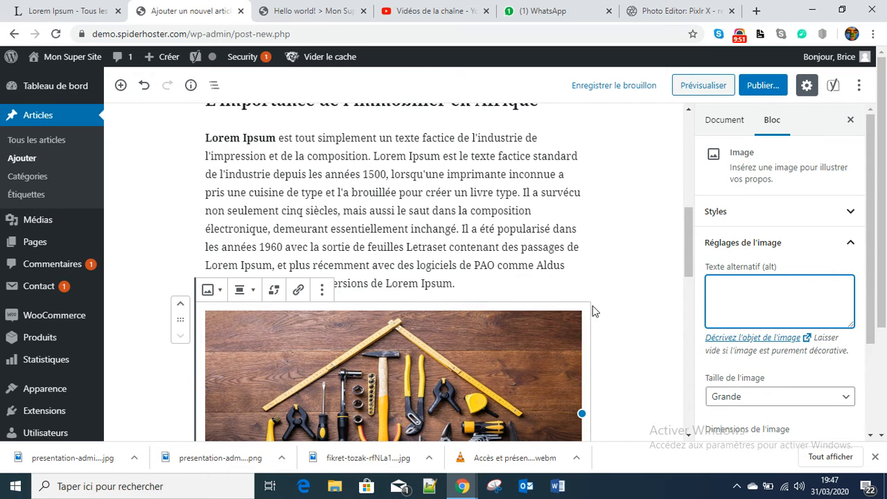
{"action": "scroll", "coordinate": [603, 305], "scroll_direction": "down", "scroll_amount": 2}
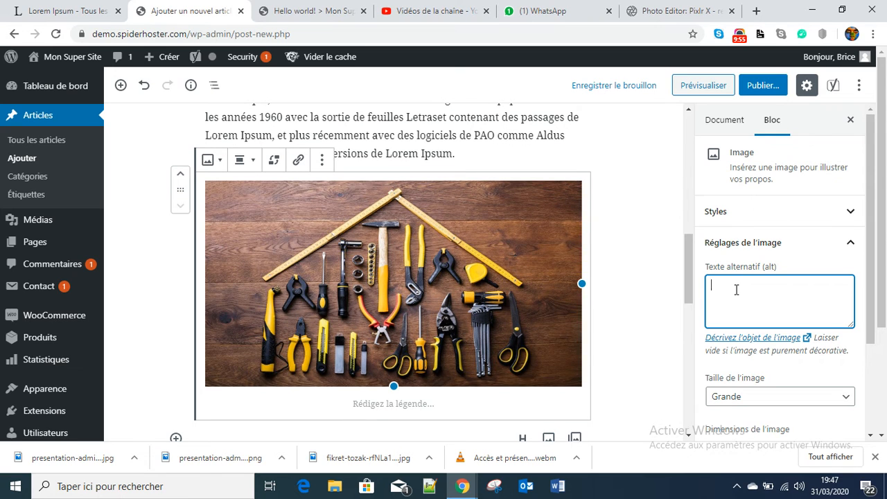
{"action": "type", "text": "mmobilier au gabon"}
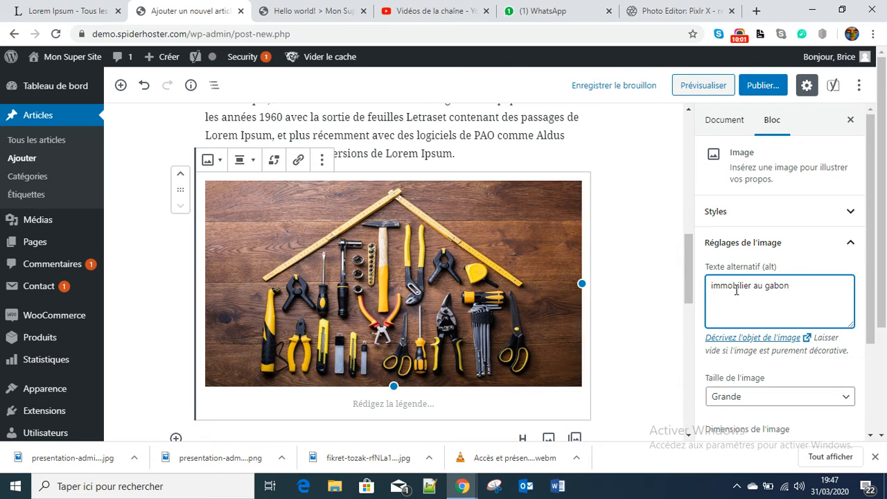
- Correct the tools image's alternative text to "immobilier au Gabon" with a capital G
{"action": "key", "text": "BackSpace"}
{"action": "key", "text": "BackSpace"}
{"action": "key", "text": "BackSpace"}
{"action": "key", "text": "BackSpace"}
{"action": "type", "text": "Gab"}
- Add a heading block below the tools image and set its level to H3
{"action": "scroll", "coordinate": [553, 252], "scroll_direction": "down", "scroll_amount": 2}
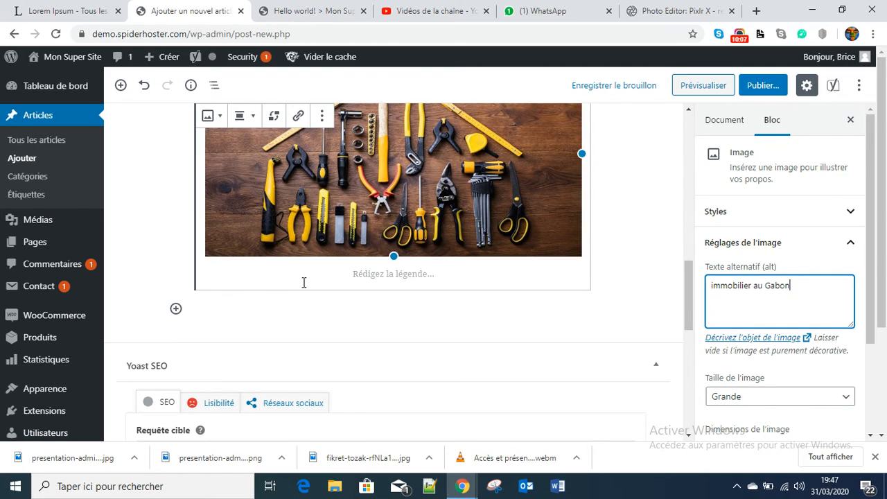
{"action": "left_click", "coordinate": [176, 308]}
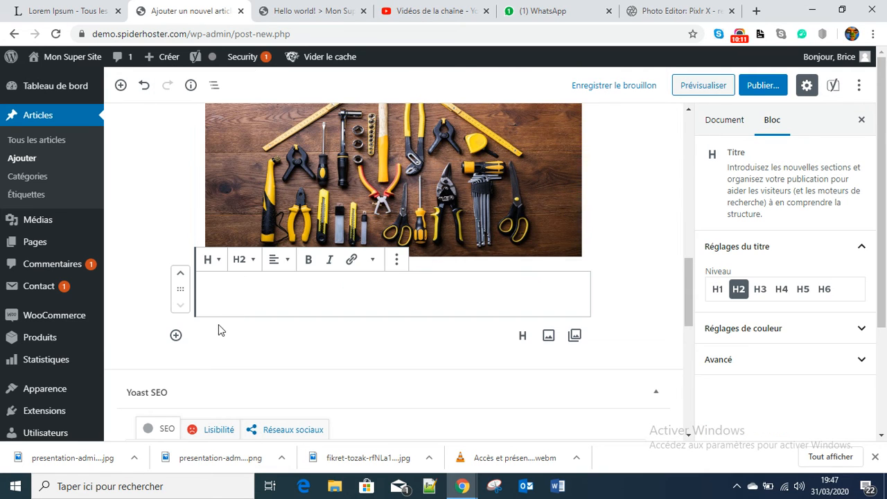
{"action": "left_click", "coordinate": [249, 261]}
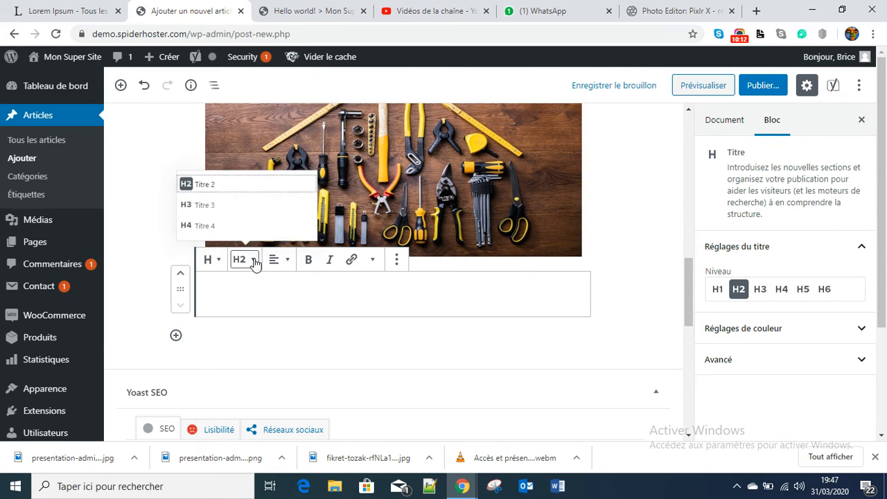
{"action": "left_click", "coordinate": [200, 210]}
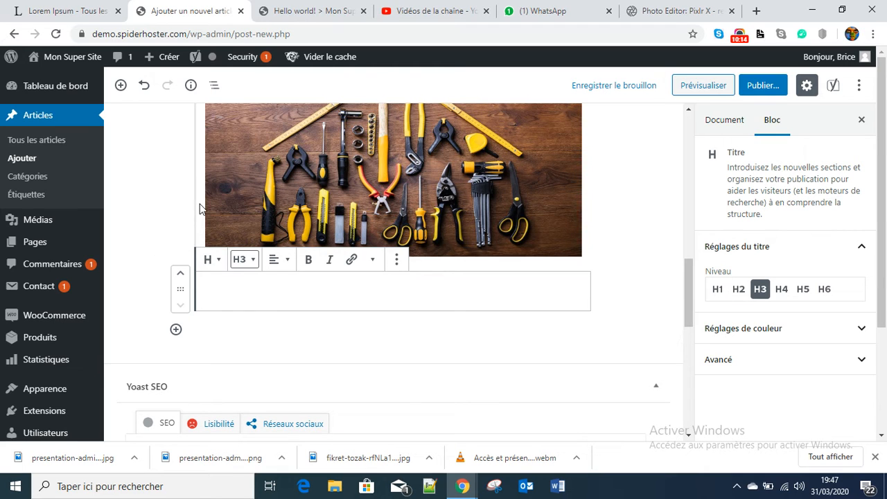
- Enter "Comment trouver une maison très facilement?" as the text of the new H3 heading
{"action": "left_click", "coordinate": [232, 285]}
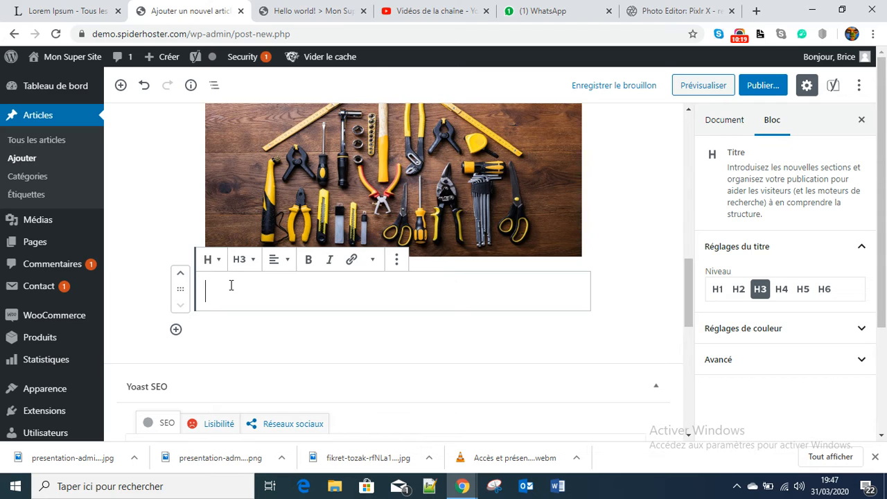
{"action": "type", "text": "C"}
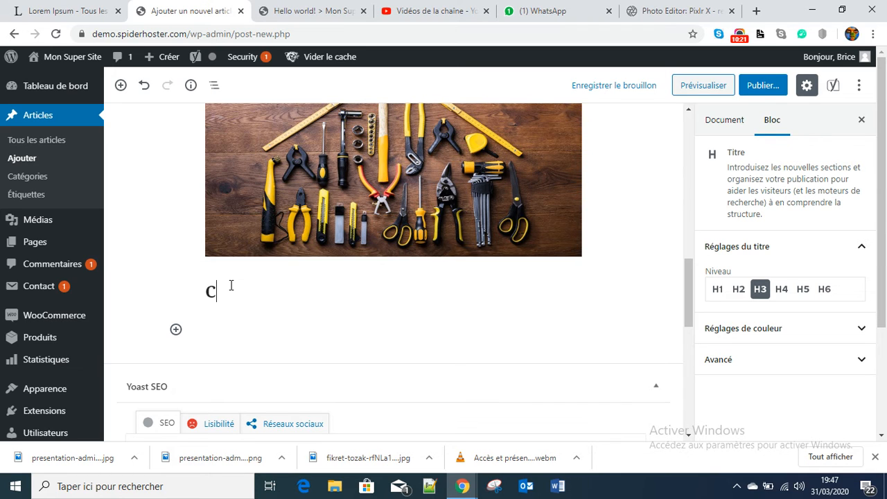
{"action": "type", "text": "omment trouver un "}
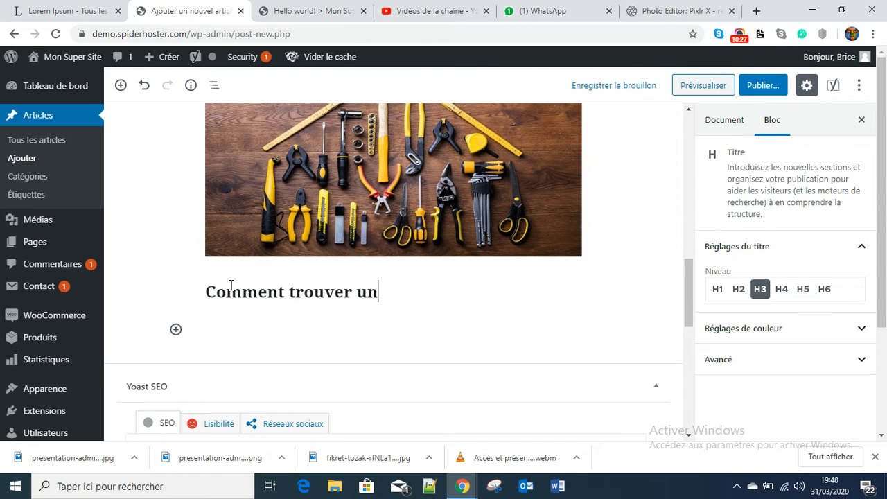
{"action": "type", "text": "e maisson"}
{"action": "key", "text": "BackSpace"}
{"action": "key", "text": "BackSpace"}
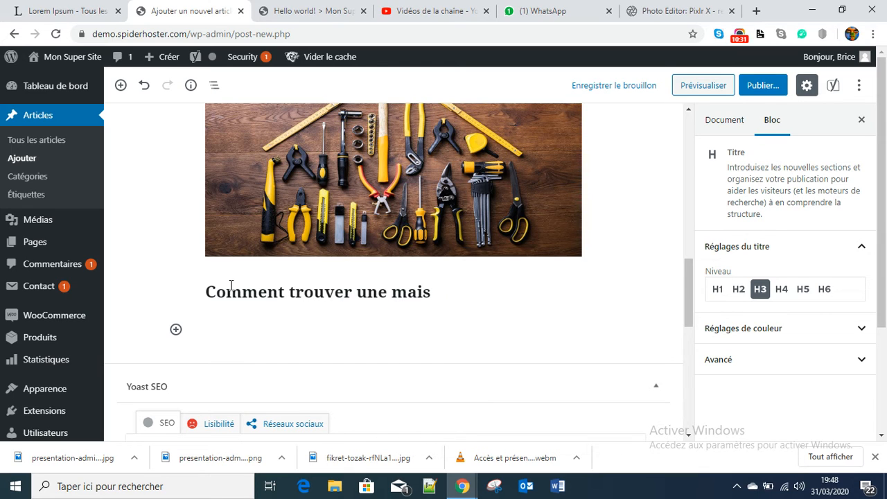
{"action": "type", "text": "on très"}
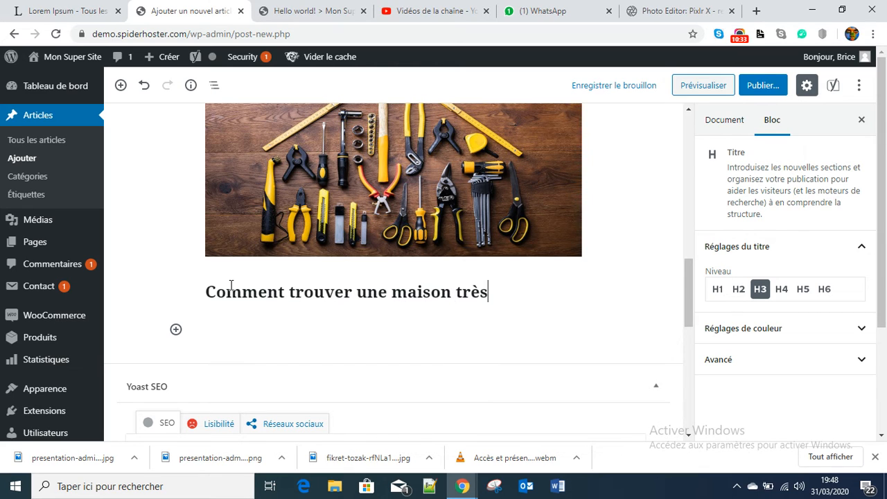
{"action": "type", "text": " facuk"}
{"action": "key", "text": "BackSpace"}
{"action": "type", "text": "ilement"}
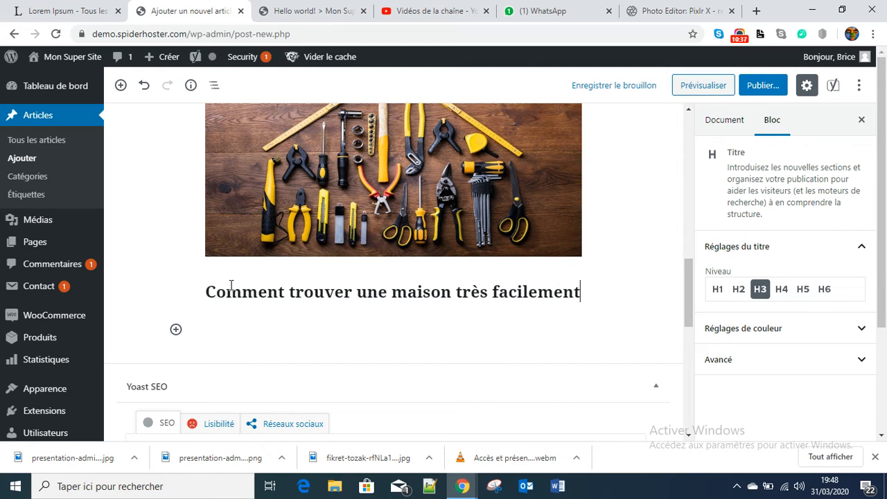
{"action": "type", "text": "?"}
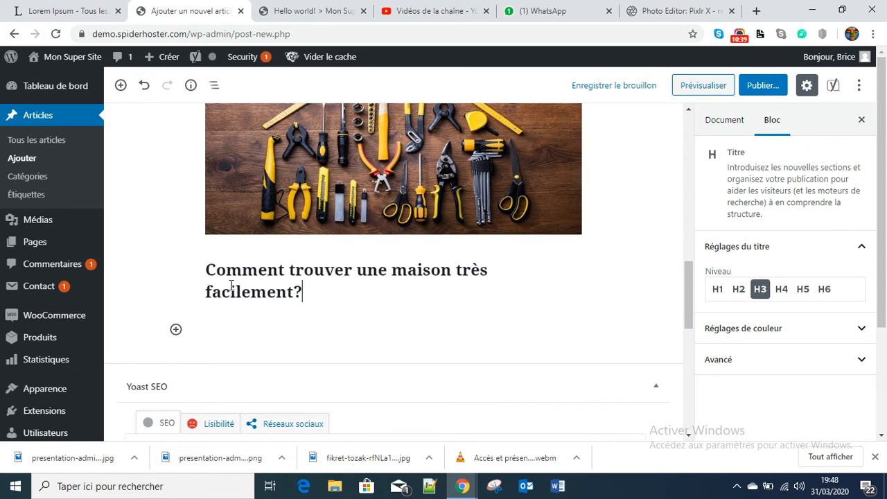
- Add a paragraph block below the last H3 heading and paste the copied Lorem Ipsum text into it
{"action": "left_click", "coordinate": [176, 330]}
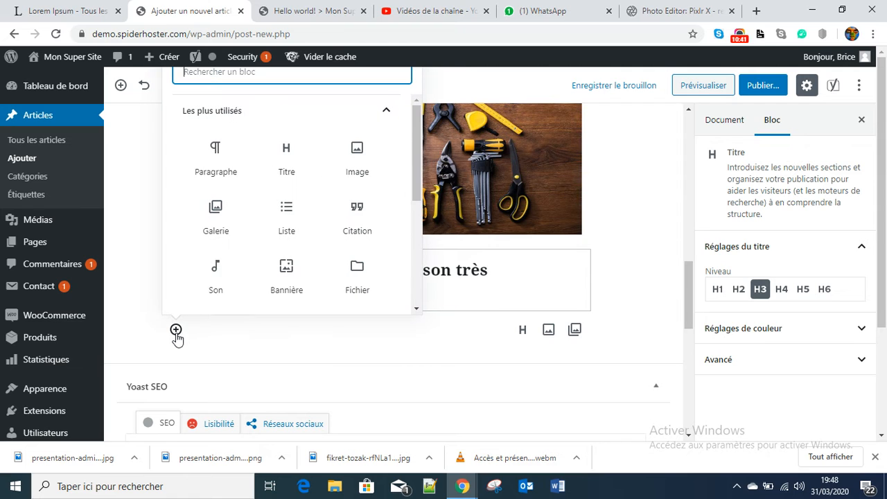
{"action": "left_click", "coordinate": [228, 179]}
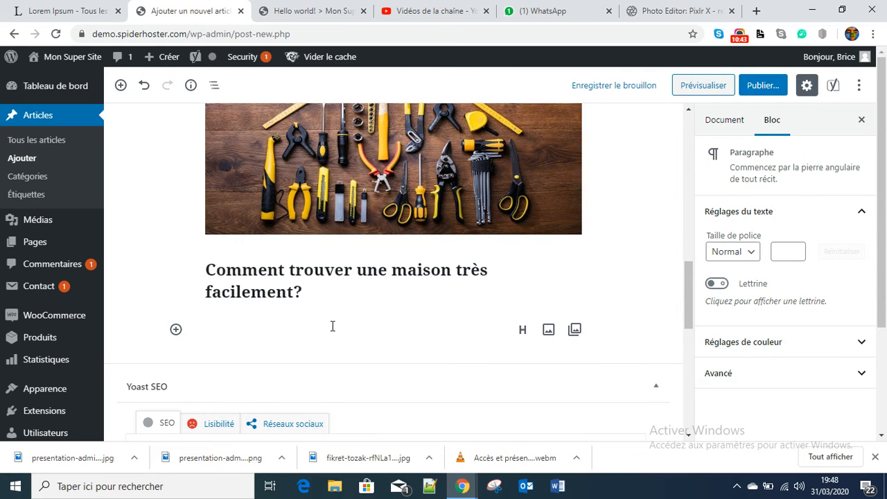
{"action": "type", "text": "Lorem Ipsum est tout simplement un texte factice de l'industrie de l'impression et de la composition. Lorem Ipsum est le texte factice standard de l'industrie depuis les années 1500, lorsqu'une imprimante inconnue a pris une cuisine de type et l'a brouillée pour créer un livre type. Il a survécu non seulement cinq siècles, mais aussi le saut dans la composition électronique, demeurant essentiellement inchangé. Il a été popularisé dans les années 1960 avec la sortie de feuilles Letraset contenant des passages de Lorem Ipsum, et plus récemment avec des logiciels de PAO comme Aldus PageMaker incluant des versions de Lorem Ipsum."}
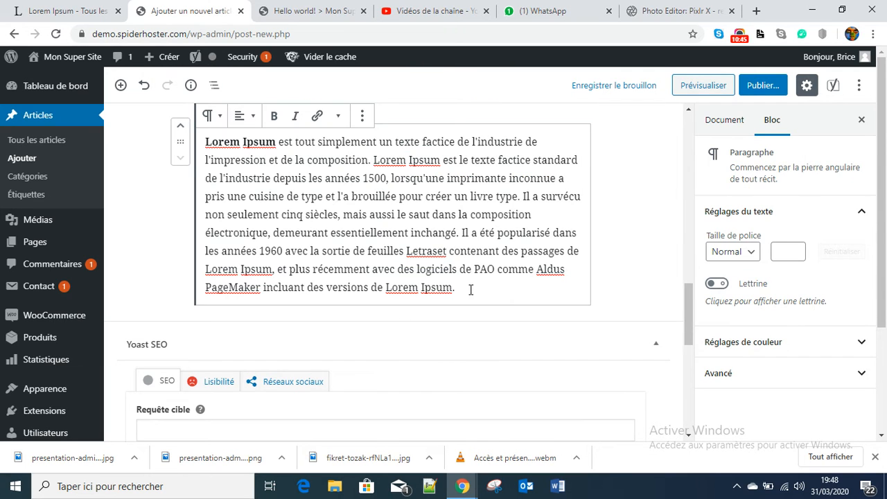
- Review the article's headings, paragraphs and image, and check the existing "Hello world!" post on the site
{"action": "scroll", "coordinate": [471, 289], "scroll_direction": "up", "scroll_amount": 4}
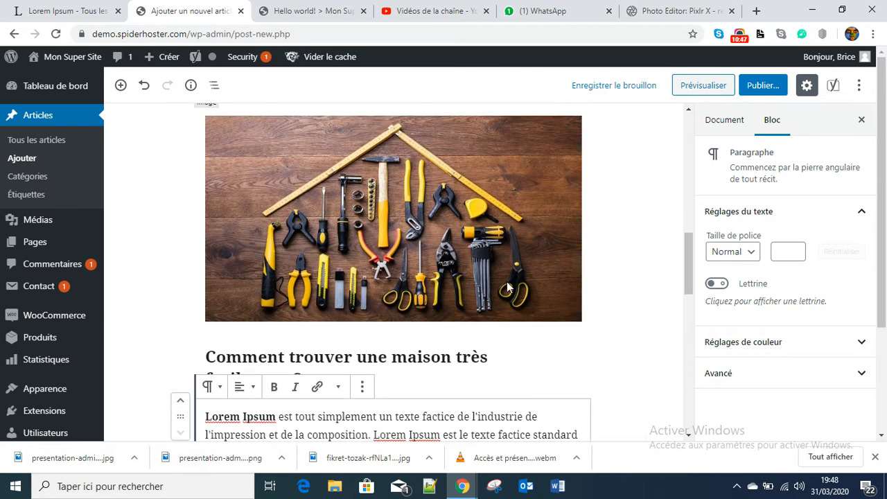
{"action": "scroll", "coordinate": [478, 357], "scroll_direction": "down", "scroll_amount": 3}
{"action": "scroll", "coordinate": [490, 359], "scroll_direction": "down", "scroll_amount": 3}
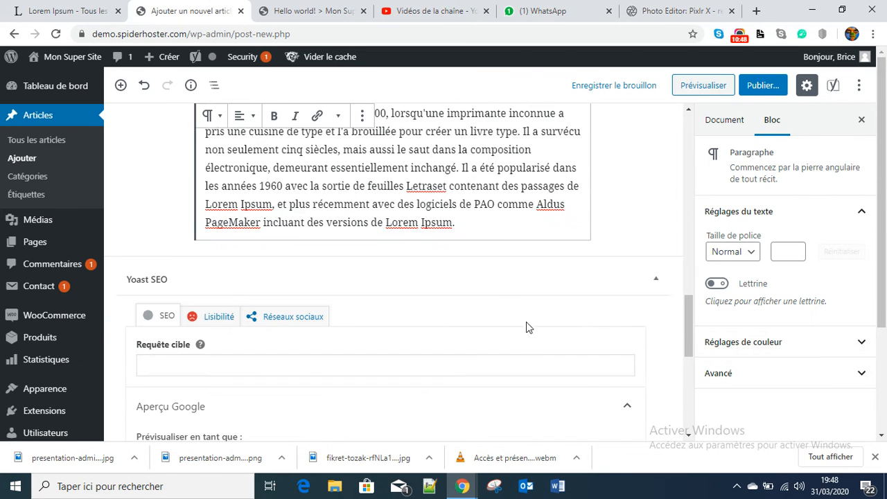
{"action": "left_click", "coordinate": [619, 231]}
{"action": "scroll", "coordinate": [400, 211], "scroll_direction": "up", "scroll_amount": 4}
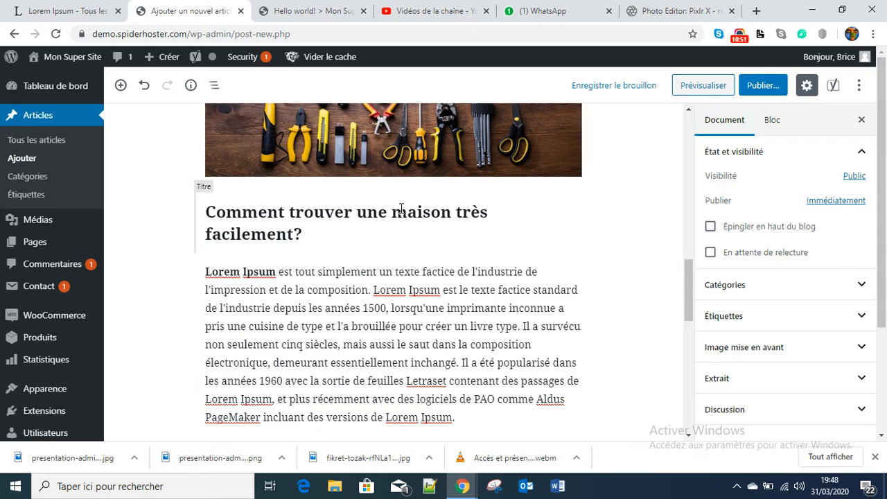
{"action": "scroll", "coordinate": [406, 278], "scroll_direction": "down", "scroll_amount": 7}
{"action": "scroll", "coordinate": [404, 284], "scroll_direction": "up", "scroll_amount": 3}
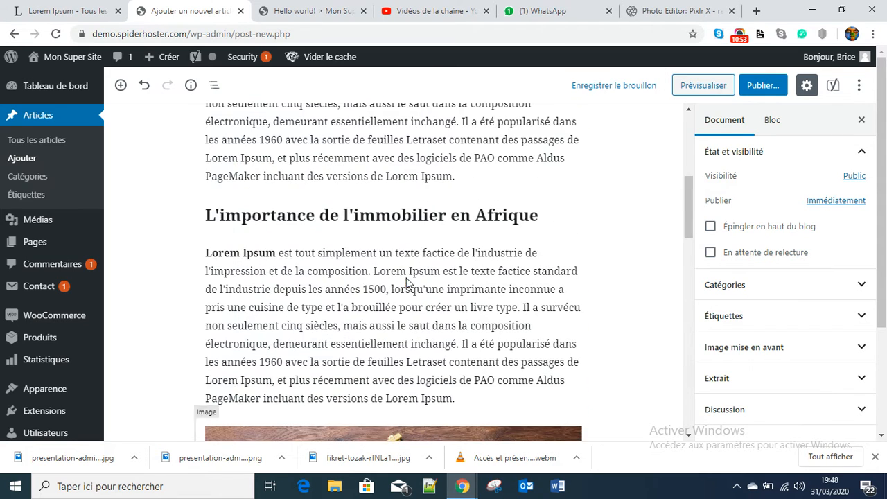
{"action": "scroll", "coordinate": [402, 317], "scroll_direction": "up", "scroll_amount": 6}
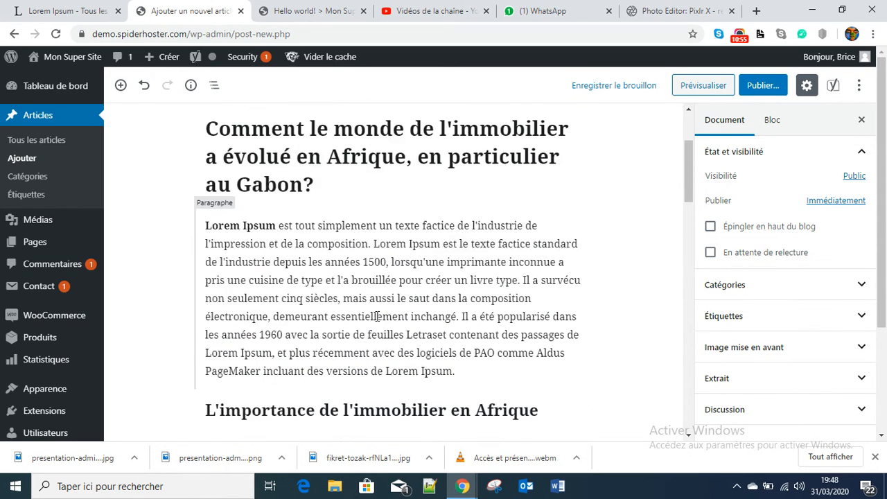
{"action": "scroll", "coordinate": [407, 326], "scroll_direction": "down", "scroll_amount": 3}
{"action": "left_click", "coordinate": [301, 14]}
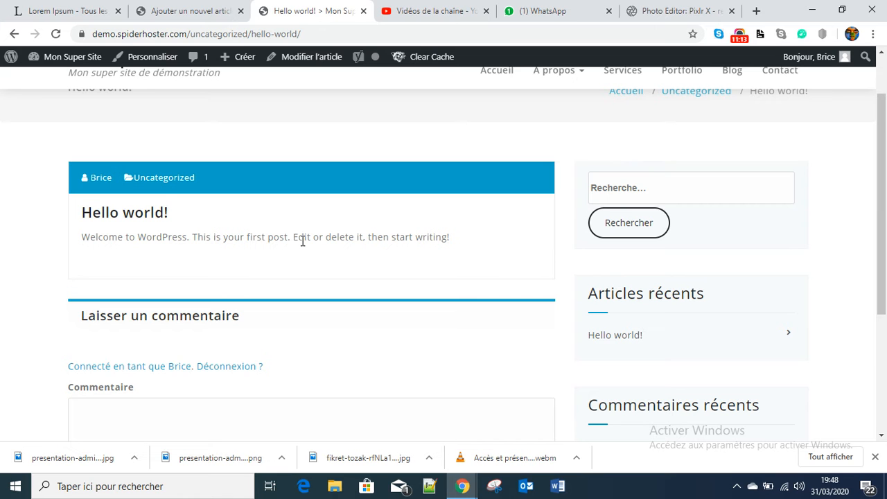
{"action": "left_click", "coordinate": [188, 13]}
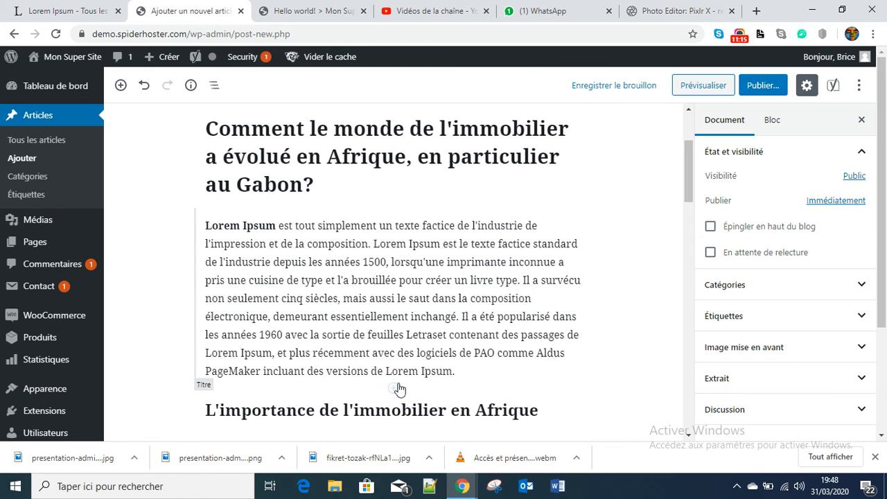
{"action": "scroll", "coordinate": [339, 272], "scroll_direction": "down", "scroll_amount": 3}
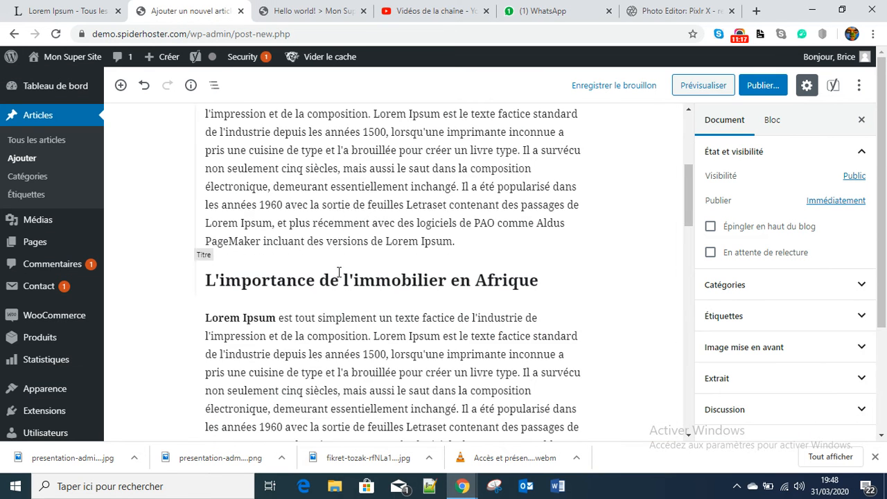
{"action": "scroll", "coordinate": [402, 308], "scroll_direction": "down", "scroll_amount": 1}
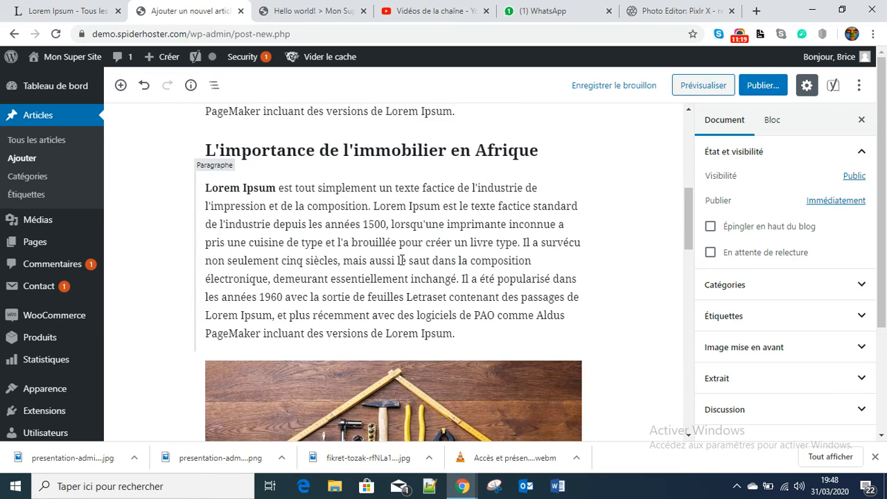
{"action": "scroll", "coordinate": [395, 239], "scroll_direction": "up", "scroll_amount": 4}
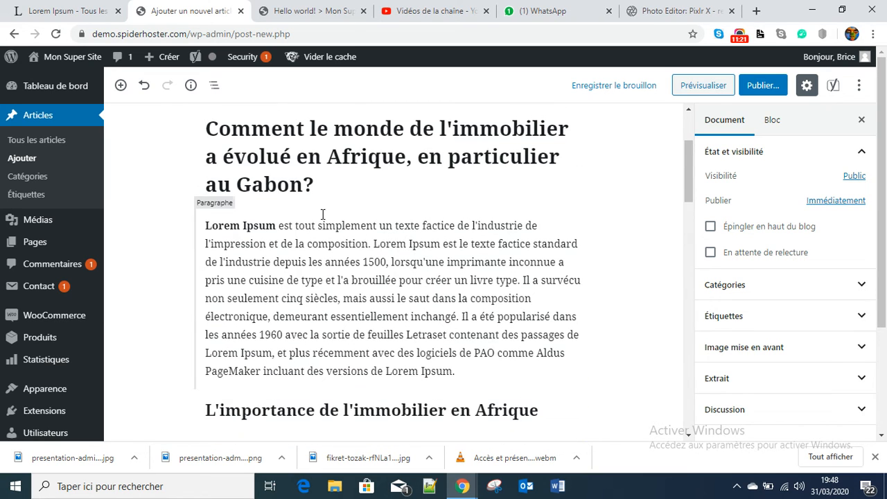
- Insert the words "application immobilière" after "simplement" in the paragraph below the H2 heading
{"action": "left_click", "coordinate": [377, 226]}
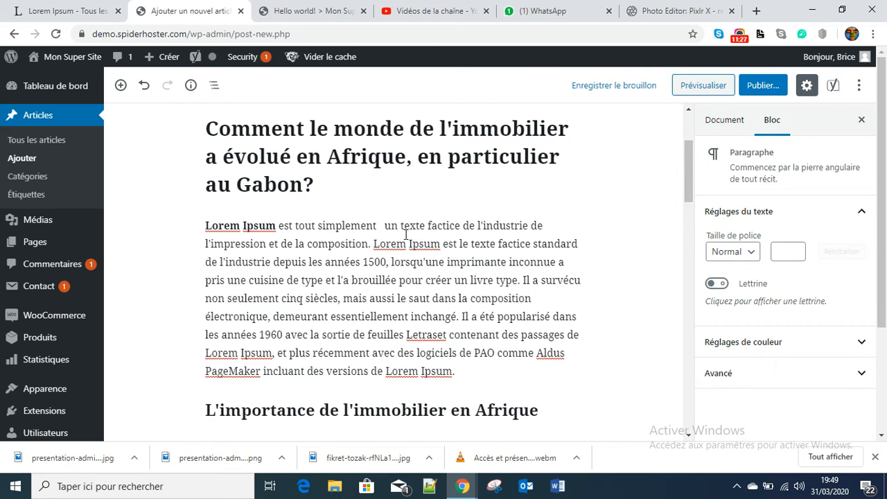
{"action": "type", "text": "applicati "}
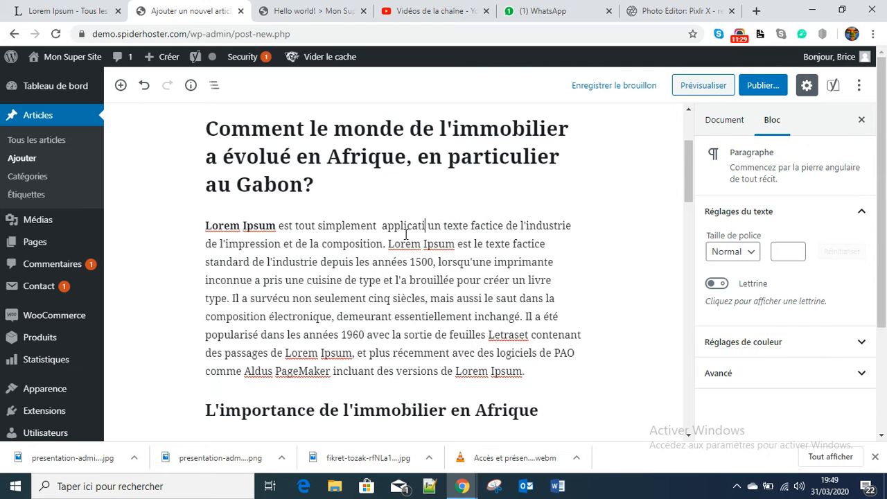
{"action": "type", "text": "on imm"}
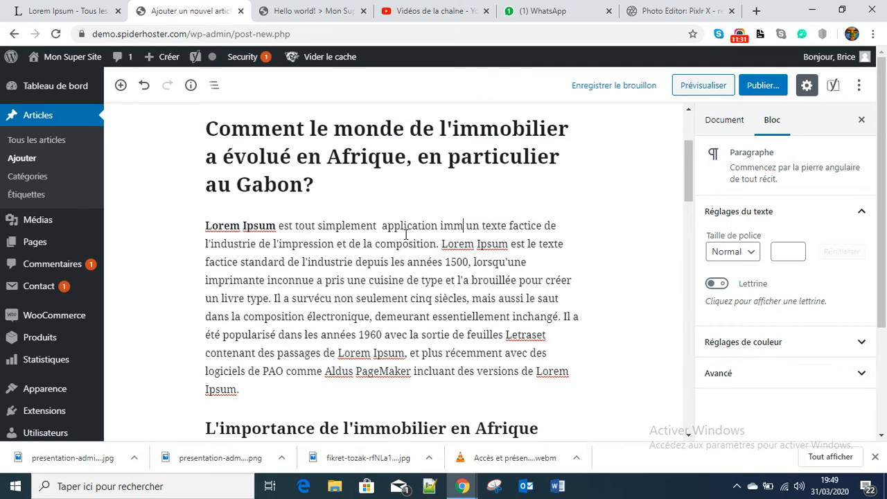
{"action": "type", "text": "ob"}
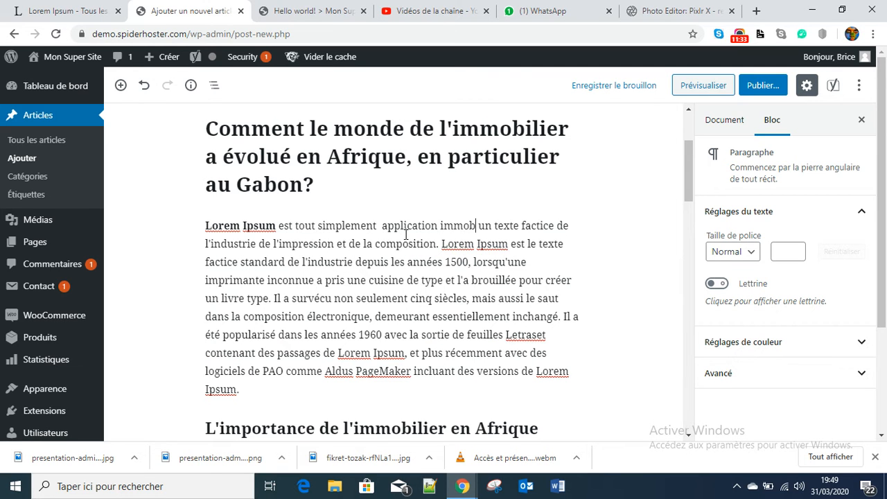
{"action": "type", "text": "ilière"}
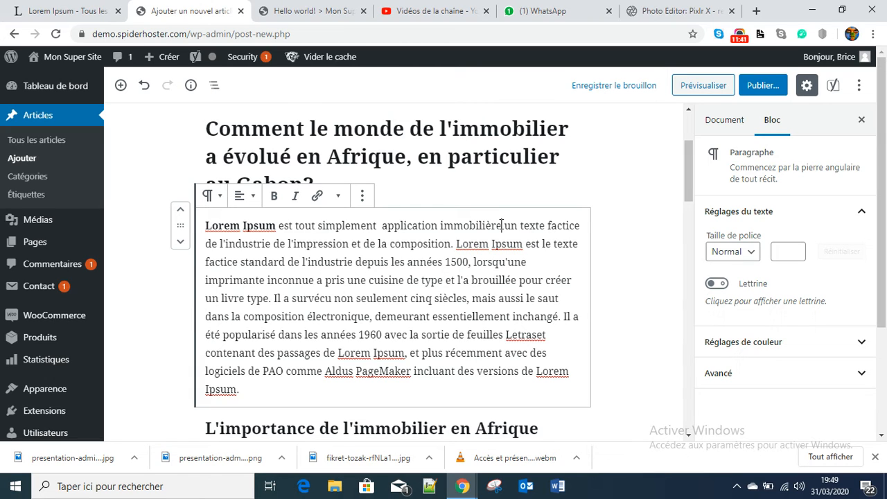
- Start a link on "application immobilière" in the first paragraph and copy the "Hello world!" post's URL for it
{"action": "left_click_drag", "start_coordinate": [502, 226], "coordinate": [381, 226]}
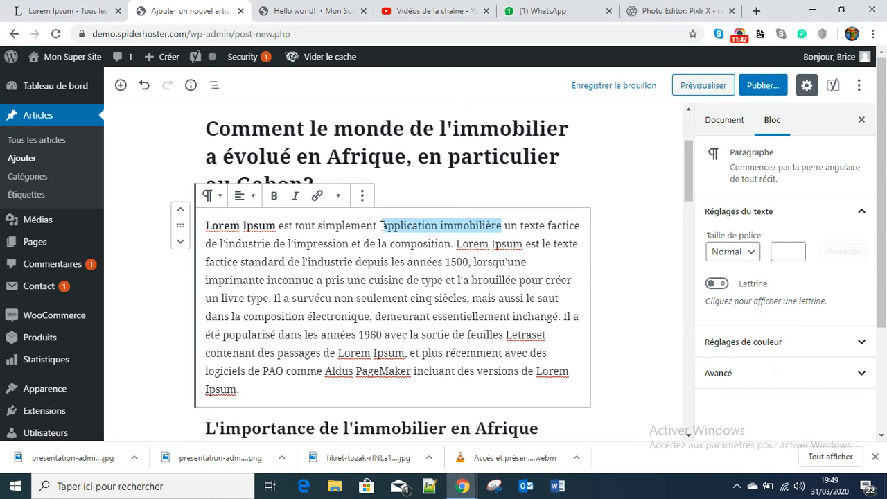
{"action": "left_click", "coordinate": [317, 197]}
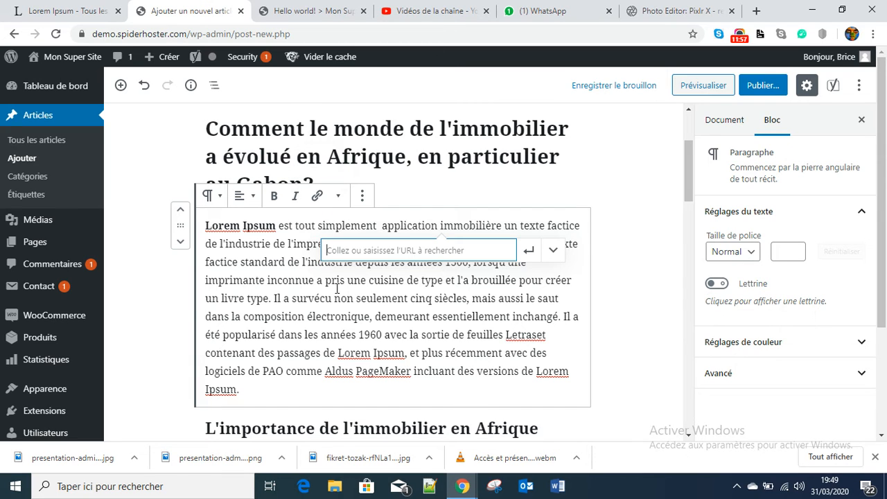
{"action": "left_click", "coordinate": [300, 14]}
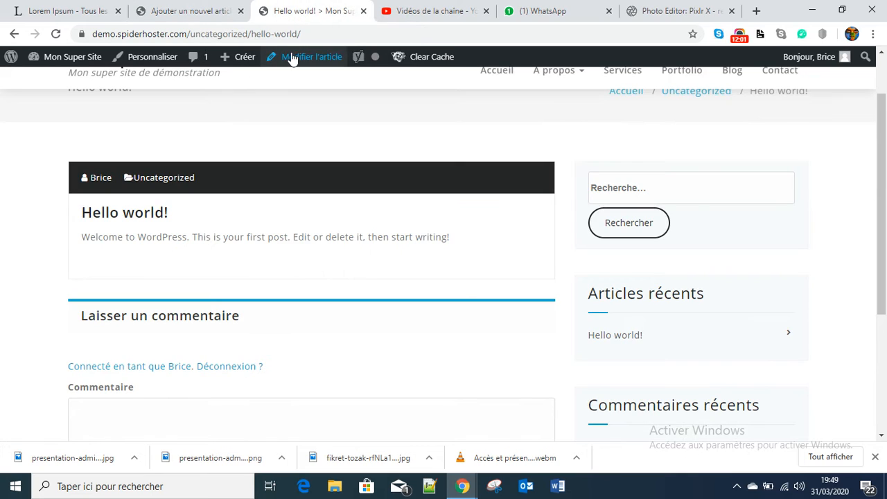
{"action": "left_click", "coordinate": [319, 34]}
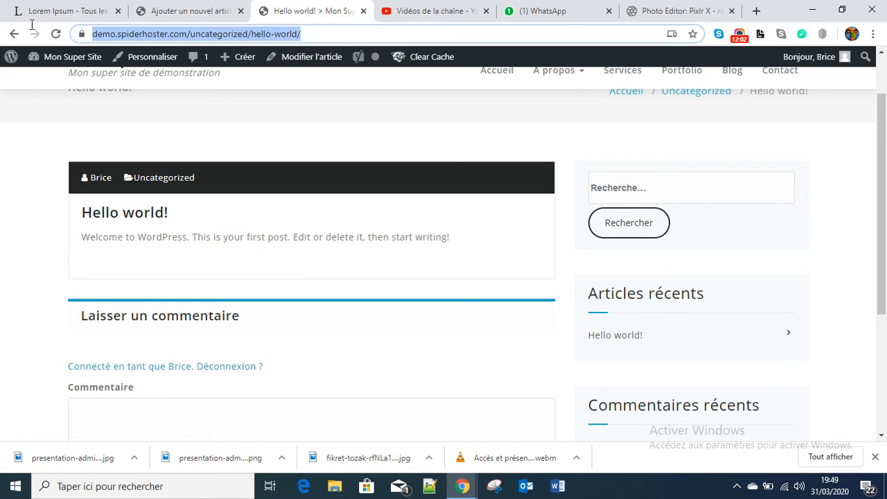
{"action": "right_click", "coordinate": [263, 35]}
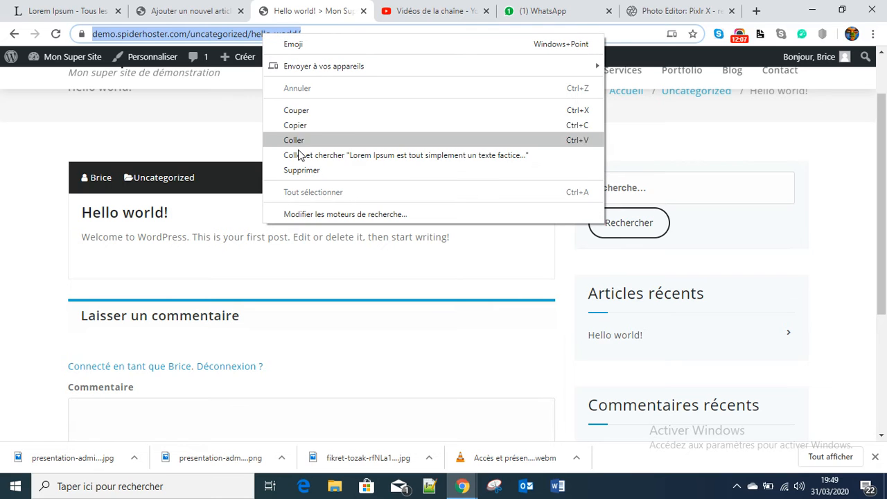
{"action": "left_click", "coordinate": [292, 125]}
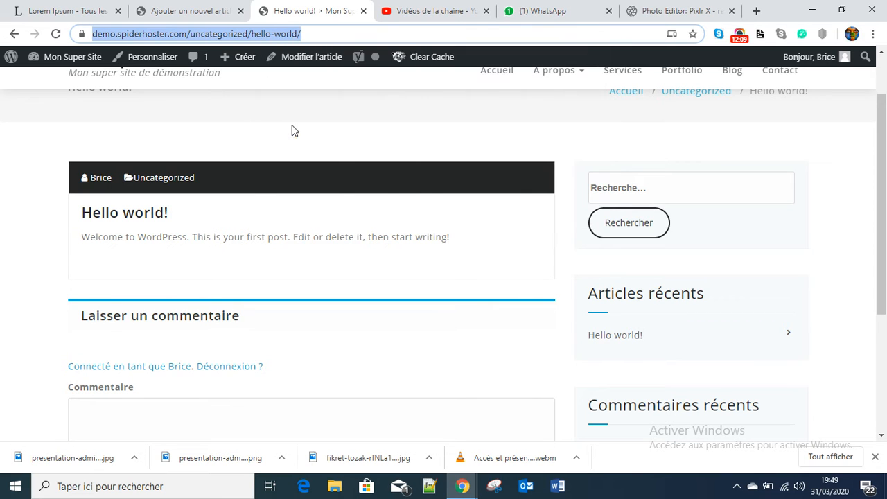
- Paste the copied "Hello world!" post URL as the link target for "application immobilière" and apply the link
{"action": "key", "text": "ctrl+shift+Tab"}
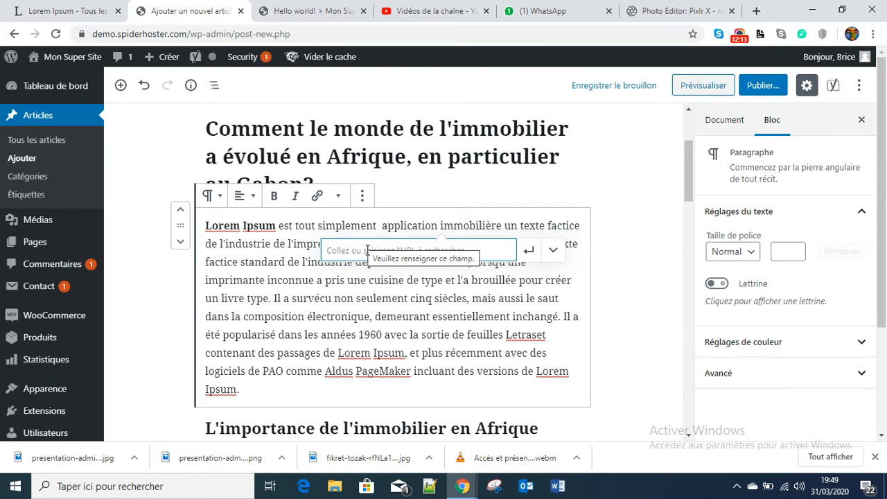
{"action": "right_click", "coordinate": [367, 251]}
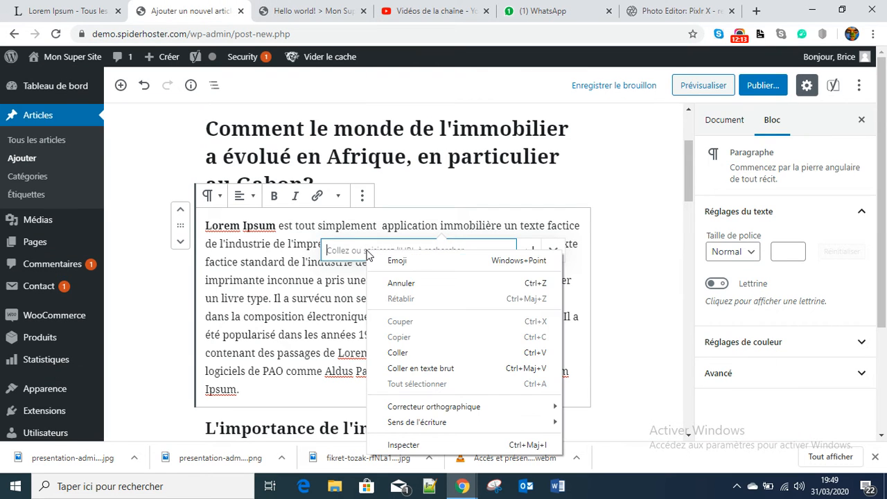
{"action": "left_click", "coordinate": [412, 351]}
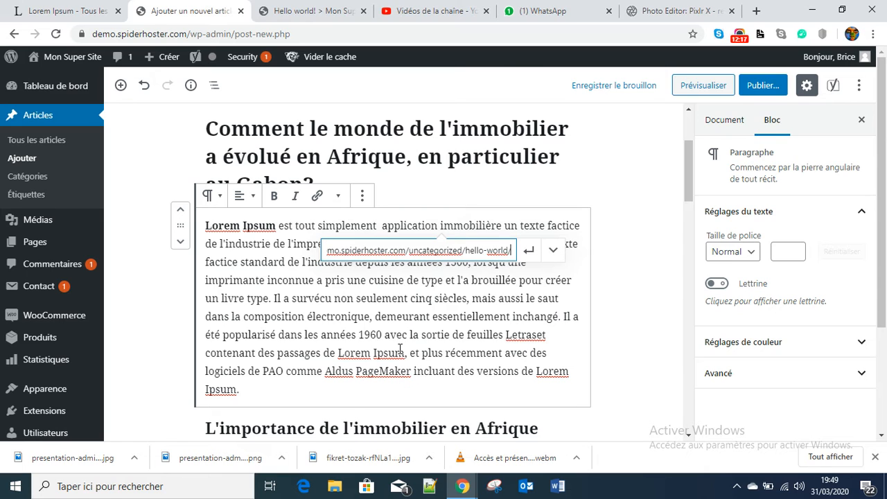
{"action": "left_click", "coordinate": [530, 253]}
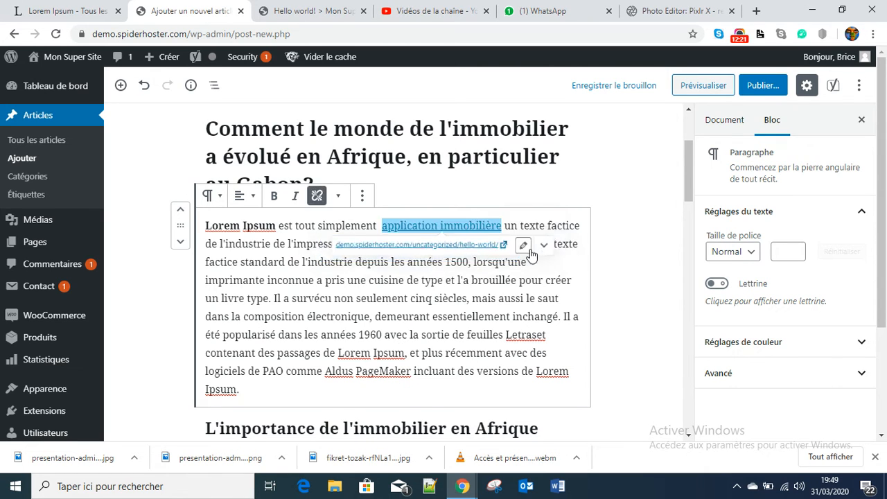
{"action": "left_click", "coordinate": [432, 298]}
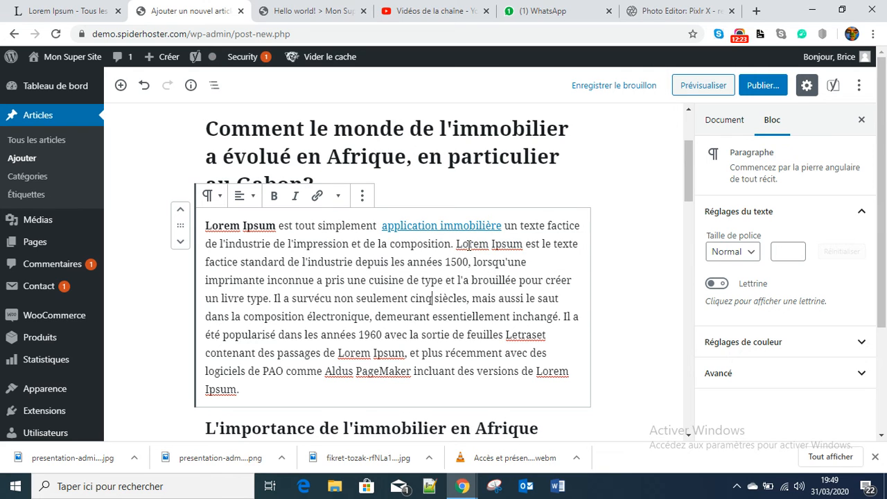
- Check the link settings of "application immobilière" in the first paragraph and remove its link
{"action": "left_click_drag", "start_coordinate": [502, 225], "coordinate": [379, 226]}
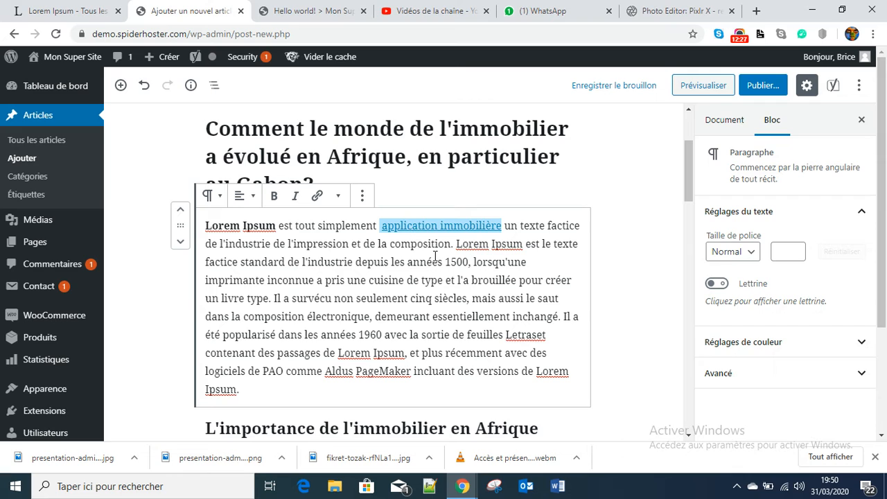
{"action": "left_click", "coordinate": [455, 296]}
{"action": "left_click", "coordinate": [469, 226]}
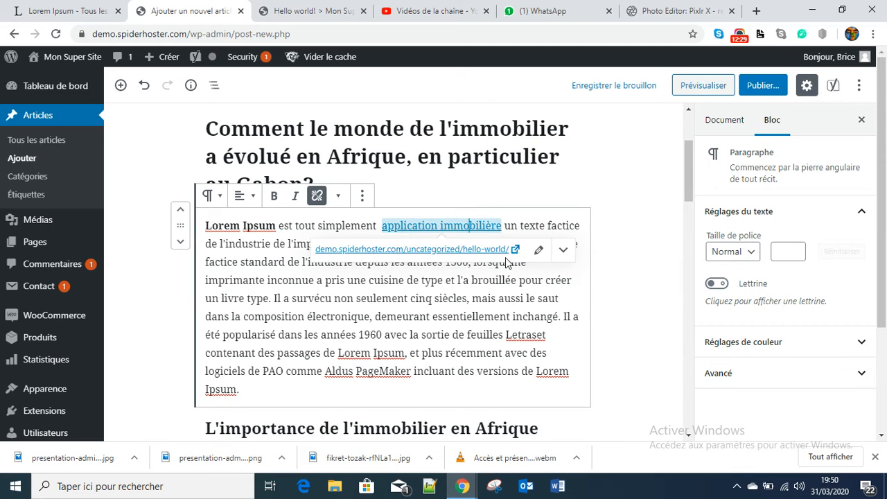
{"action": "left_click", "coordinate": [563, 253]}
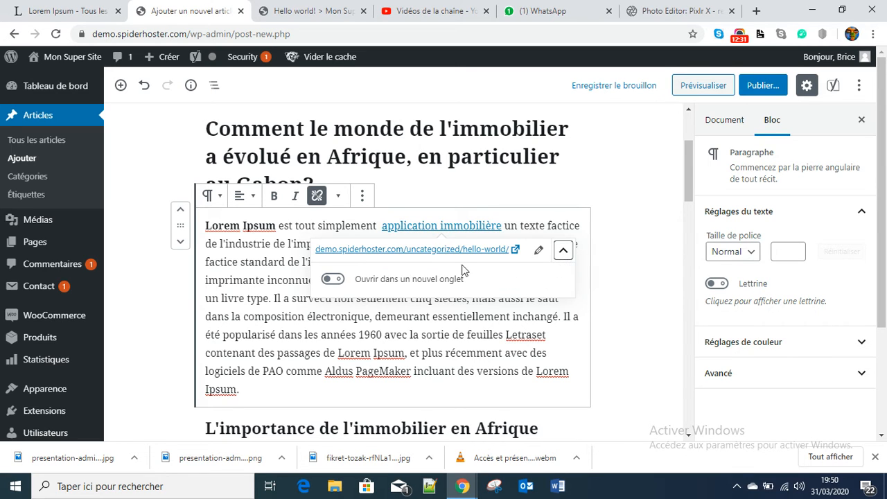
{"action": "left_click", "coordinate": [317, 196]}
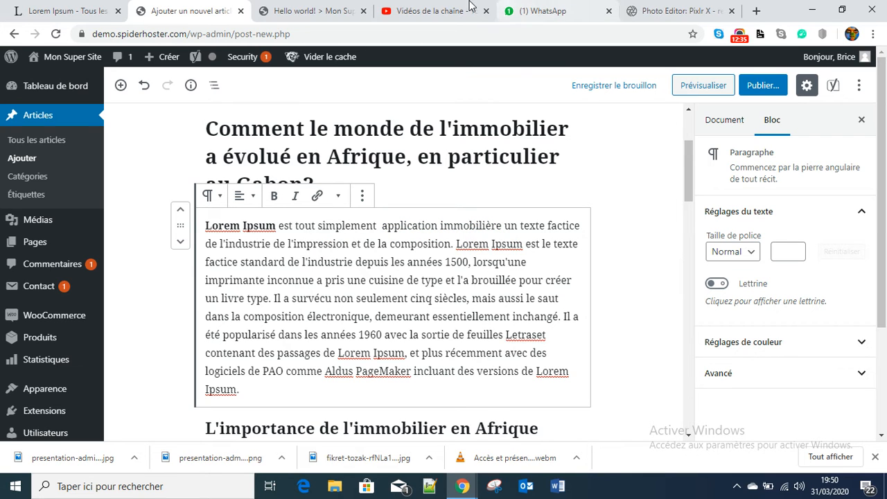
- Link "application immobilière" in the first paragraph to the "Hello world!" post by searching the site's content for "hello"
{"action": "left_click", "coordinate": [309, 8]}
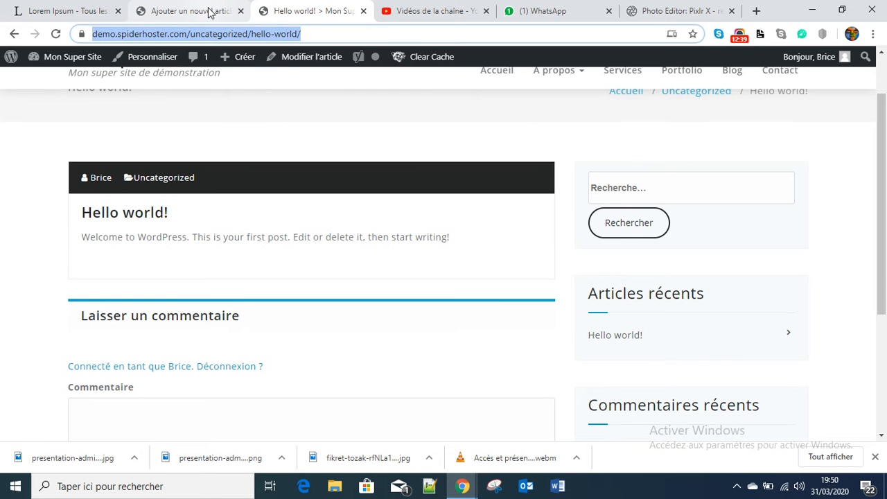
{"action": "left_click", "coordinate": [177, 12]}
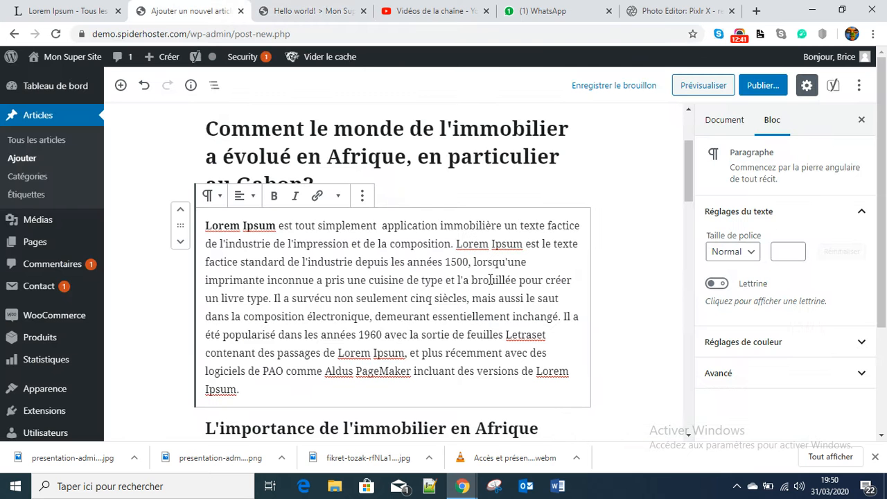
{"action": "left_click_drag", "start_coordinate": [500, 223], "coordinate": [384, 227]}
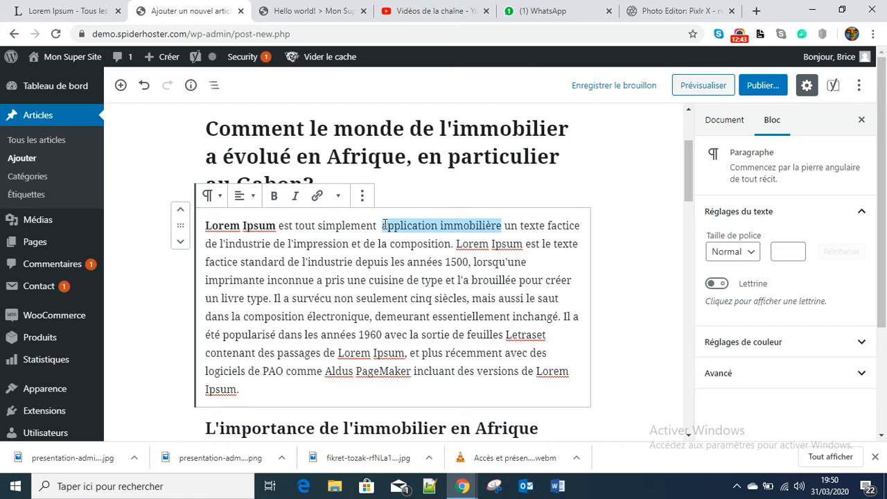
{"action": "left_click", "coordinate": [319, 197]}
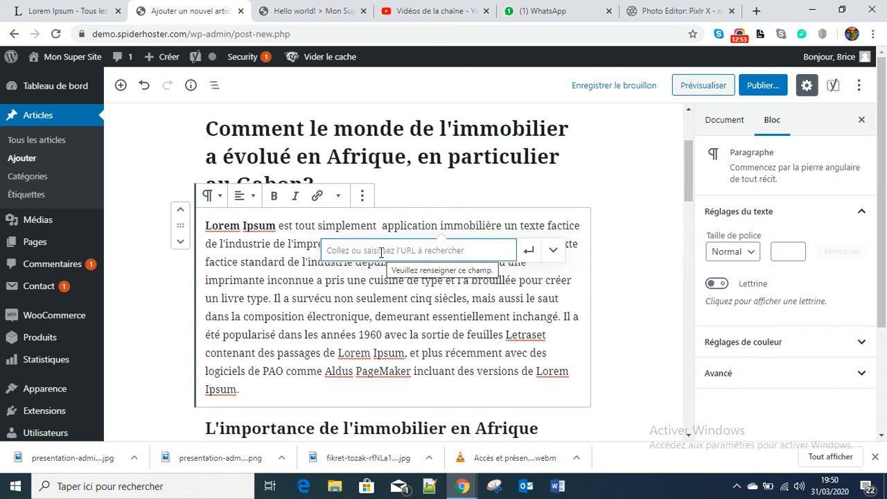
{"action": "type", "text": "hee"}
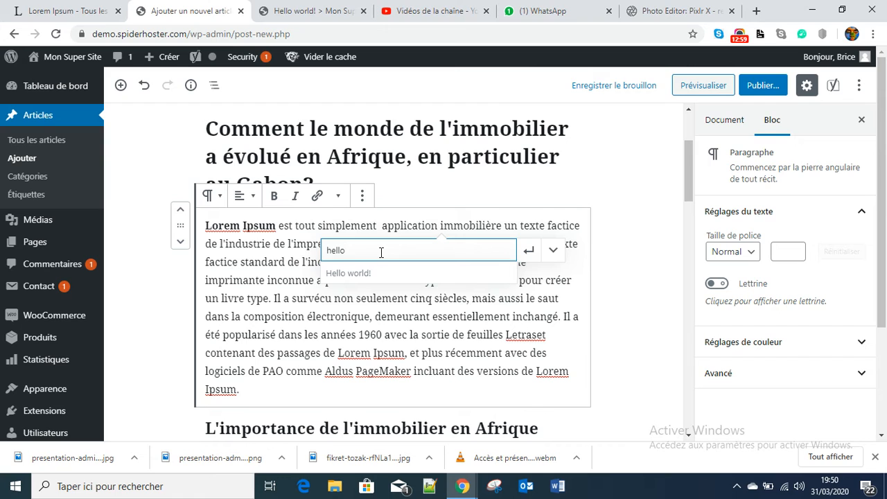
{"action": "left_click", "coordinate": [354, 276]}
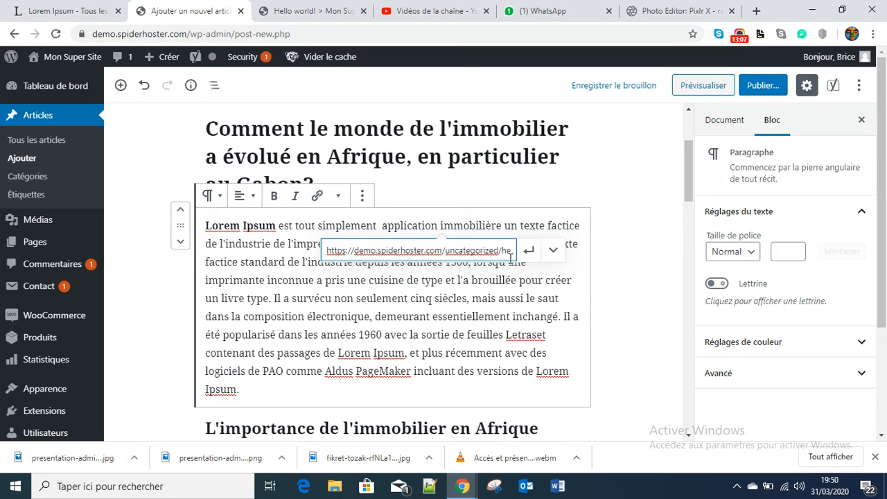
{"action": "left_click", "coordinate": [531, 252]}
{"action": "left_click", "coordinate": [453, 284]}
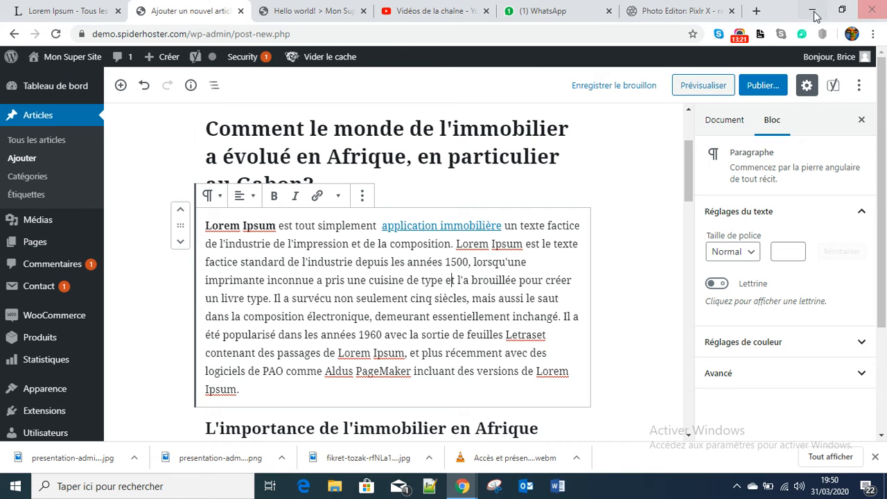
{"action": "scroll", "coordinate": [311, 301], "scroll_direction": "down", "scroll_amount": 2}
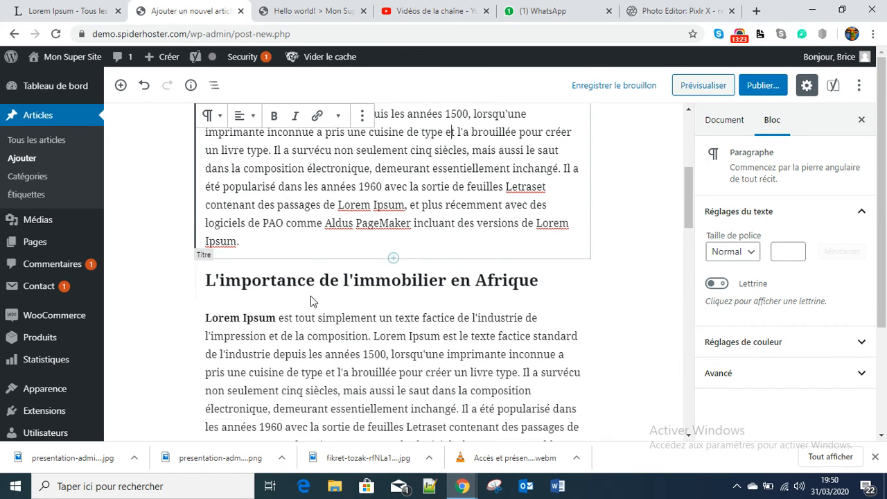
{"action": "scroll", "coordinate": [388, 263], "scroll_direction": "up", "scroll_amount": 2}
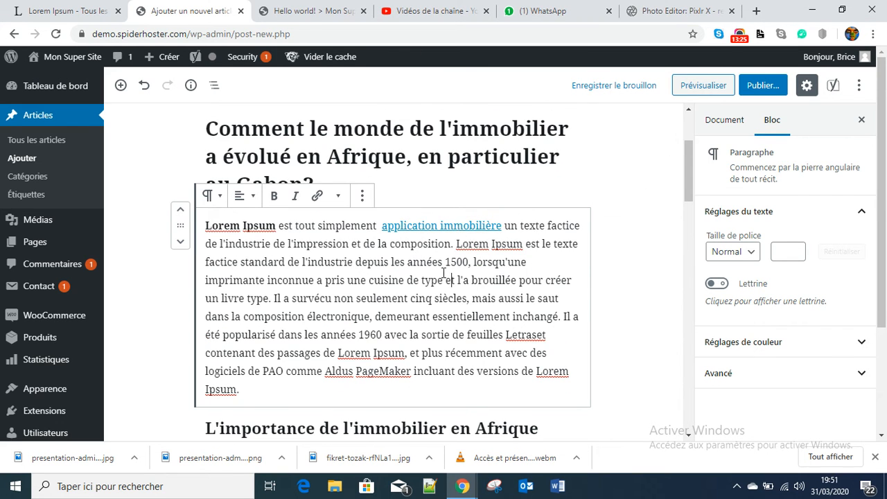
{"action": "scroll", "coordinate": [444, 273], "scroll_direction": "down", "scroll_amount": 5}
{"action": "scroll", "coordinate": [412, 219], "scroll_direction": "up", "scroll_amount": 2}
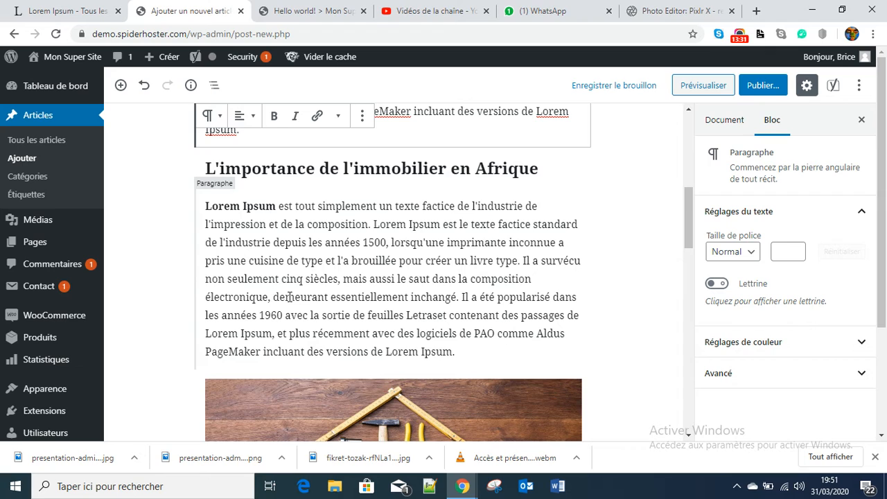
{"action": "left_click_drag", "start_coordinate": [271, 296], "coordinate": [457, 298]}
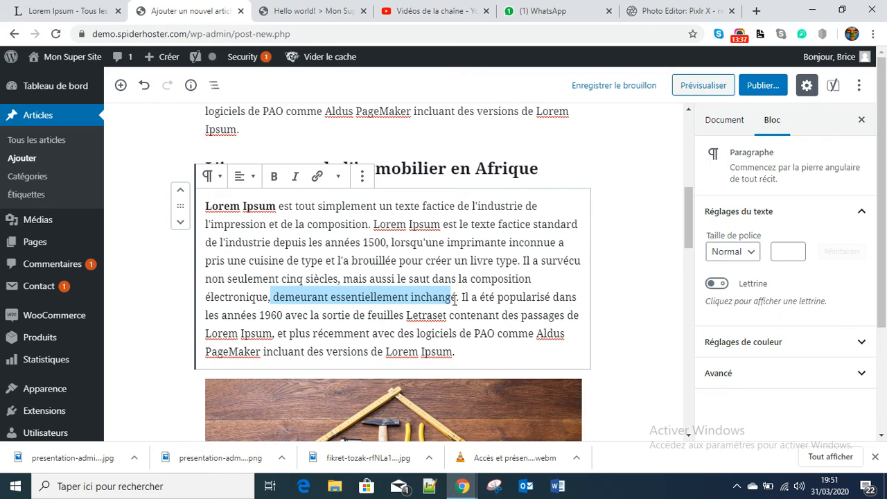
{"action": "left_click", "coordinate": [317, 176]}
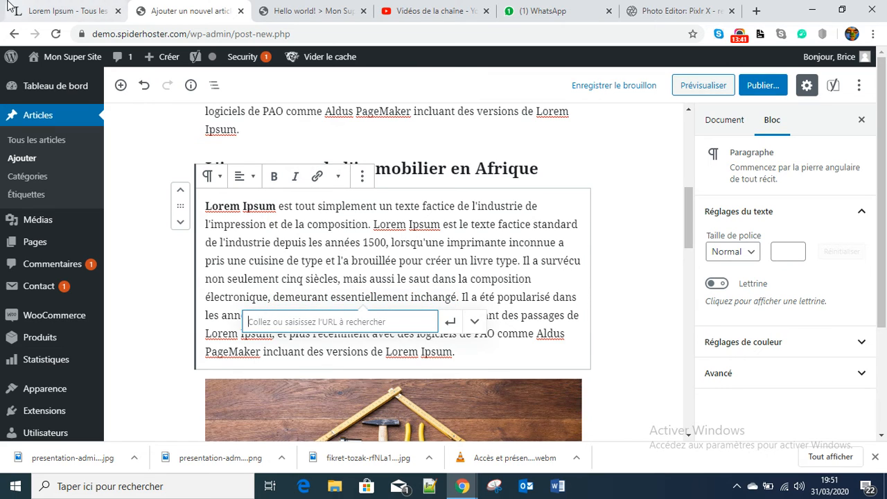
{"action": "left_click", "coordinate": [30, 10]}
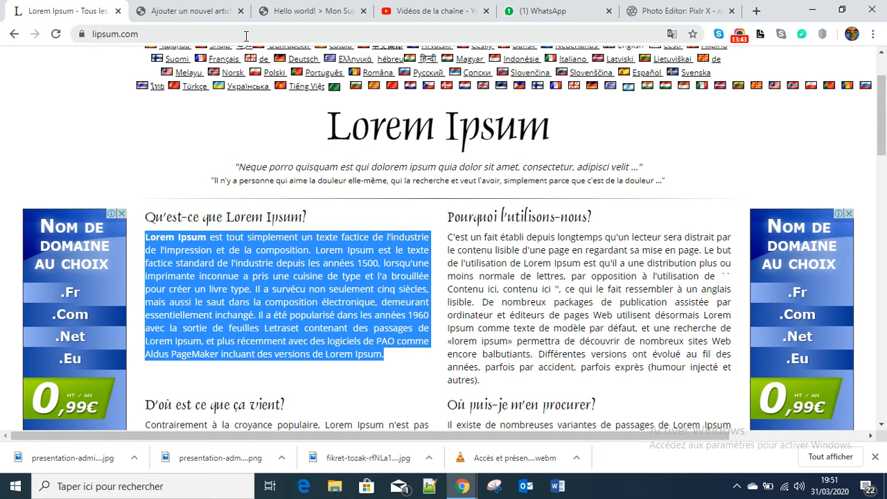
{"action": "left_click", "coordinate": [179, 34]}
{"action": "key", "text": "ctrl+c"}
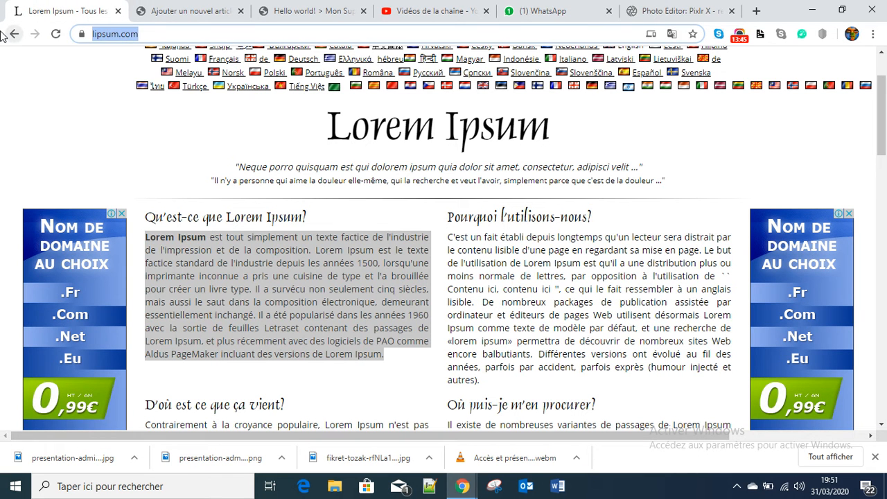
{"action": "left_click", "coordinate": [198, 13]}
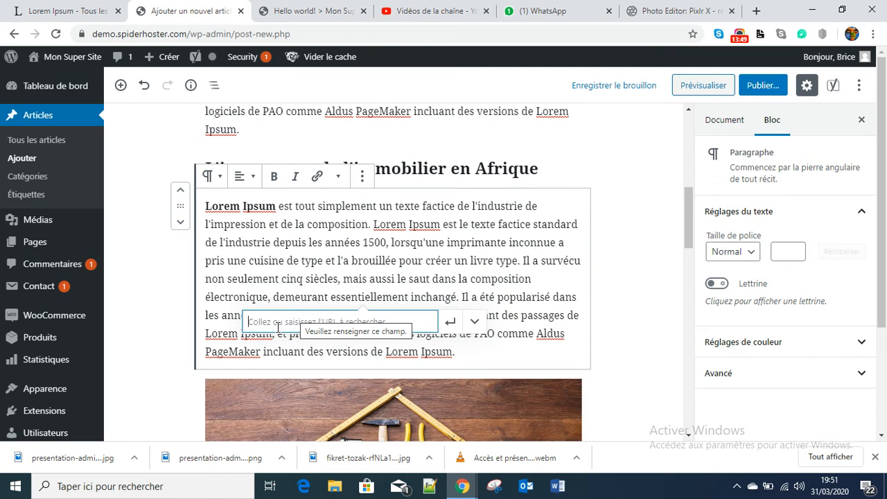
{"action": "key", "text": "ctrl+v"}
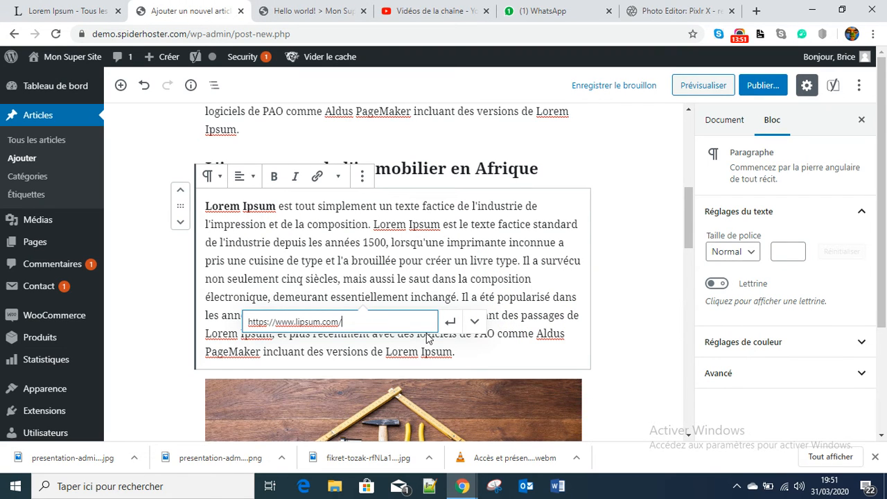
{"action": "left_click", "coordinate": [450, 322]}
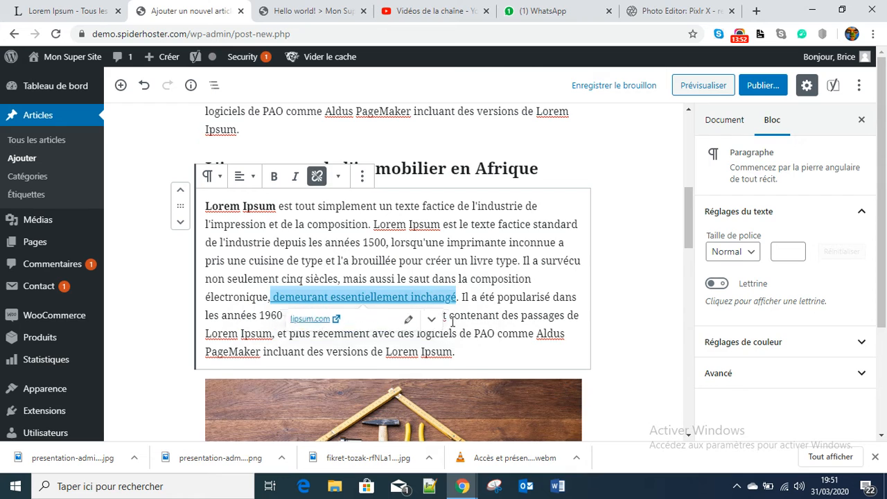
{"action": "left_click", "coordinate": [525, 265]}
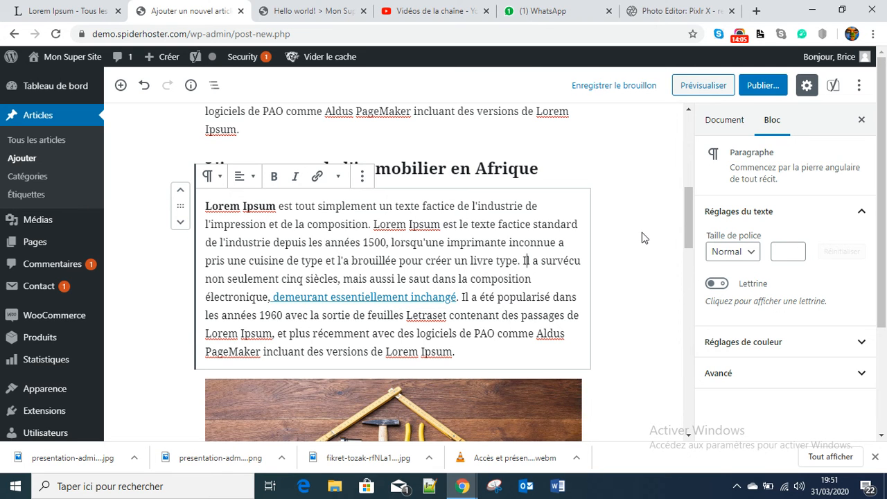
- Review the whole article from title to last paragraph, including its headings, image and the two links
{"action": "scroll", "coordinate": [139, 218], "scroll_direction": "up", "scroll_amount": 3}
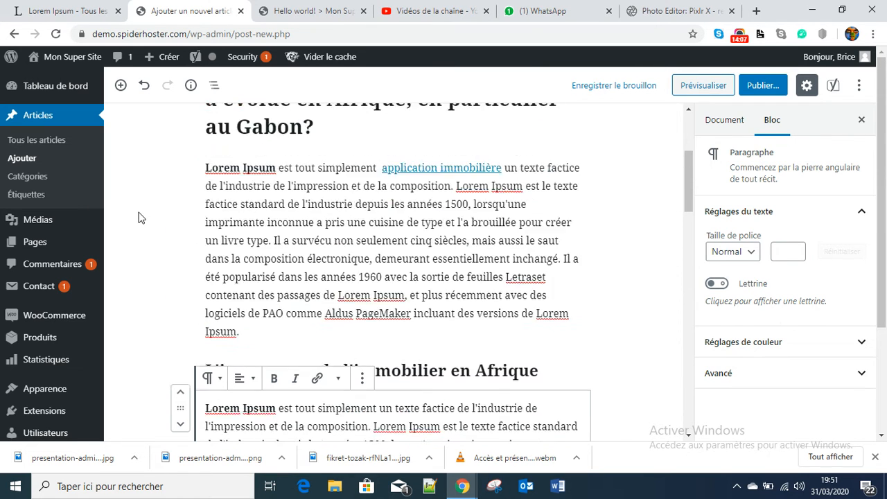
{"action": "scroll", "coordinate": [370, 196], "scroll_direction": "up", "scroll_amount": 3}
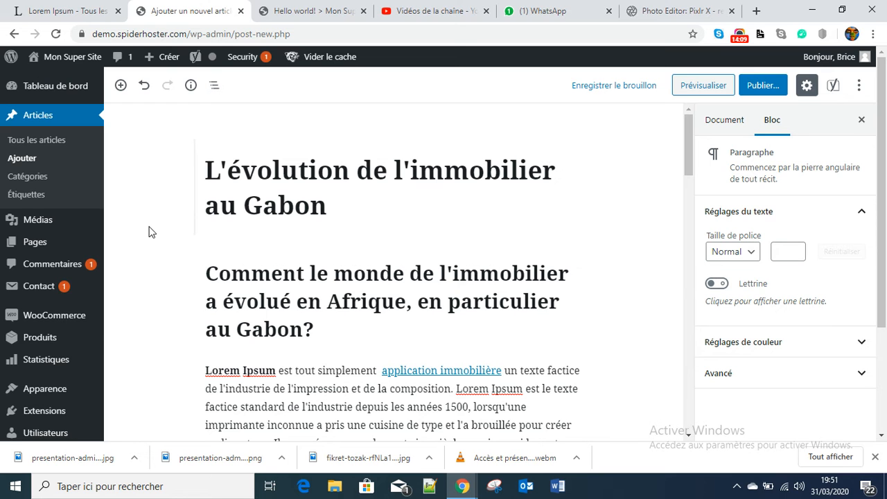
{"action": "scroll", "coordinate": [416, 249], "scroll_direction": "down", "scroll_amount": 10}
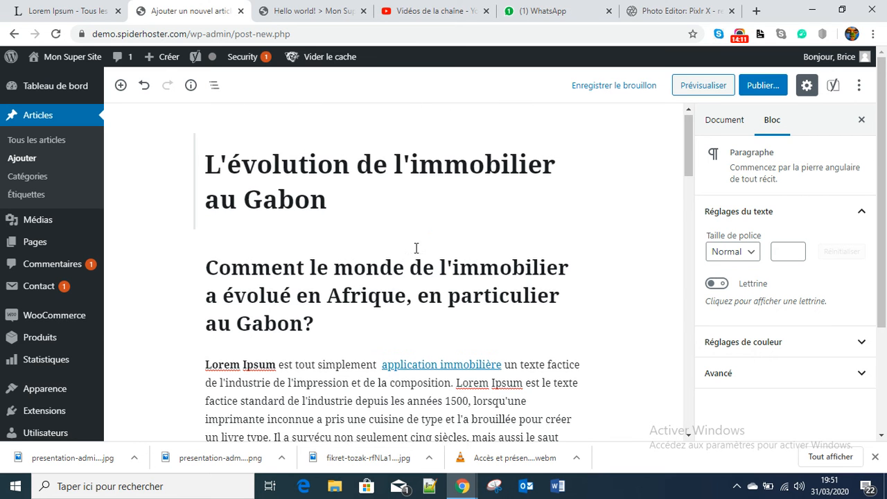
{"action": "scroll", "coordinate": [437, 263], "scroll_direction": "down", "scroll_amount": 6}
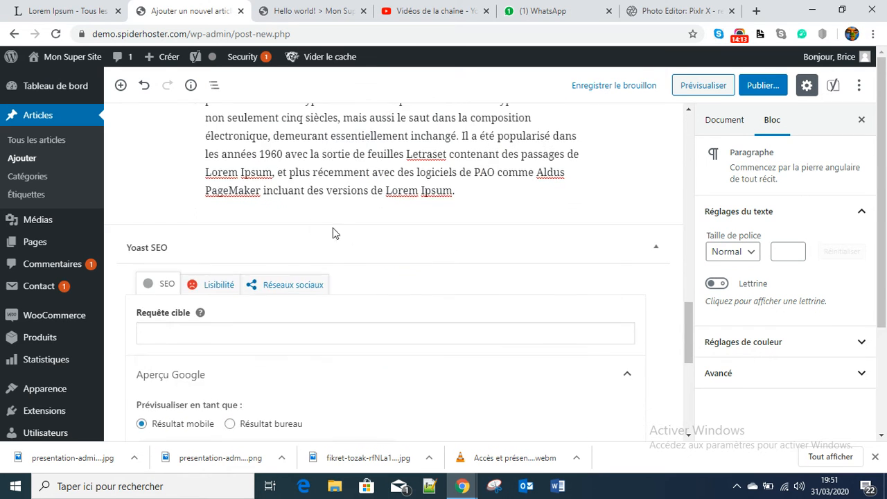
{"action": "scroll", "coordinate": [334, 233], "scroll_direction": "up", "scroll_amount": 5}
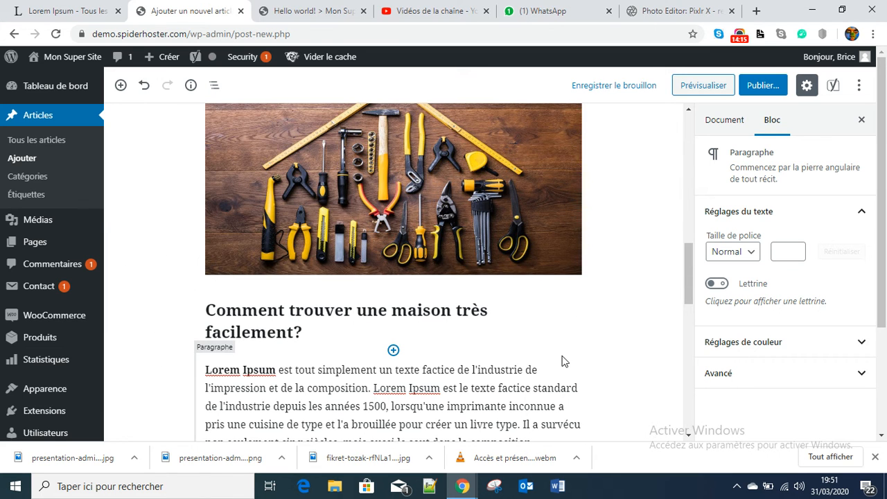
{"action": "scroll", "coordinate": [597, 277], "scroll_direction": "up", "scroll_amount": 3}
{"action": "scroll", "coordinate": [597, 277], "scroll_direction": "down", "scroll_amount": 6}
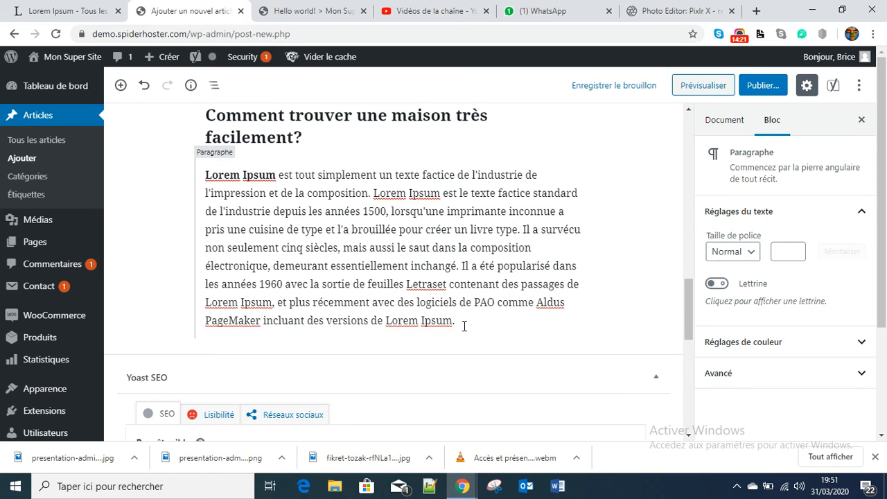
{"action": "scroll", "coordinate": [464, 325], "scroll_direction": "up", "scroll_amount": 9}
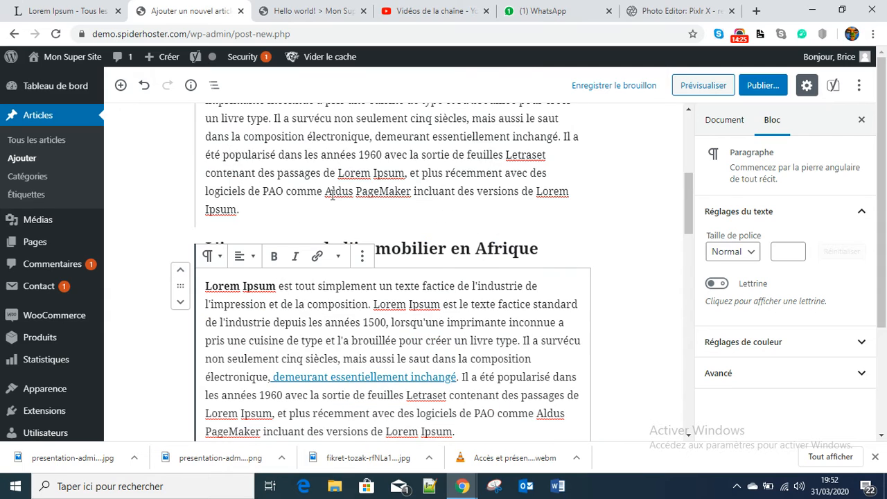
{"action": "scroll", "coordinate": [435, 234], "scroll_direction": "up", "scroll_amount": 2}
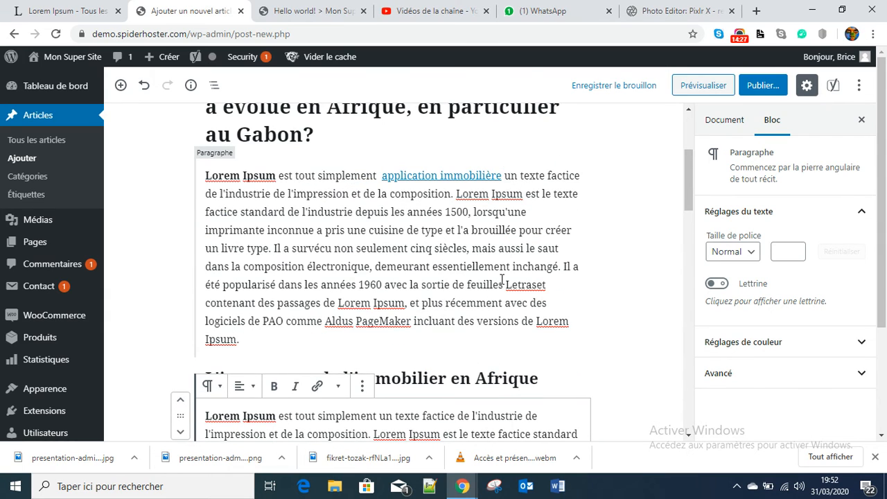
- Reread the article's sections in order, checking the headings, the linked phrases, the tools image and the closing paragraph
{"action": "scroll", "coordinate": [502, 284], "scroll_direction": "down", "scroll_amount": 4}
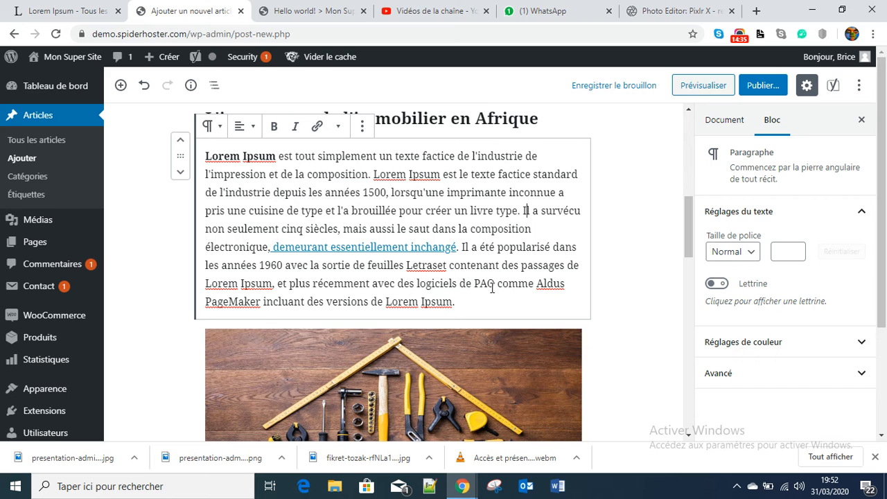
{"action": "scroll", "coordinate": [608, 373], "scroll_direction": "down", "scroll_amount": 2}
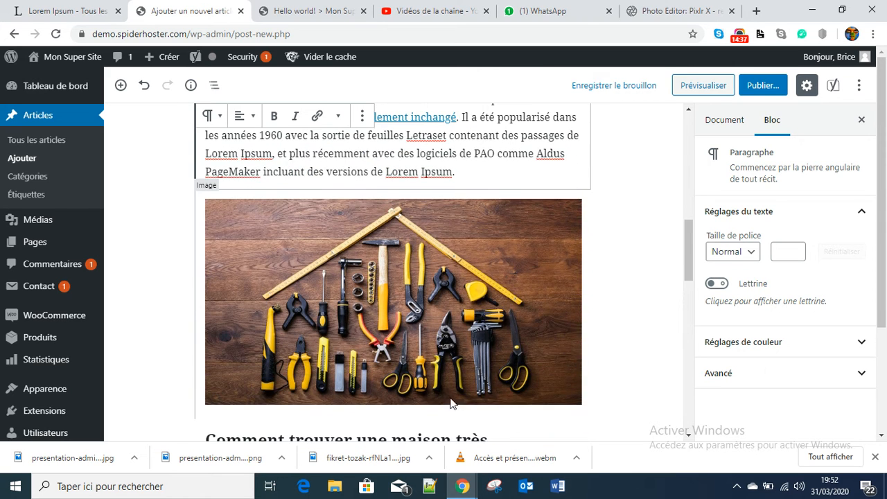
{"action": "scroll", "coordinate": [451, 403], "scroll_direction": "down", "scroll_amount": 5}
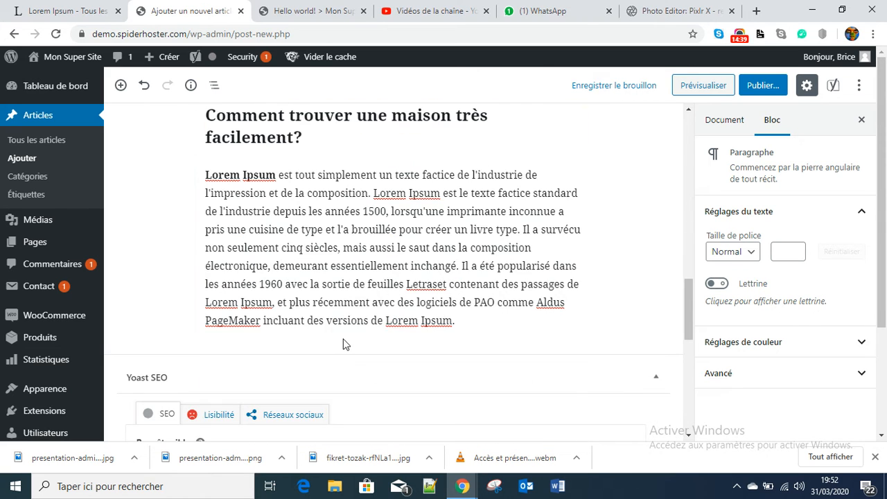
{"action": "scroll", "coordinate": [346, 344], "scroll_direction": "down", "scroll_amount": 3}
{"action": "scroll", "coordinate": [467, 207], "scroll_direction": "up", "scroll_amount": 5}
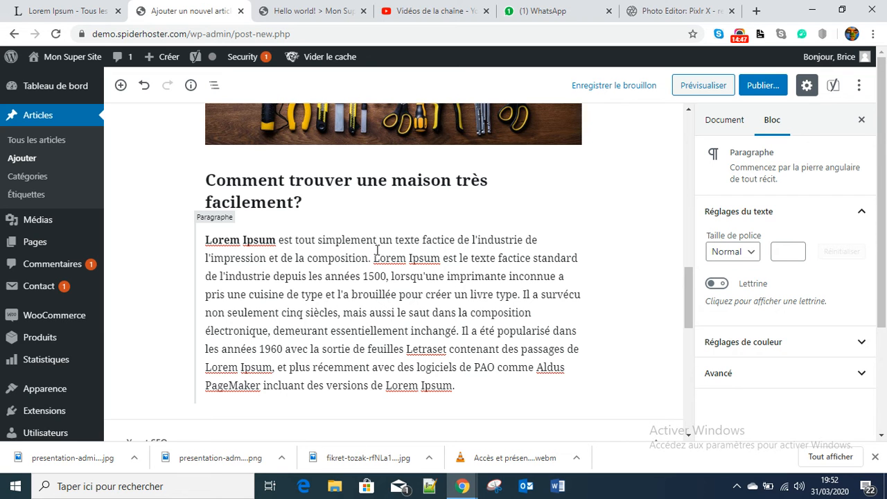
{"action": "scroll", "coordinate": [390, 183], "scroll_direction": "up", "scroll_amount": 4}
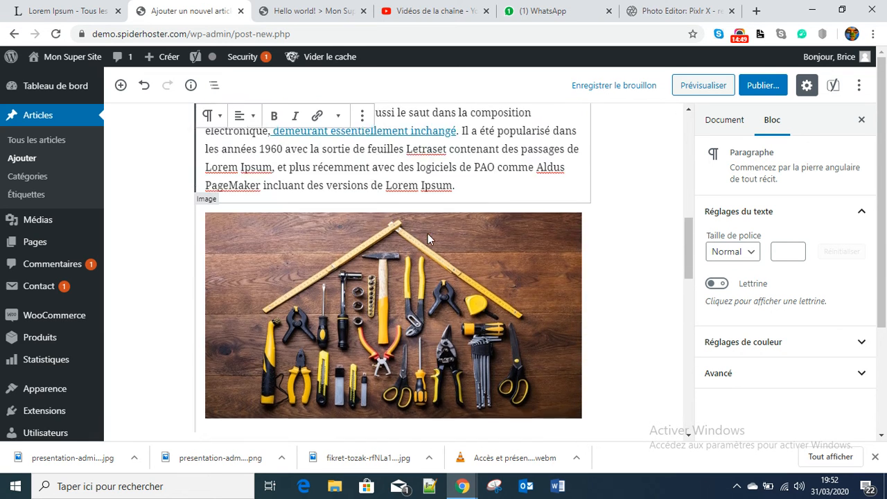
{"action": "scroll", "coordinate": [428, 233], "scroll_direction": "up", "scroll_amount": 3}
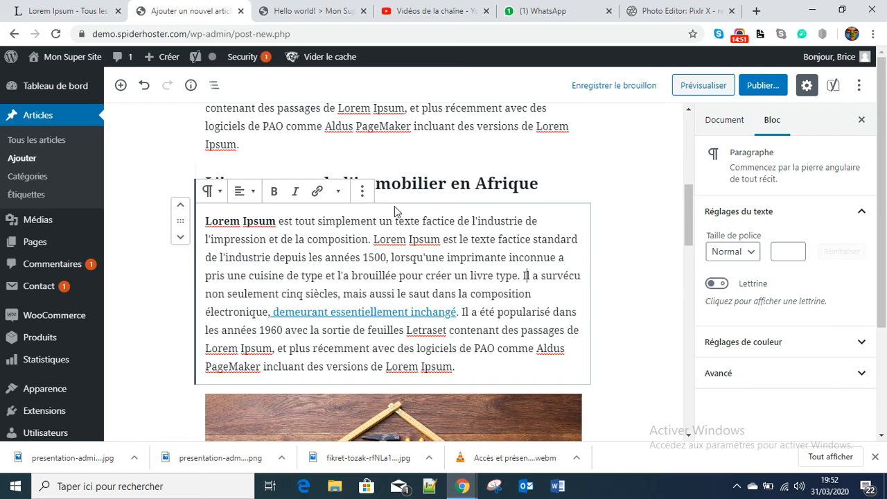
{"action": "scroll", "coordinate": [396, 210], "scroll_direction": "up", "scroll_amount": 2}
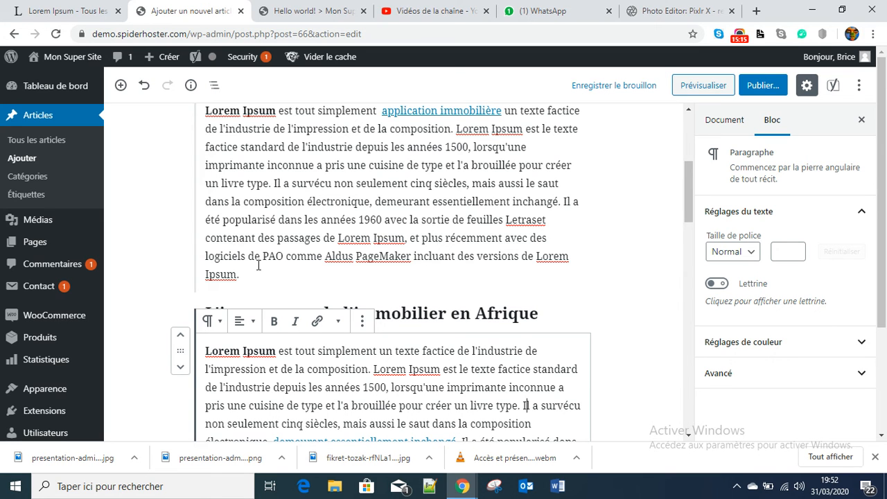
{"action": "scroll", "coordinate": [258, 266], "scroll_direction": "up", "scroll_amount": 4}
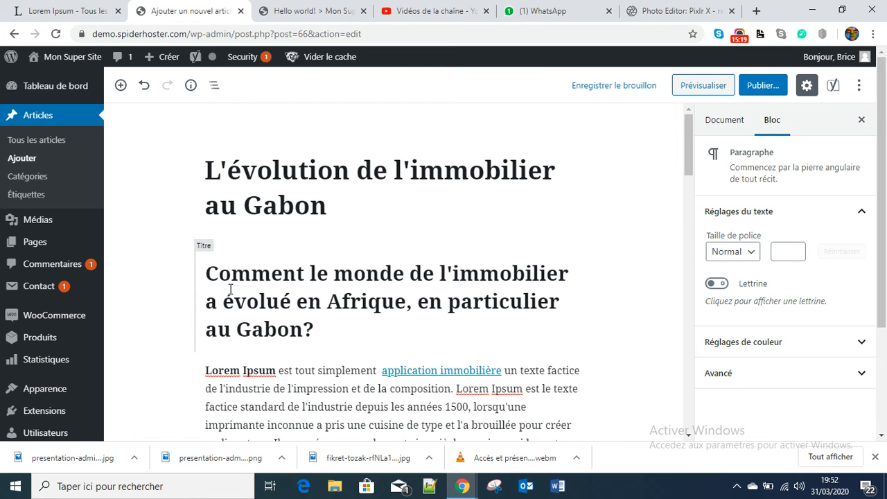
{"action": "scroll", "coordinate": [347, 319], "scroll_direction": "down", "scroll_amount": 3}
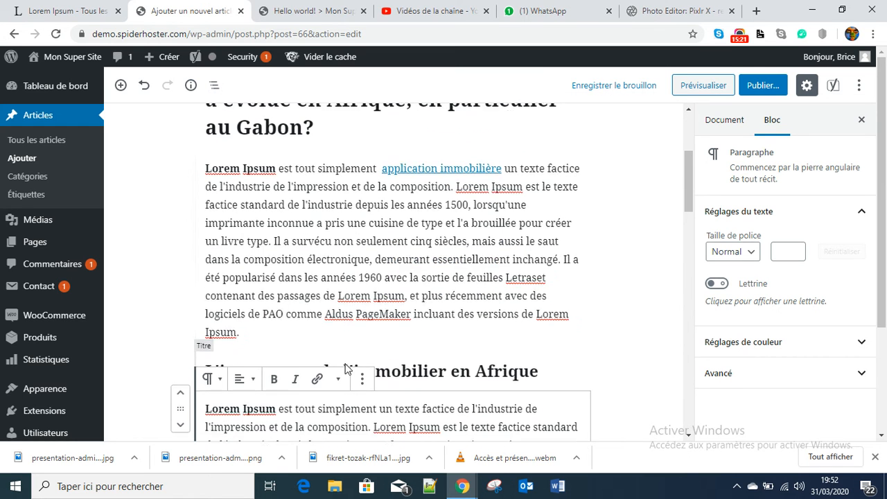
{"action": "scroll", "coordinate": [347, 368], "scroll_direction": "down", "scroll_amount": 5}
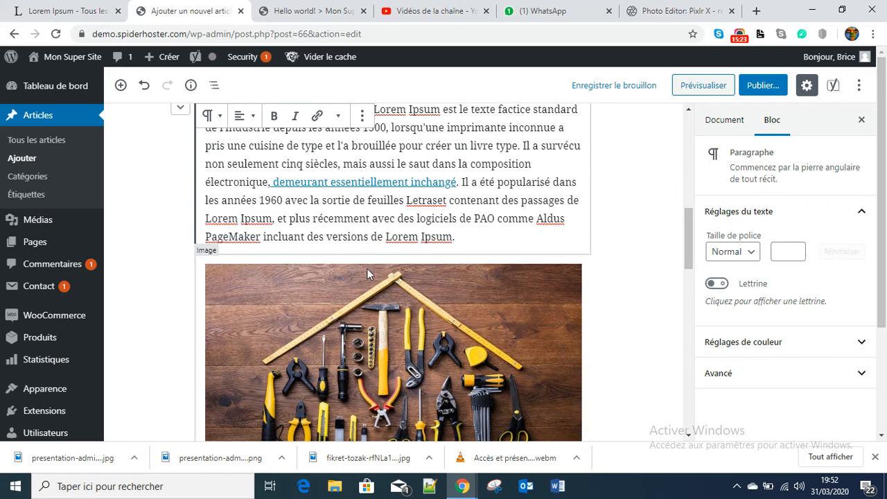
{"action": "scroll", "coordinate": [366, 274], "scroll_direction": "down", "scroll_amount": 2}
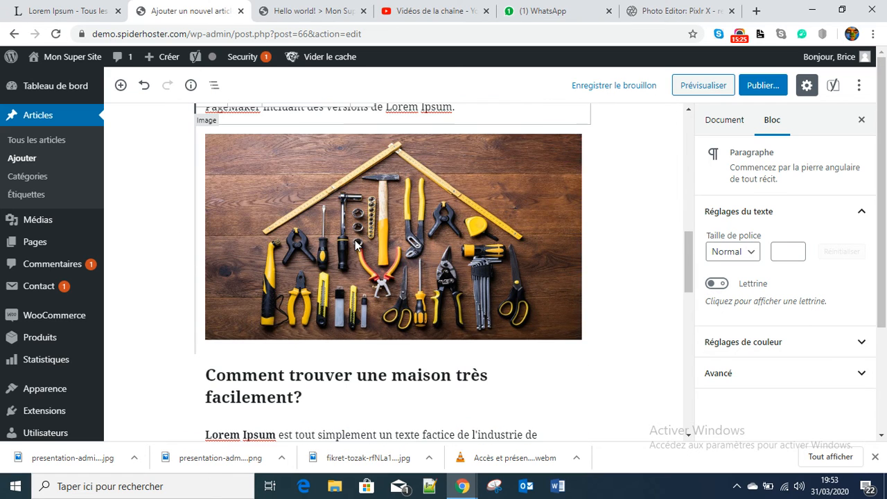
{"action": "scroll", "coordinate": [488, 409], "scroll_direction": "up", "scroll_amount": 3}
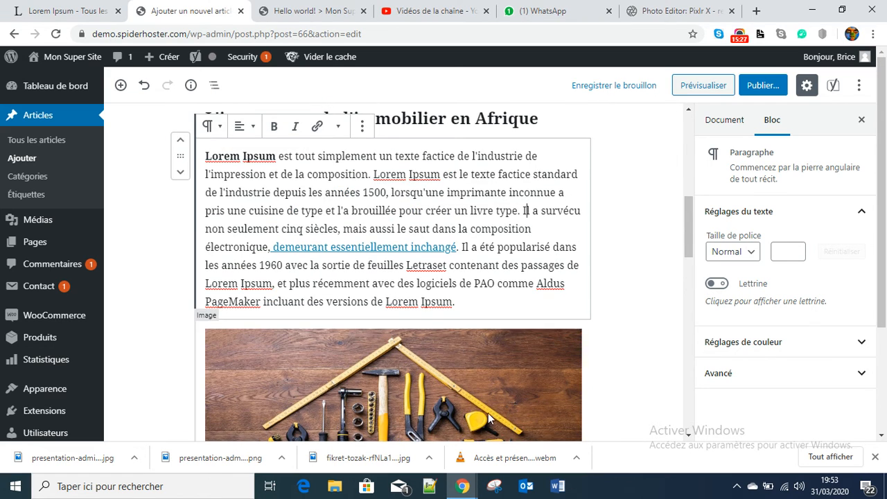
- Examine the tools image's alternative text, size and dimension settings, and the text settings of the paragraph above it
{"action": "left_click", "coordinate": [488, 405]}
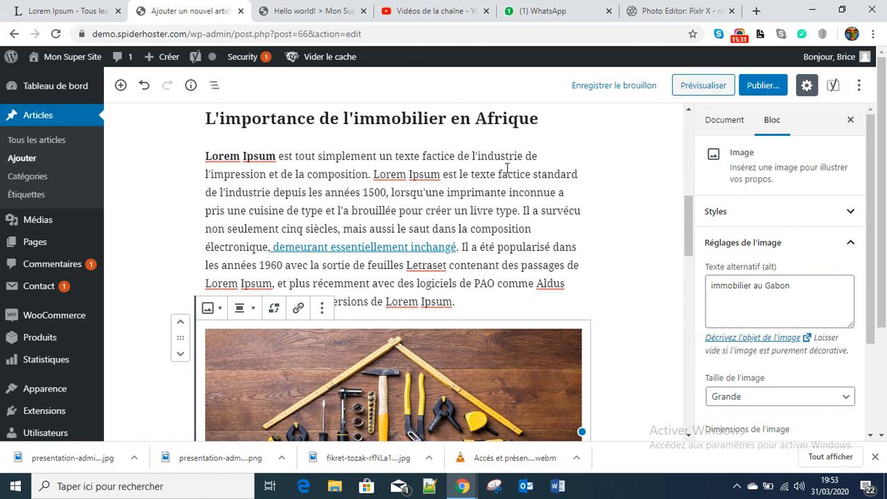
{"action": "scroll", "coordinate": [471, 298], "scroll_direction": "down", "scroll_amount": 5}
{"action": "scroll", "coordinate": [508, 260], "scroll_direction": "down", "scroll_amount": 4}
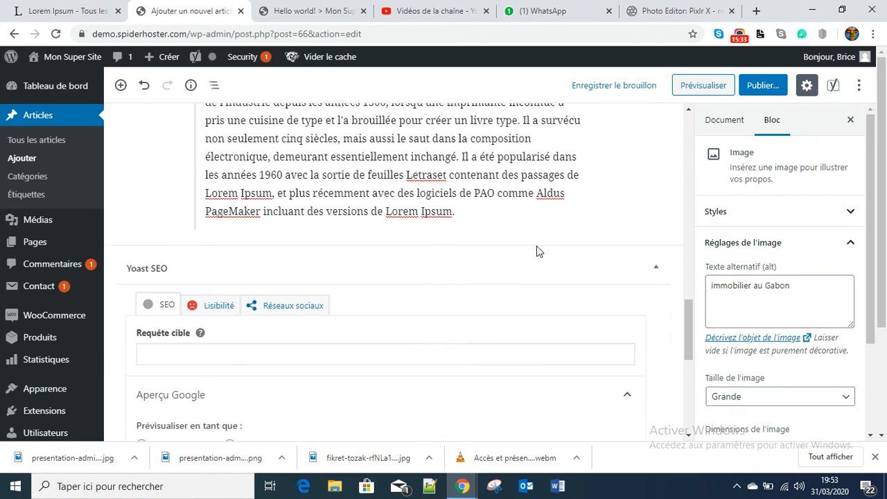
{"action": "scroll", "coordinate": [590, 133], "scroll_direction": "up", "scroll_amount": 4}
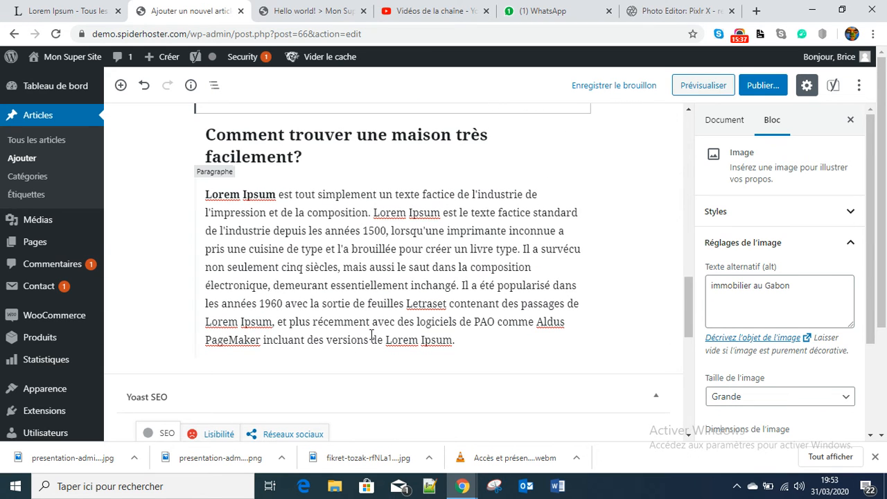
{"action": "scroll", "coordinate": [485, 274], "scroll_direction": "up", "scroll_amount": 2}
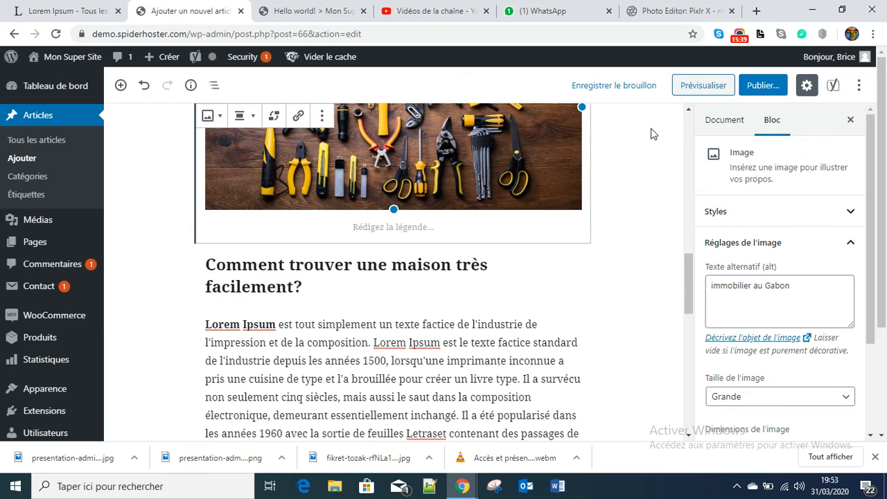
{"action": "scroll", "coordinate": [697, 196], "scroll_direction": "down", "scroll_amount": 1}
{"action": "scroll", "coordinate": [697, 195], "scroll_direction": "down", "scroll_amount": 1}
{"action": "scroll", "coordinate": [645, 253], "scroll_direction": "up", "scroll_amount": 7}
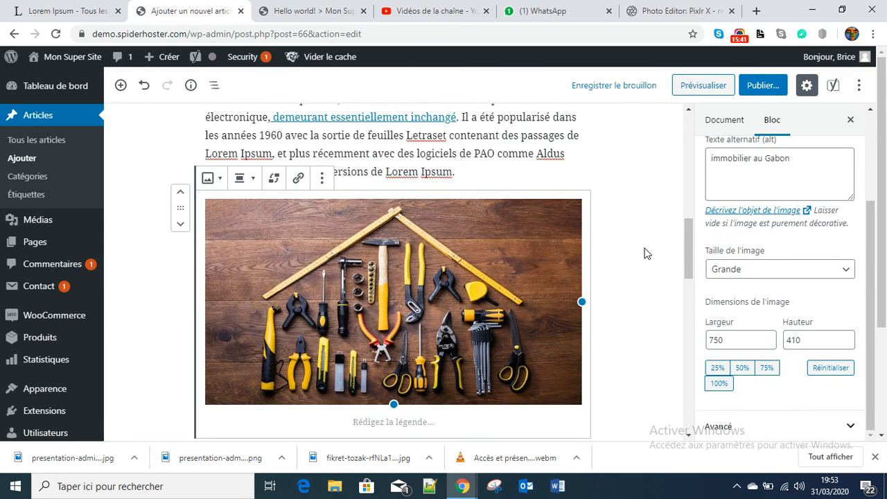
{"action": "scroll", "coordinate": [762, 263], "scroll_direction": "up", "scroll_amount": 2}
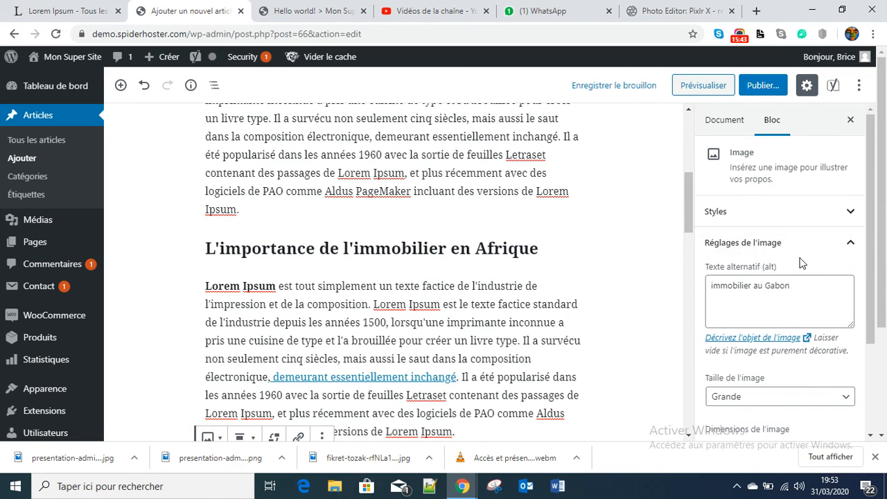
{"action": "left_click", "coordinate": [462, 340]}
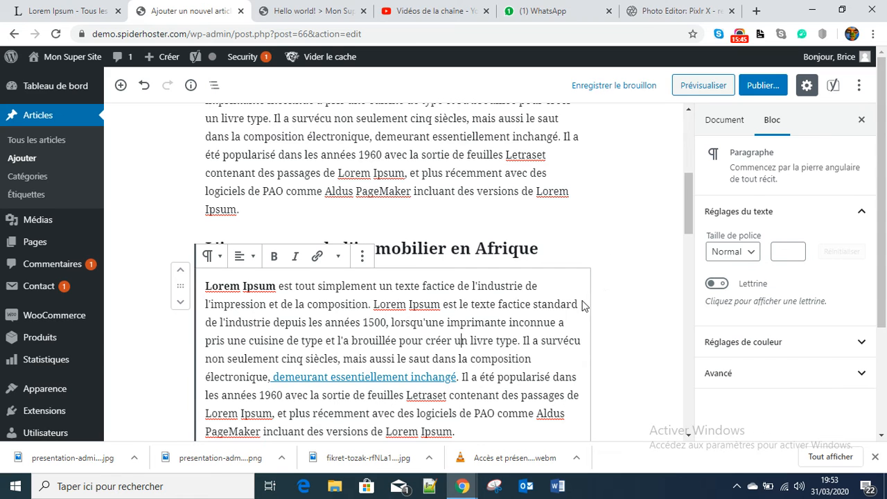
{"action": "scroll", "coordinate": [619, 284], "scroll_direction": "up", "scroll_amount": 1}
{"action": "scroll", "coordinate": [631, 305], "scroll_direction": "down", "scroll_amount": 2}
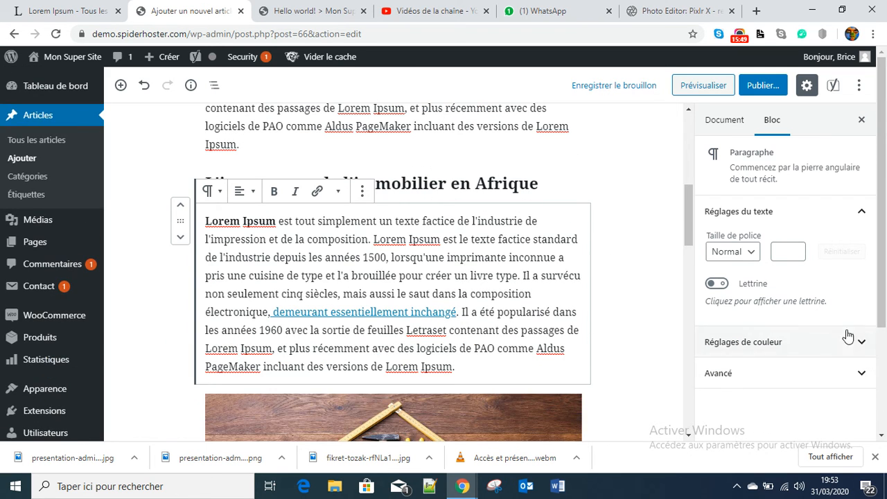
- Create a new article category named "Immobilier" without a parent category and assign it to the article
{"action": "left_click", "coordinate": [718, 122]}
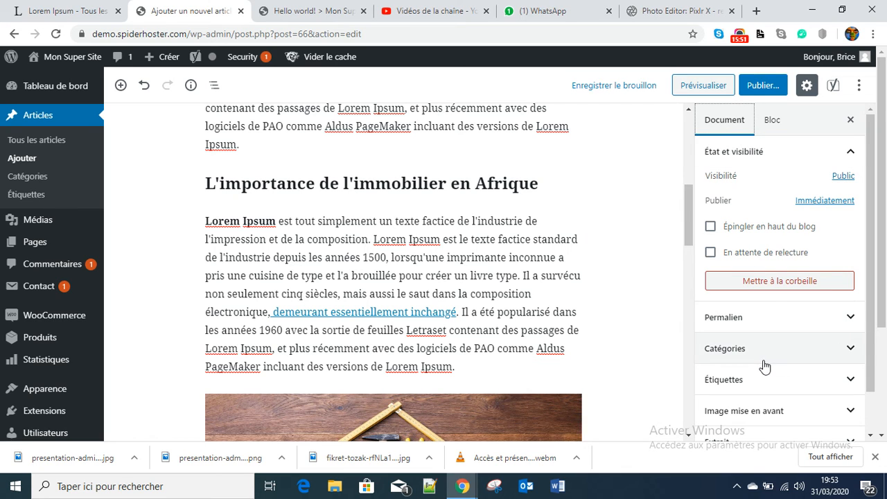
{"action": "scroll", "coordinate": [773, 343], "scroll_direction": "down", "scroll_amount": 1}
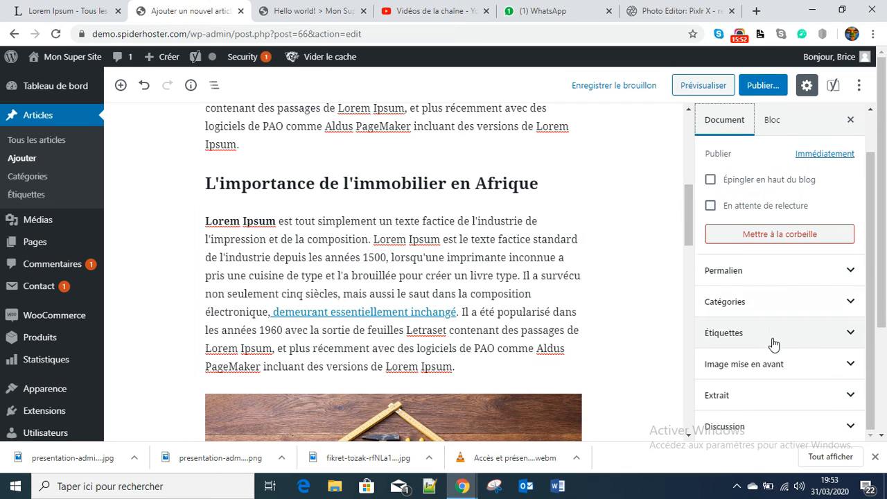
{"action": "left_click", "coordinate": [853, 303]}
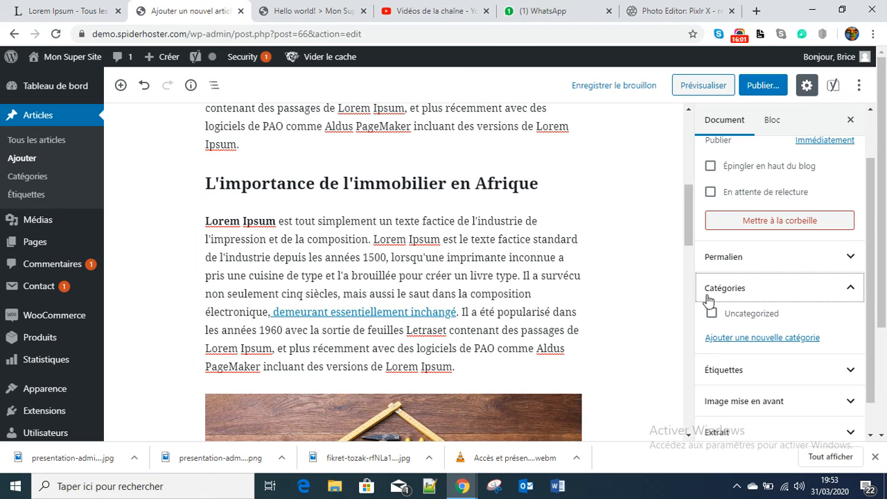
{"action": "left_click", "coordinate": [746, 338]}
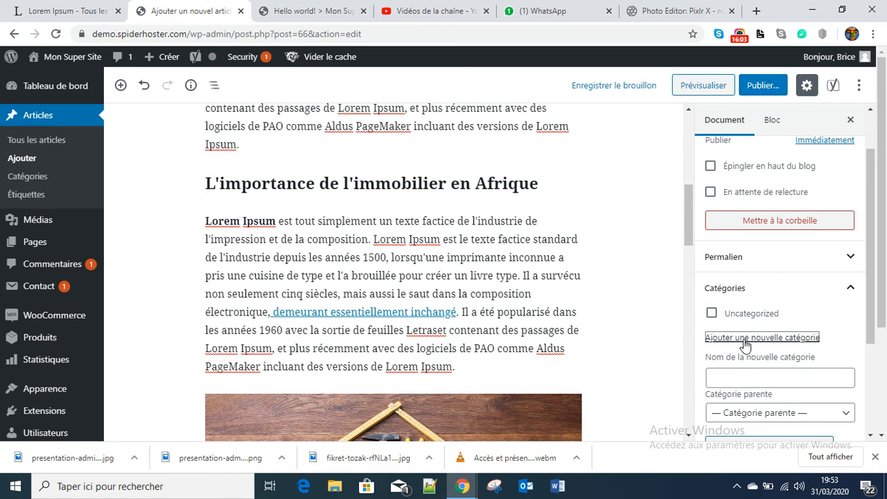
{"action": "left_click", "coordinate": [736, 378]}
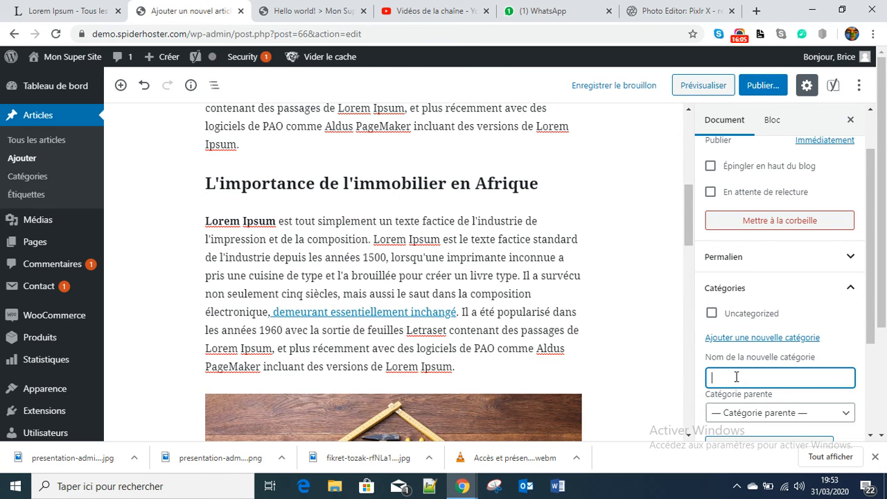
{"action": "type", "text": "Immobilier"}
{"action": "scroll", "coordinate": [736, 378], "scroll_direction": "down", "scroll_amount": 1}
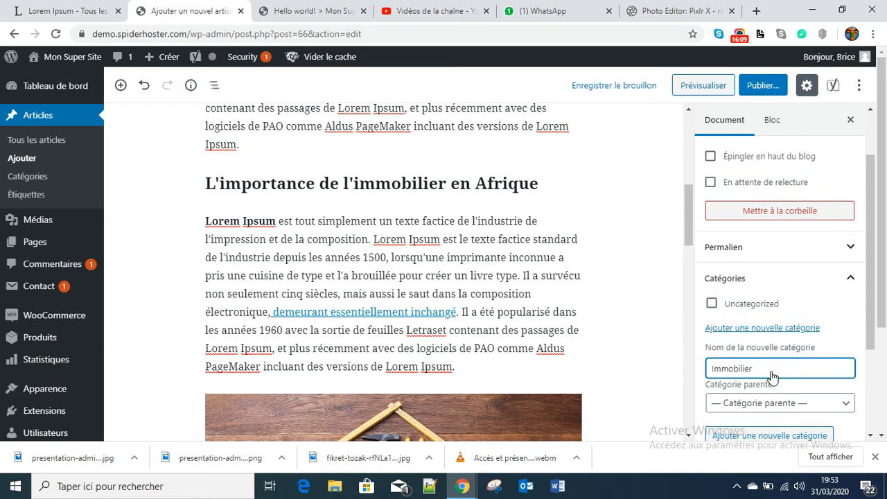
{"action": "left_click", "coordinate": [758, 380]}
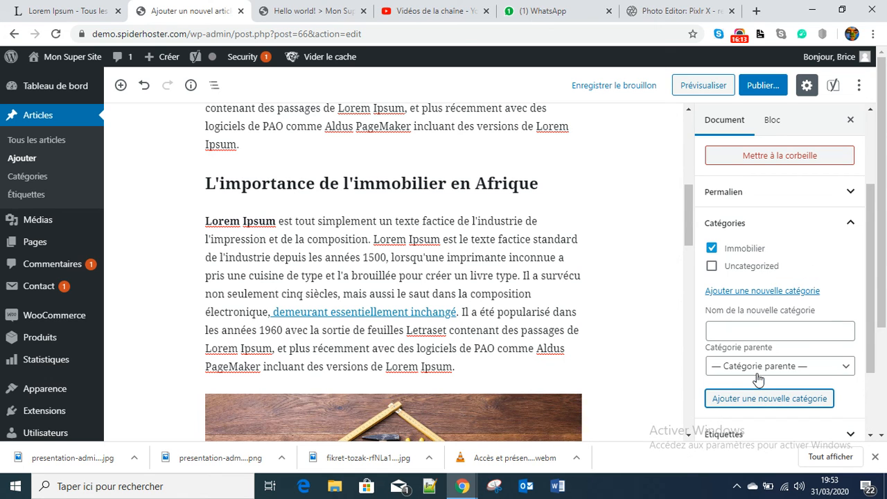
- Add the tags "maison", "appartement", "loyer" and "terrain" to the article
{"action": "scroll", "coordinate": [737, 396], "scroll_direction": "down", "scroll_amount": 5}
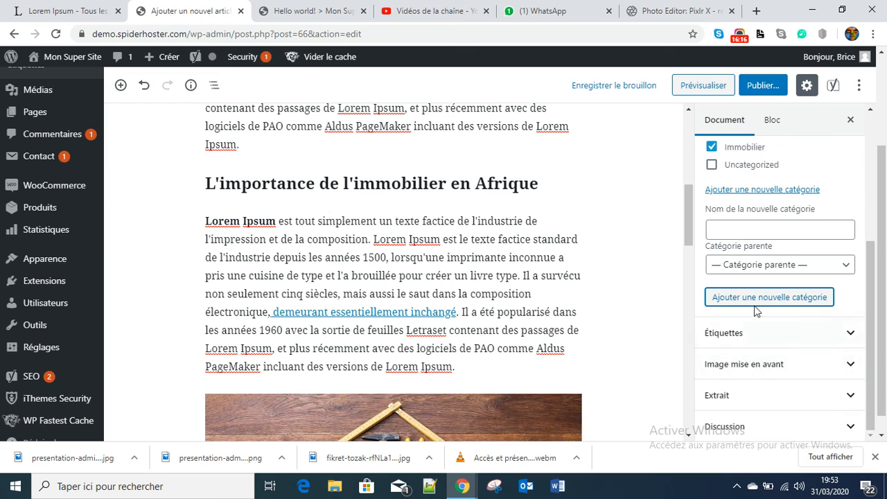
{"action": "left_click", "coordinate": [823, 339]}
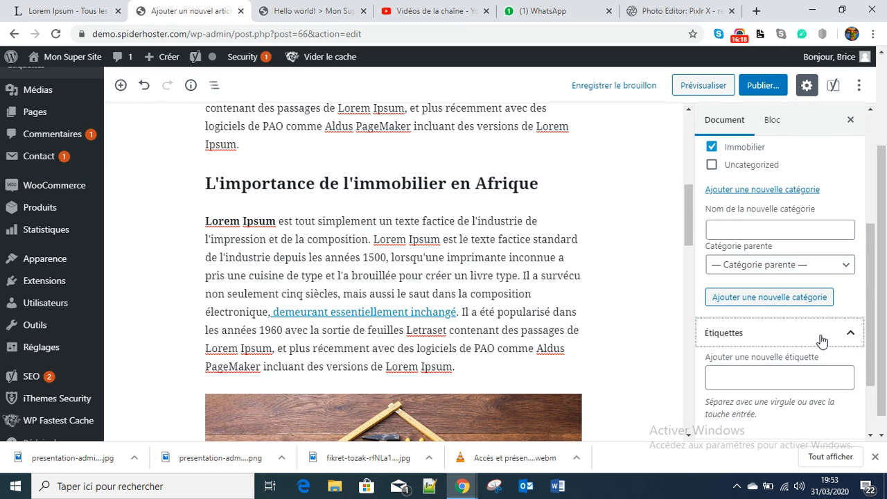
{"action": "left_click", "coordinate": [727, 383]}
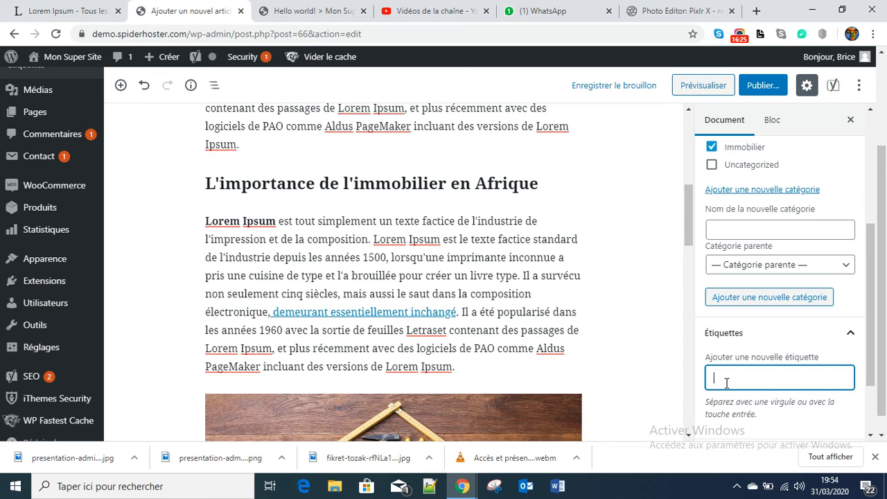
{"action": "type", "text": "maison"}
{"action": "key", "text": "Return"}
{"action": "type", "text": "appartement"}
{"action": "key", "text": "Return"}
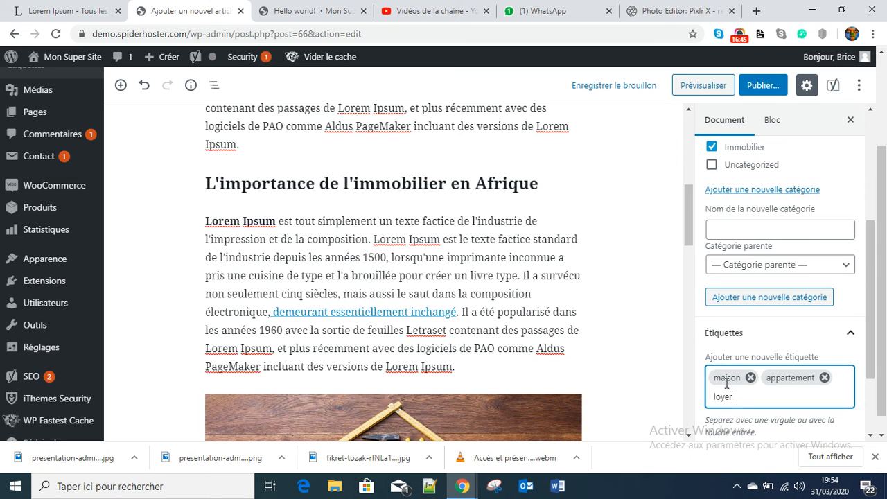
{"action": "type", "text": "loyer"}
{"action": "key", "text": "Return"}
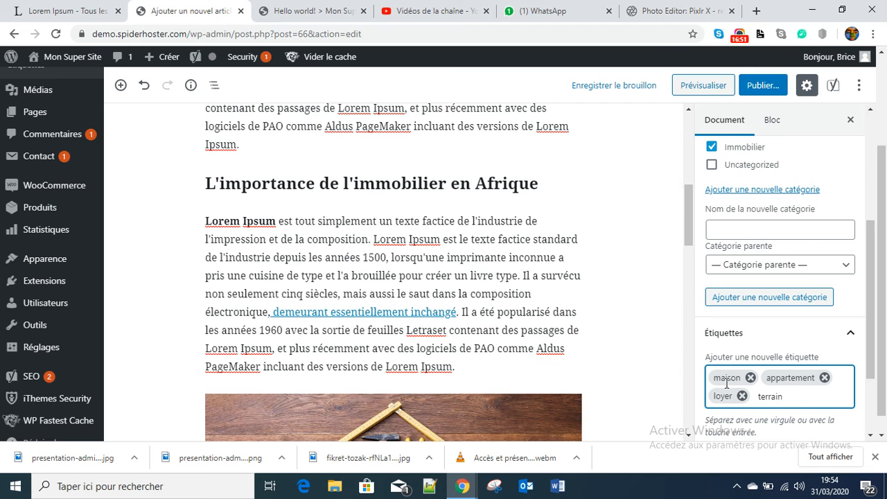
{"action": "type", "text": "terrain"}
{"action": "key", "text": "Return"}
{"action": "scroll", "coordinate": [770, 385], "scroll_direction": "down", "scroll_amount": 2}
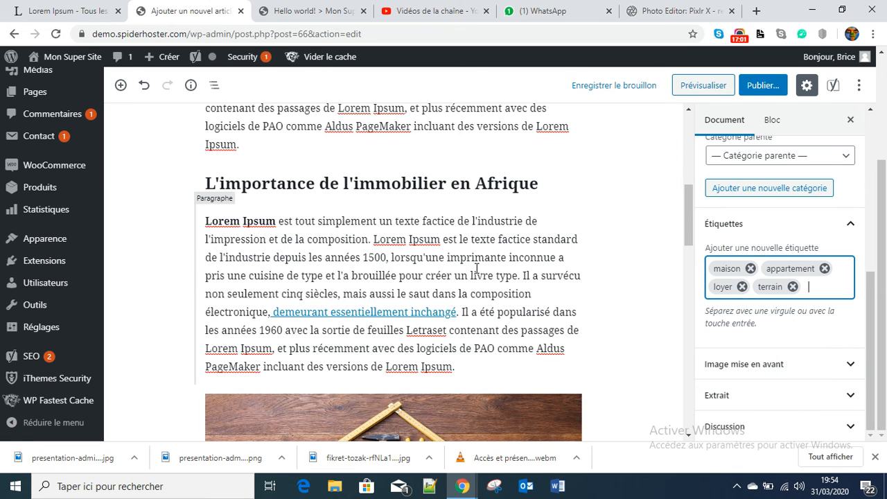
{"action": "scroll", "coordinate": [477, 271], "scroll_direction": "up", "scroll_amount": 1}
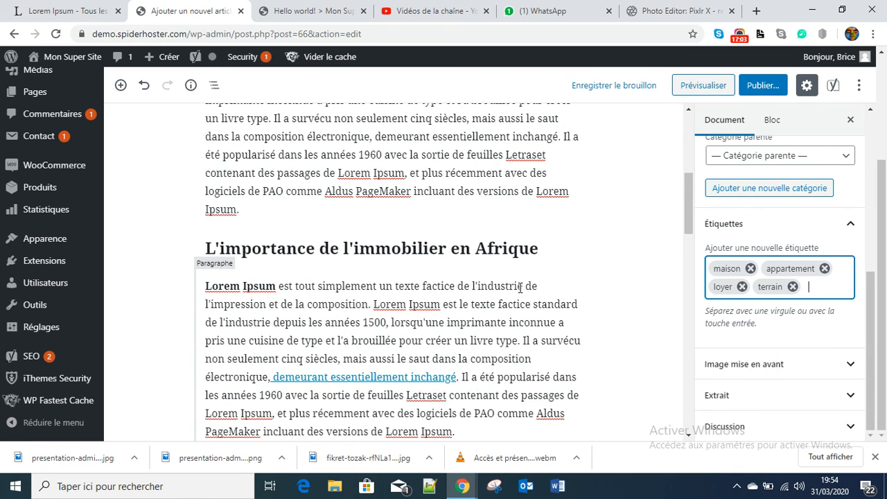
{"action": "scroll", "coordinate": [520, 287], "scroll_direction": "down", "scroll_amount": 3}
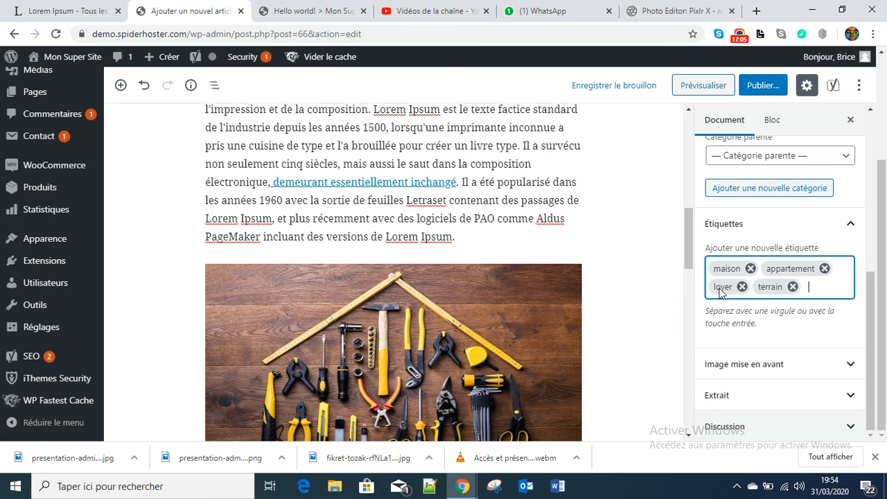
- Publish the article immediately with public visibility
{"action": "scroll", "coordinate": [649, 257], "scroll_direction": "up", "scroll_amount": 10}
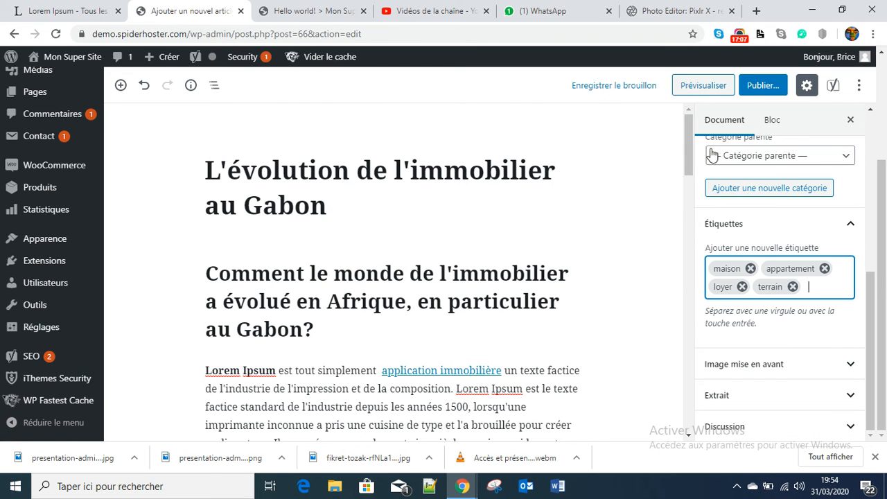
{"action": "left_click", "coordinate": [762, 87]}
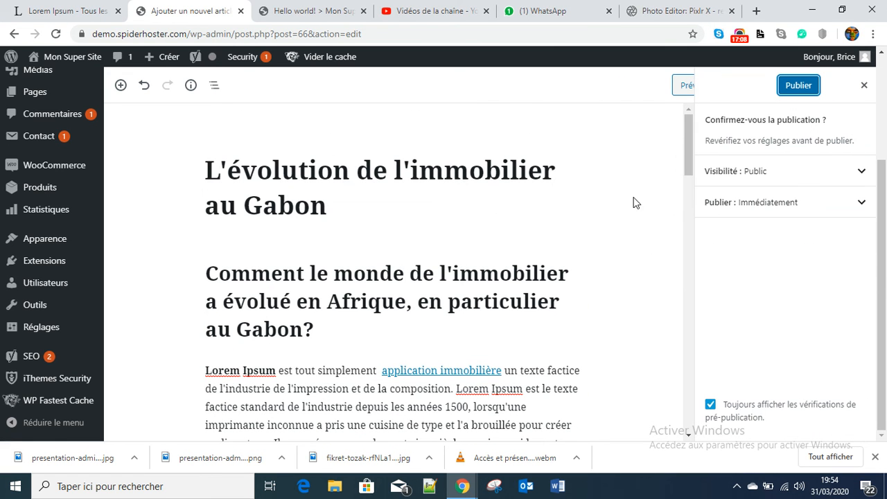
{"action": "left_click", "coordinate": [799, 86]}
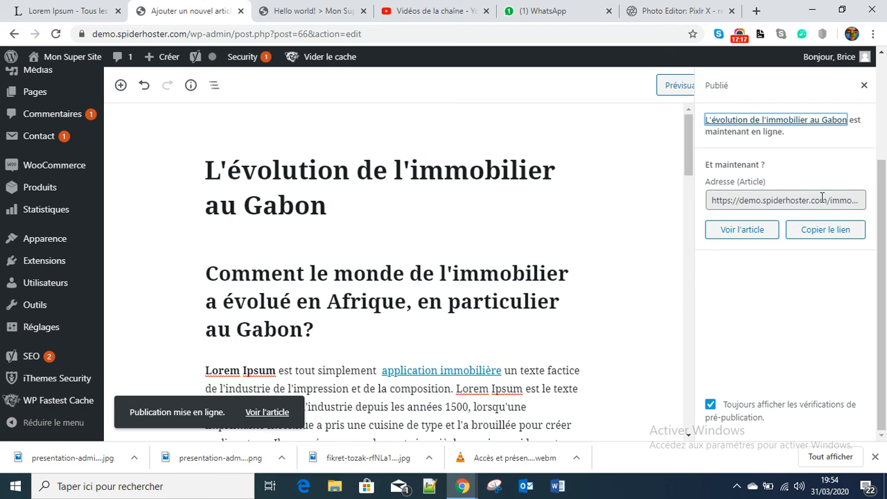
- Open the published article in a new browser tab and switch to it
{"action": "right_click", "coordinate": [270, 412]}
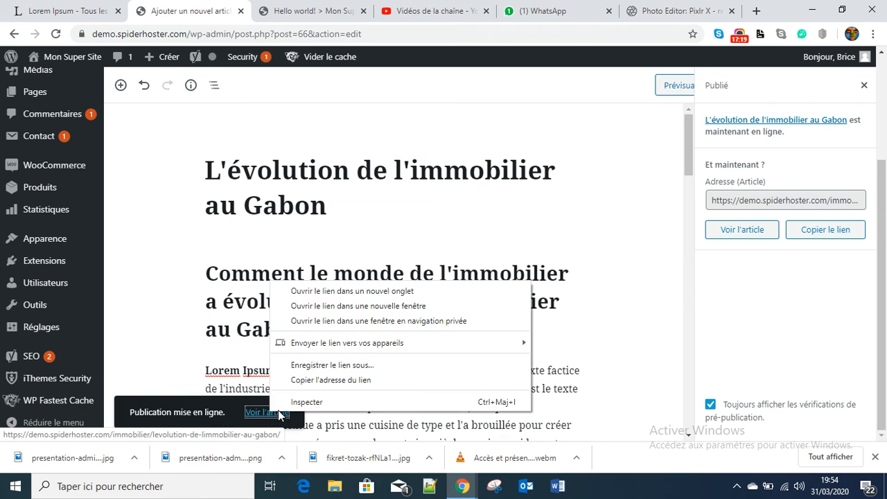
{"action": "left_click", "coordinate": [314, 291]}
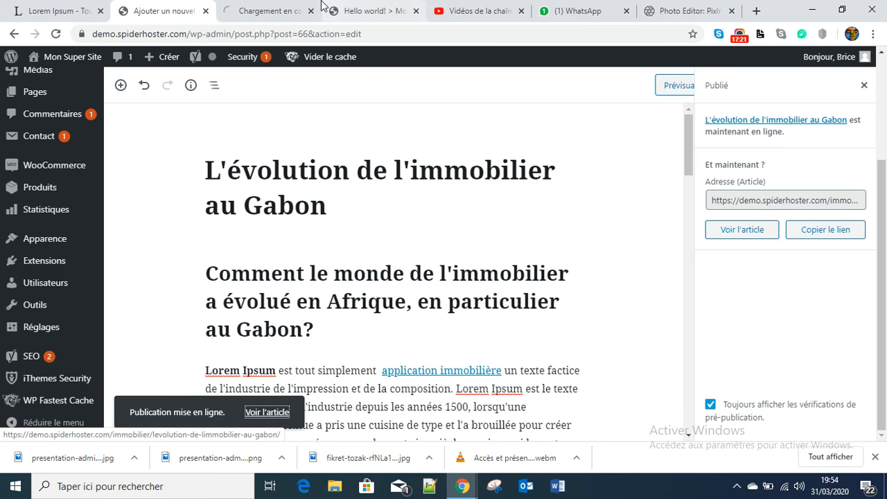
{"action": "left_click", "coordinate": [271, 11]}
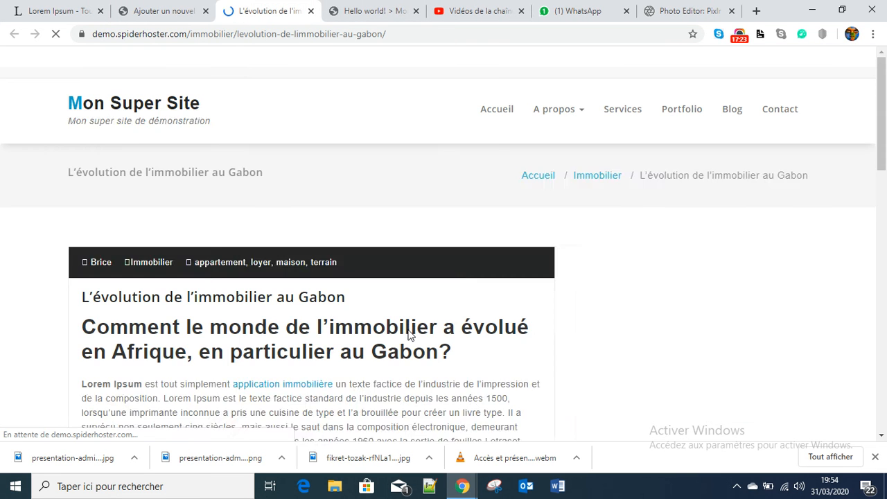
- Examine the live article from its title, category and tags through the headings, links and tools image to the comment form
{"action": "scroll", "coordinate": [326, 287], "scroll_direction": "down", "scroll_amount": 3}
{"action": "scroll", "coordinate": [324, 291], "scroll_direction": "down", "scroll_amount": 10}
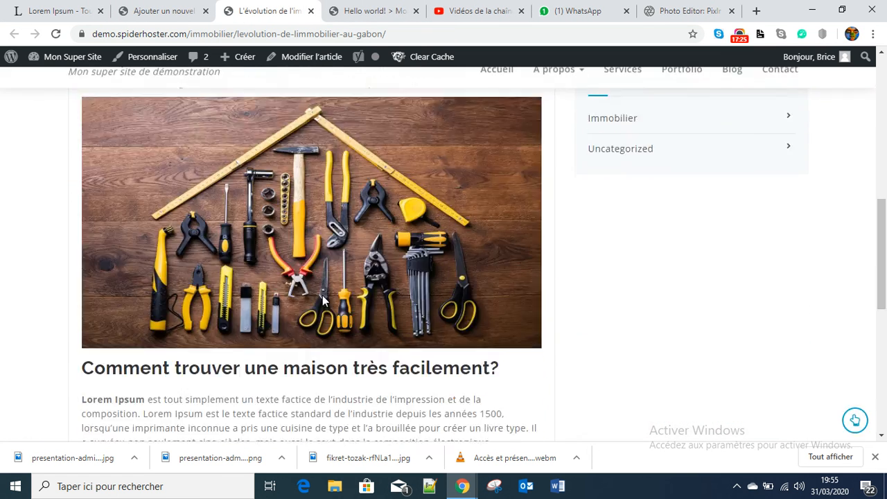
{"action": "scroll", "coordinate": [322, 298], "scroll_direction": "up", "scroll_amount": 2}
{"action": "scroll", "coordinate": [200, 373], "scroll_direction": "down", "scroll_amount": 3}
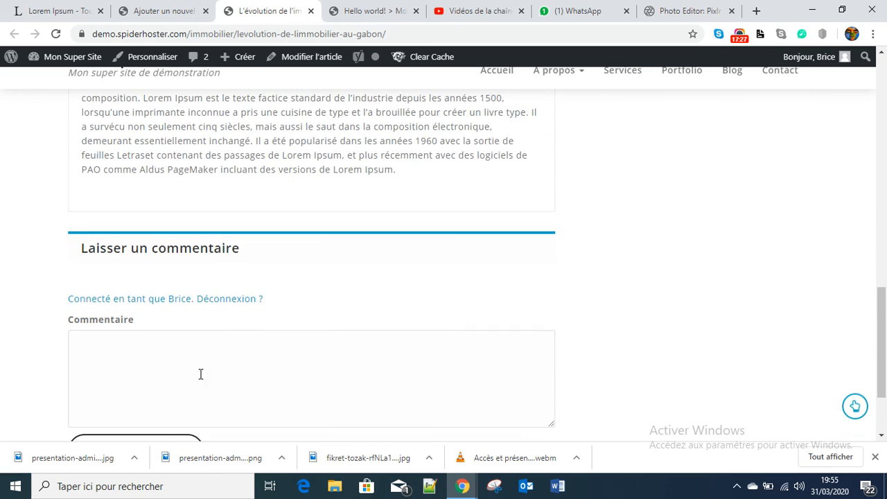
{"action": "scroll", "coordinate": [353, 234], "scroll_direction": "up", "scroll_amount": 2}
{"action": "scroll", "coordinate": [353, 234], "scroll_direction": "up", "scroll_amount": 15}
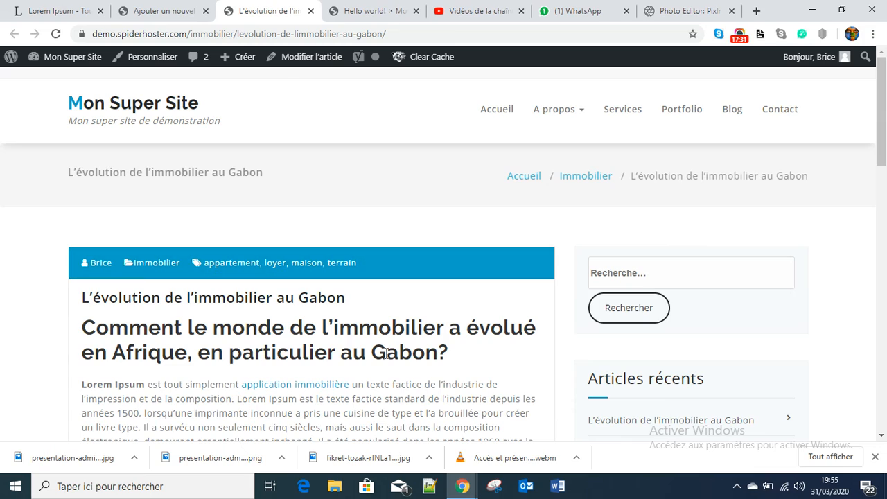
{"action": "scroll", "coordinate": [368, 340], "scroll_direction": "down", "scroll_amount": 10}
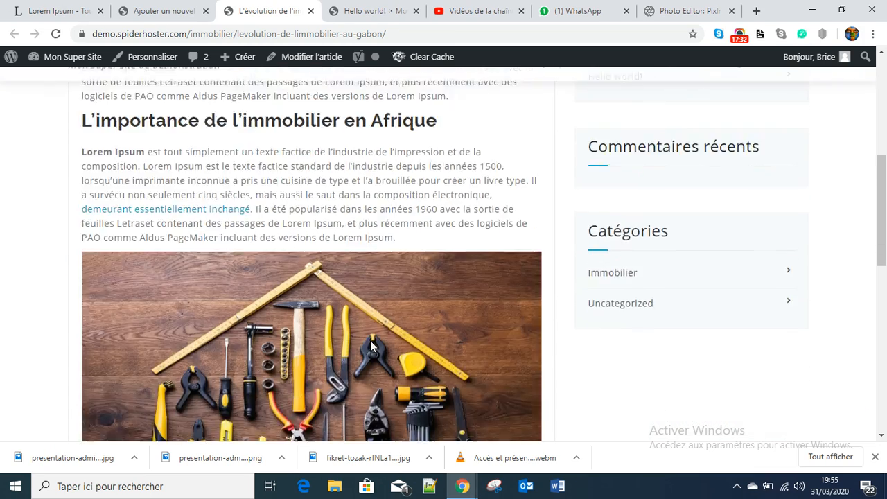
{"action": "scroll", "coordinate": [372, 350], "scroll_direction": "up", "scroll_amount": 10}
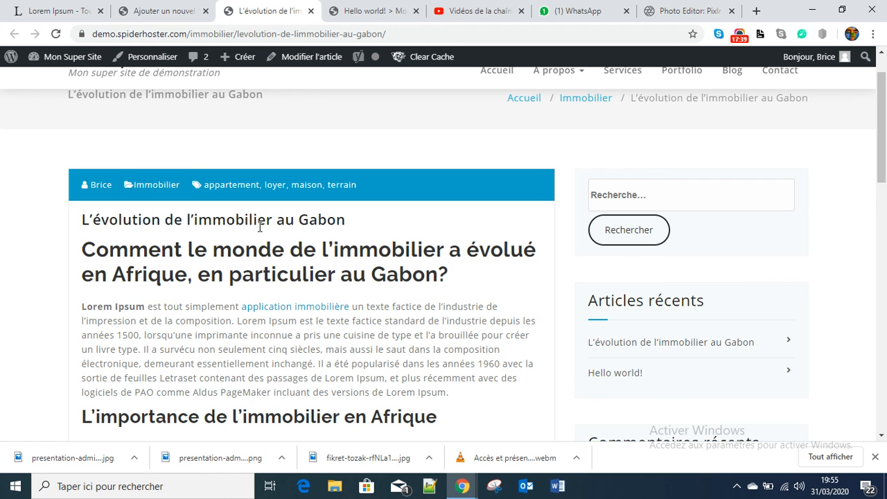
{"action": "scroll", "coordinate": [277, 225], "scroll_direction": "up", "scroll_amount": 2}
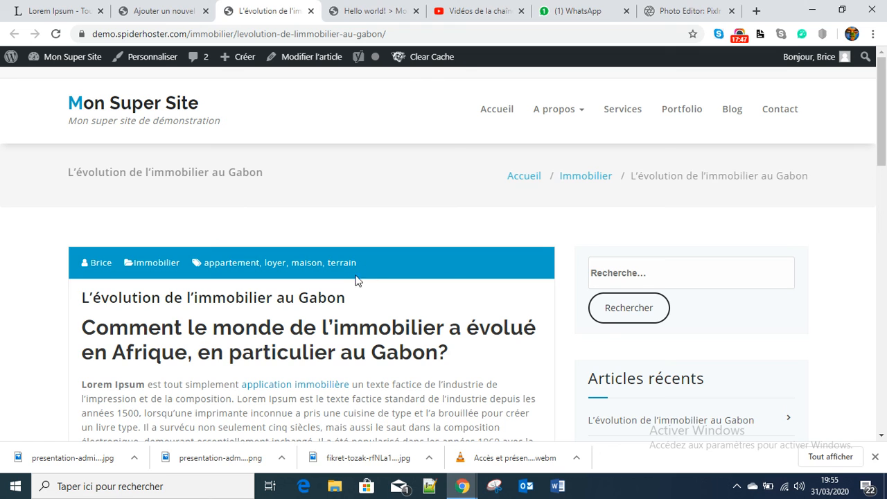
- Open the site's Blog page, close the old "Hello world!" tab, and look through the listed articles
{"action": "left_click", "coordinate": [733, 111]}
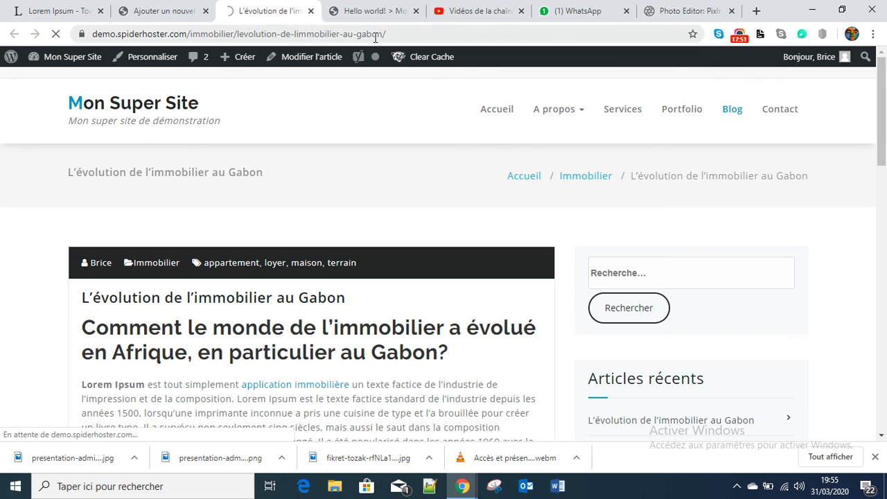
{"action": "left_click", "coordinate": [416, 11]}
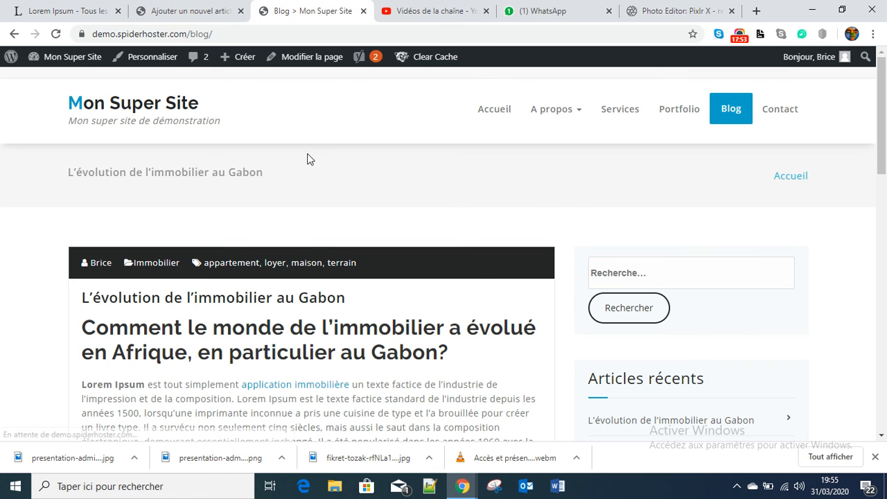
{"action": "scroll", "coordinate": [317, 294], "scroll_direction": "down", "scroll_amount": 4}
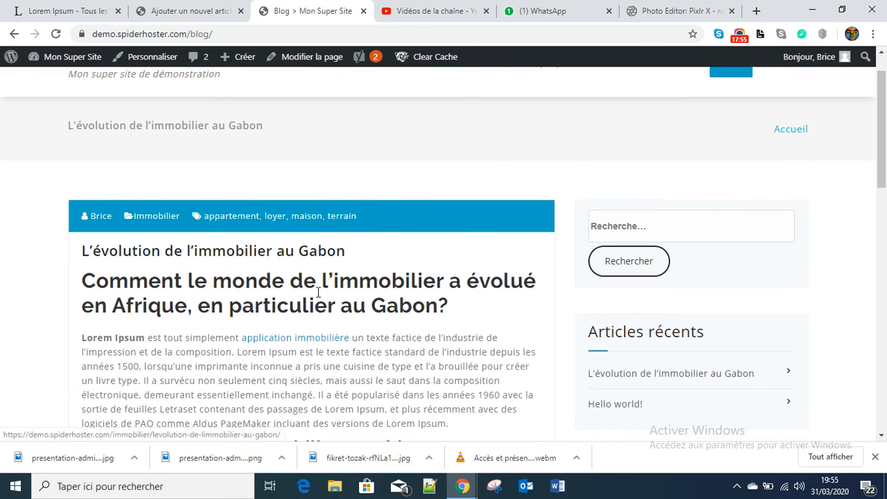
{"action": "scroll", "coordinate": [317, 293], "scroll_direction": "up", "scroll_amount": 4}
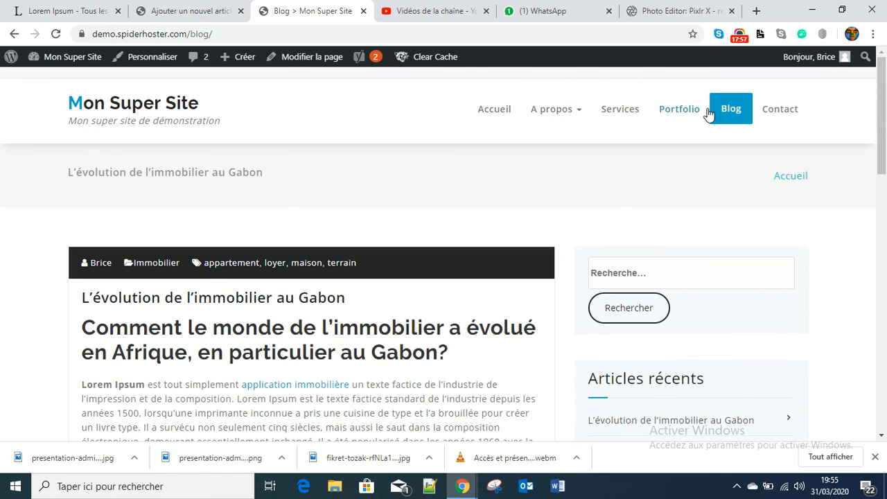
{"action": "left_click", "coordinate": [732, 111]}
{"action": "scroll", "coordinate": [341, 312], "scroll_direction": "down", "scroll_amount": 3}
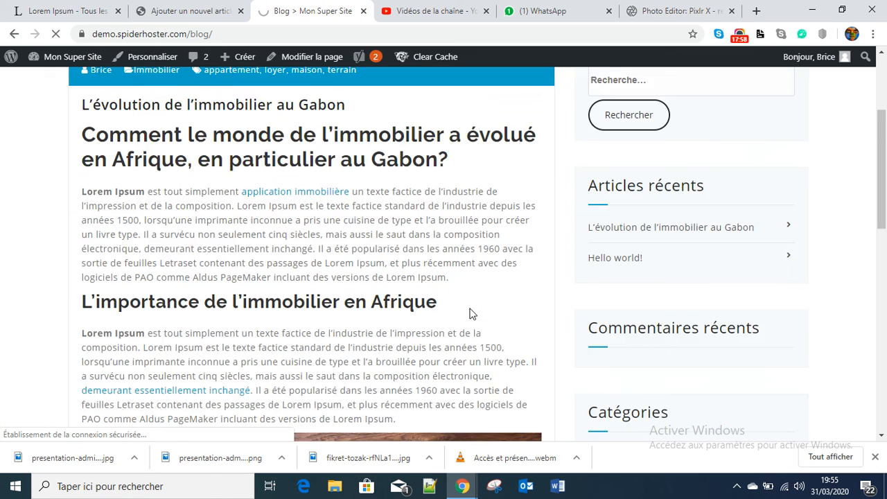
{"action": "scroll", "coordinate": [469, 314], "scroll_direction": "down", "scroll_amount": 5}
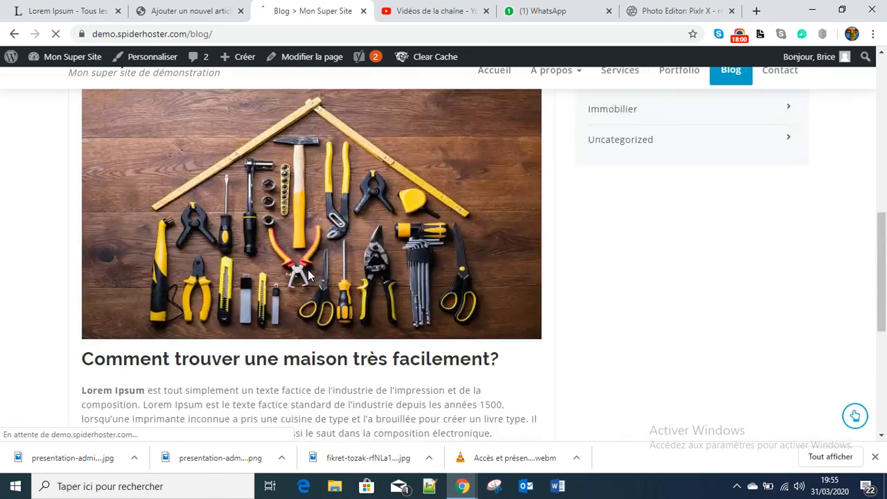
{"action": "scroll", "coordinate": [305, 264], "scroll_direction": "down", "scroll_amount": 7}
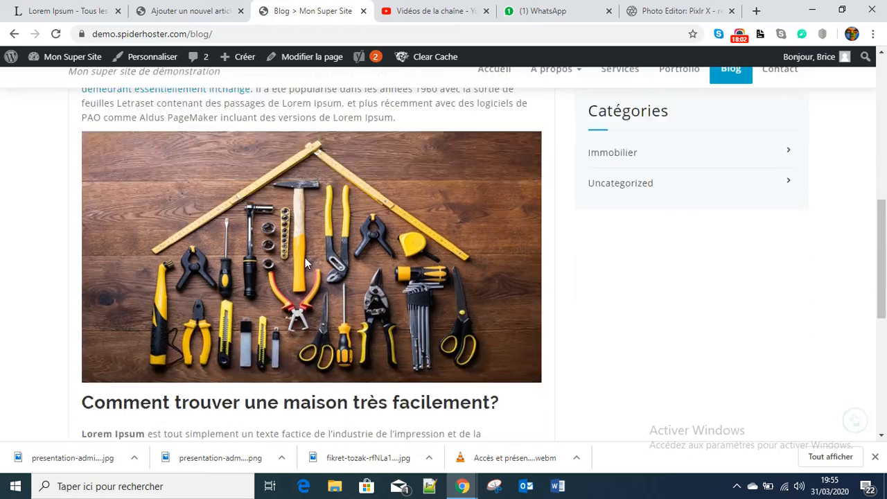
{"action": "scroll", "coordinate": [305, 258], "scroll_direction": "down", "scroll_amount": 5}
{"action": "scroll", "coordinate": [311, 271], "scroll_direction": "up", "scroll_amount": 15}
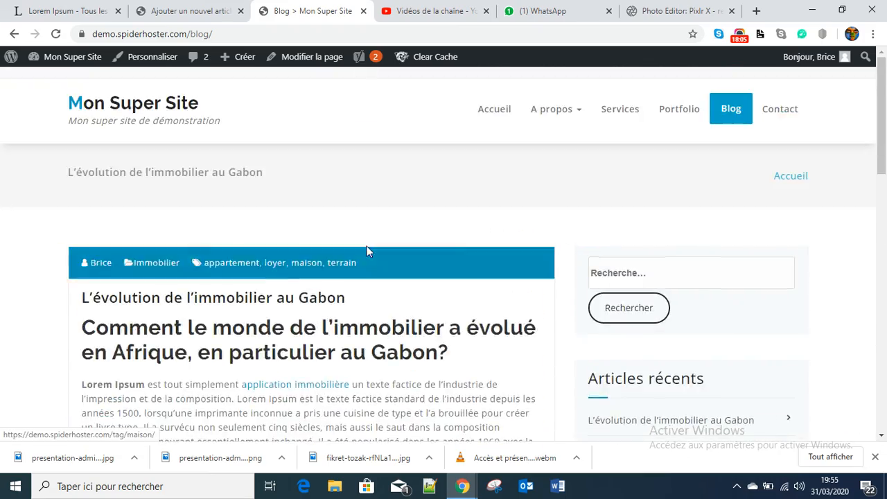
{"action": "scroll", "coordinate": [365, 283], "scroll_direction": "down", "scroll_amount": 10}
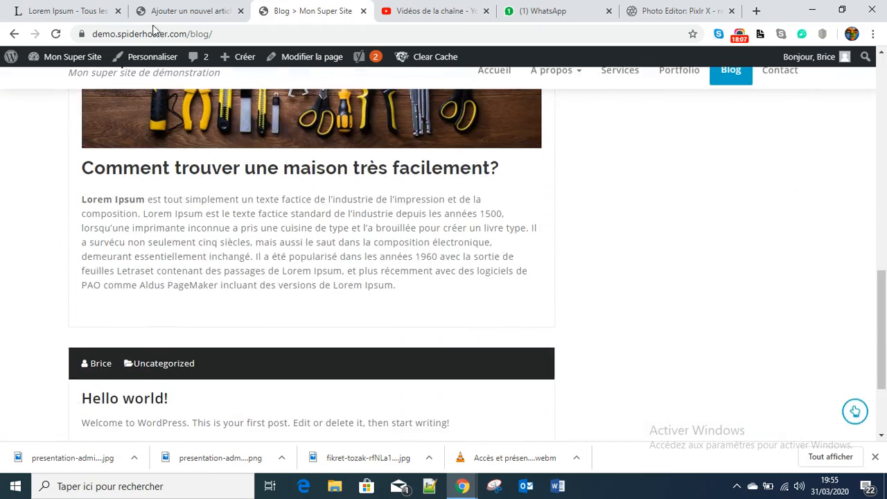
- Return to the WordPress administration and review the reading settings, including homepage display, posts page, feed content and search engine visibility
{"action": "left_click", "coordinate": [186, 11]}
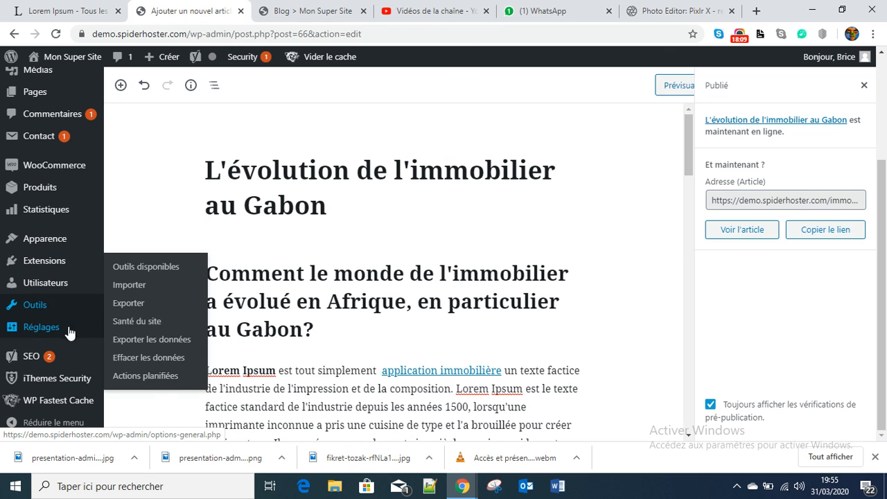
{"action": "mouse_move", "coordinate": [70, 333]}
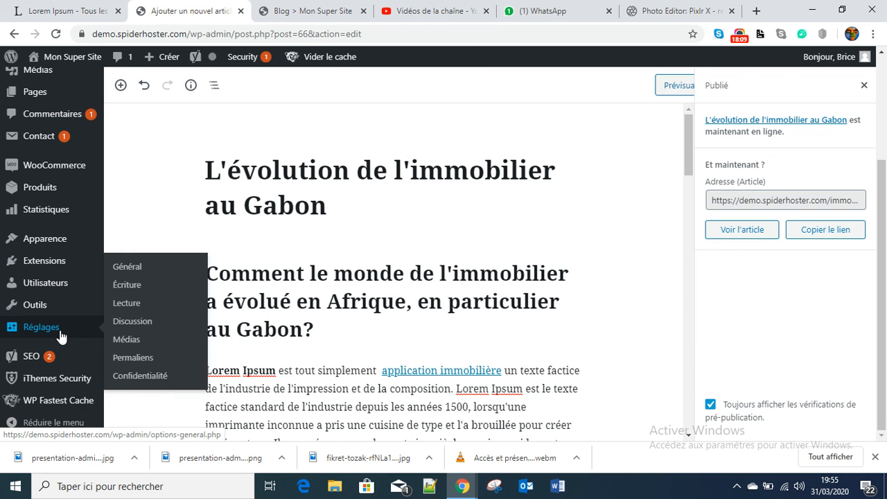
{"action": "left_click", "coordinate": [127, 304]}
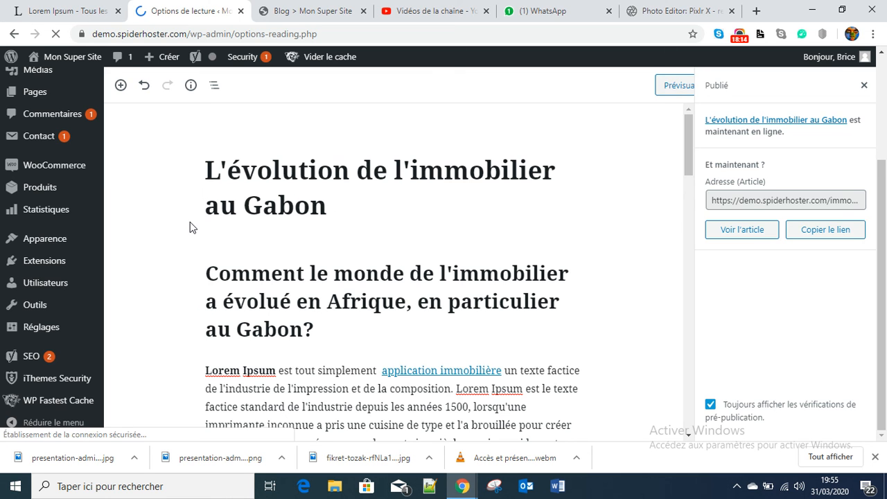
{"action": "scroll", "coordinate": [388, 250], "scroll_direction": "down", "scroll_amount": 3}
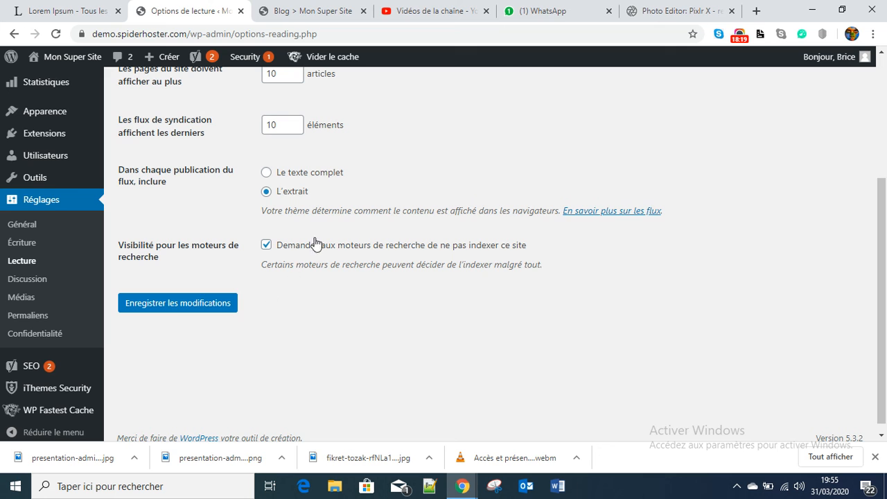
{"action": "scroll", "coordinate": [318, 239], "scroll_direction": "up", "scroll_amount": 3}
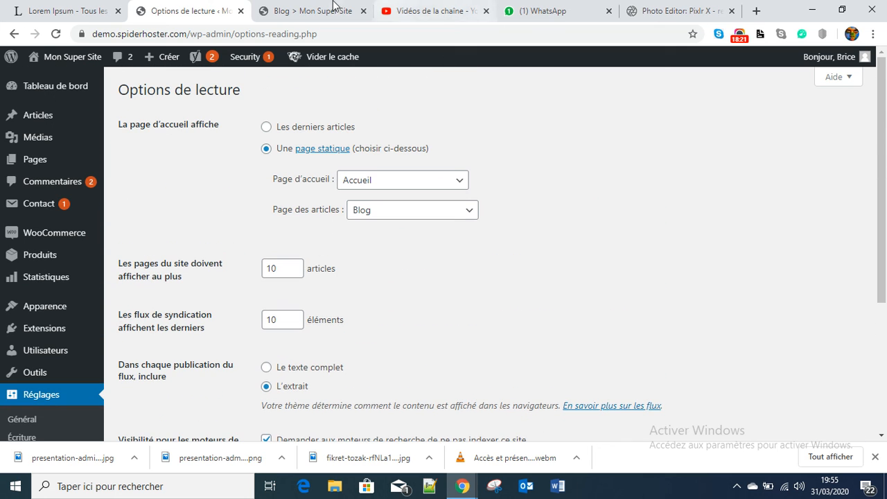
- Open the list of all articles in the WordPress administration
{"action": "left_click", "coordinate": [39, 118]}
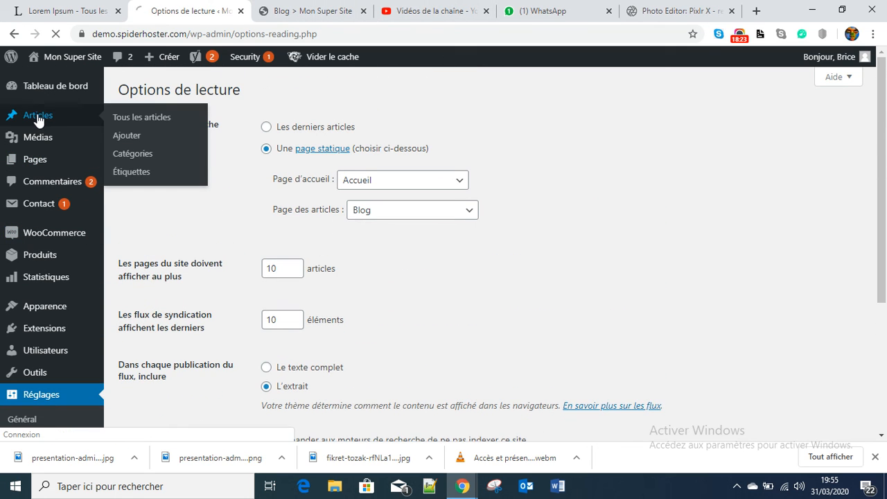